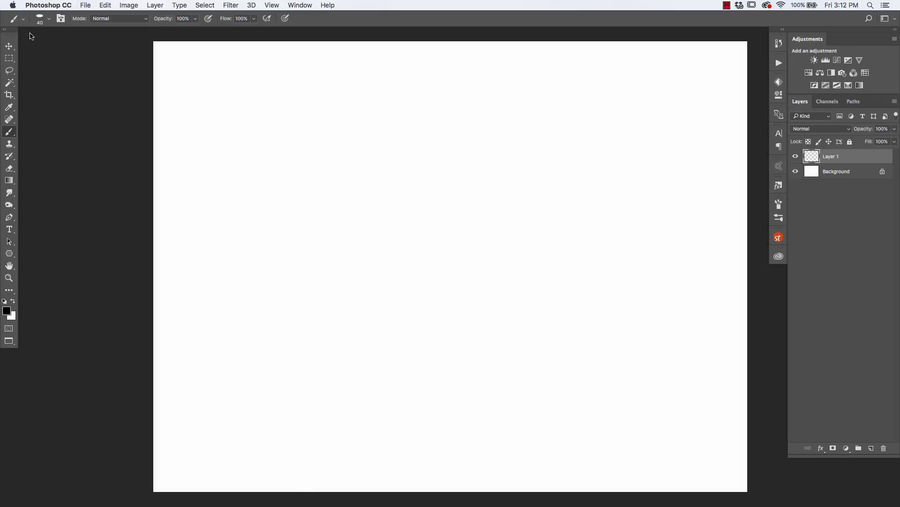
Step: Choose the Kyle Creates - Dotty Liner brush and paint looping, scalloped and straight test lines across Layer 1
click(22, 20)
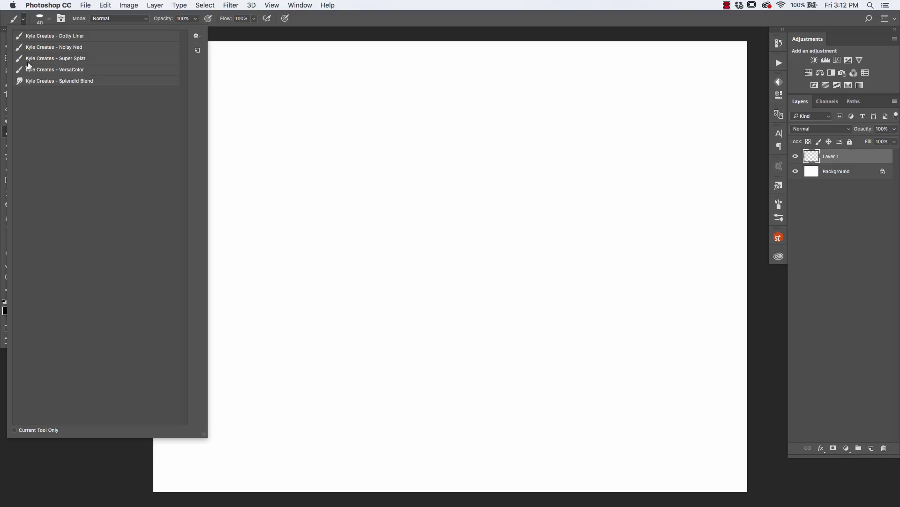
click(41, 36)
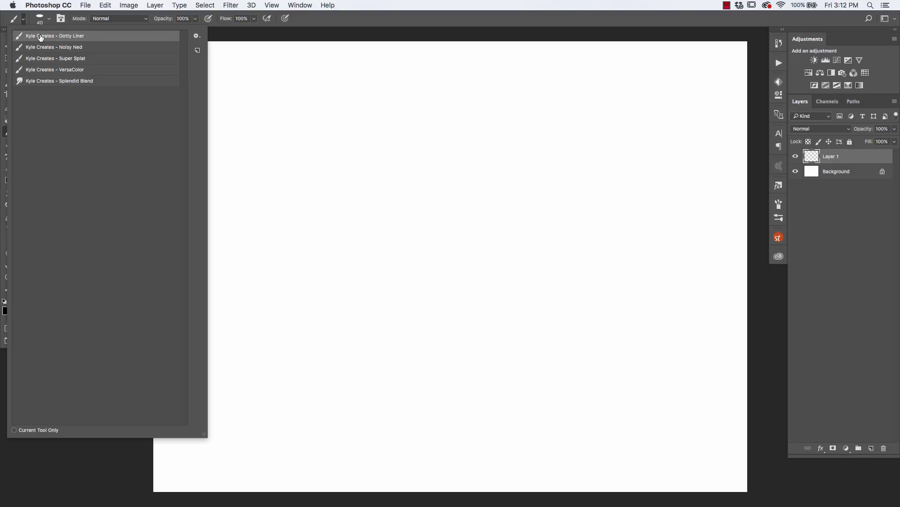
click(493, 256)
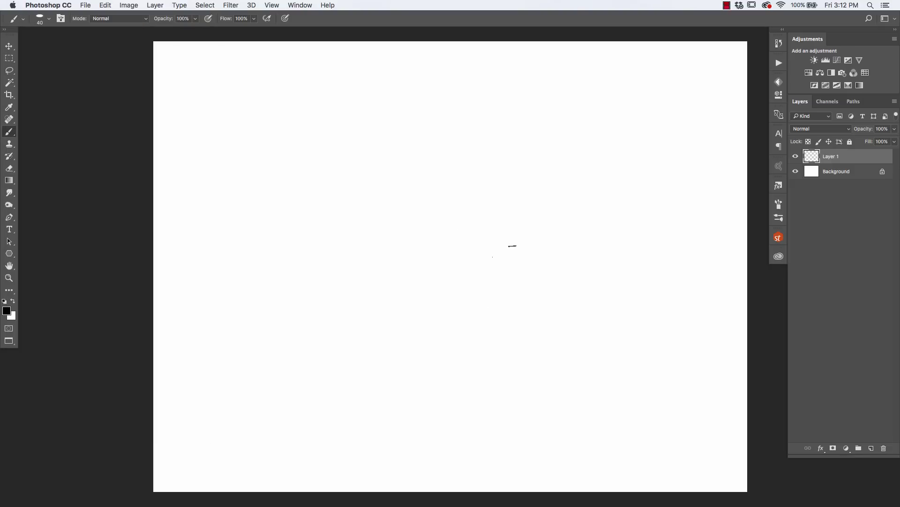
mouse_move(500, 235)
mouse_down()
mouse_move(452, 333)
mouse_move(433, 349)
mouse_move(444, 165)
mouse_move(421, 206)
mouse_move(408, 274)
mouse_move(411, 210)
mouse_move(319, 177)
mouse_move(329, 274)
mouse_move(355, 301)
mouse_move(352, 347)
mouse_move(377, 364)
mouse_move(395, 353)
mouse_move(451, 386)
mouse_move(496, 324)
mouse_move(531, 313)
mouse_move(567, 278)
mouse_move(570, 188)
mouse_move(598, 153)
mouse_move(613, 277)
mouse_move(608, 357)
mouse_move(593, 389)
mouse_move(517, 437)
mouse_move(401, 432)
mouse_move(324, 414)
mouse_move(268, 310)
mouse_move(260, 200)
mouse_move(288, 157)
mouse_move(253, 102)
mouse_move(344, 105)
mouse_move(409, 126)
mouse_move(425, 102)
mouse_move(511, 120)
mouse_move(504, 87)
mouse_up()
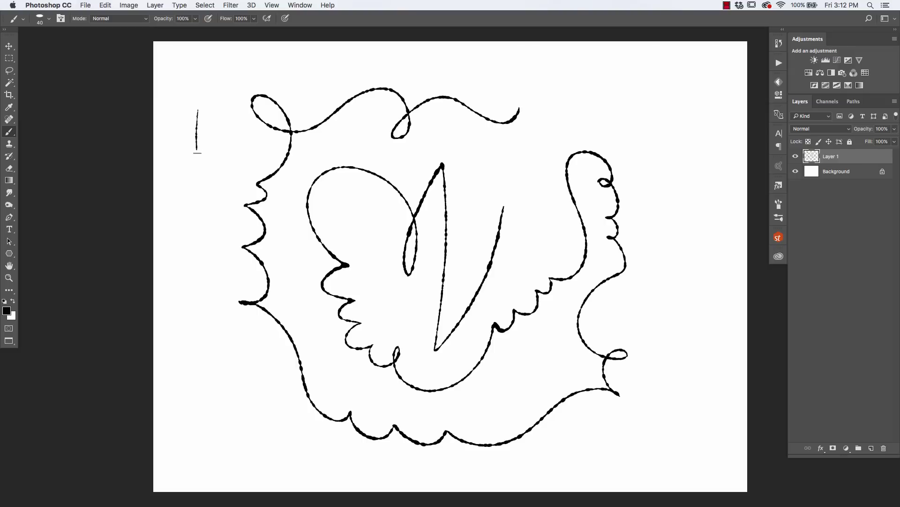
drag(196, 186, 184, 395)
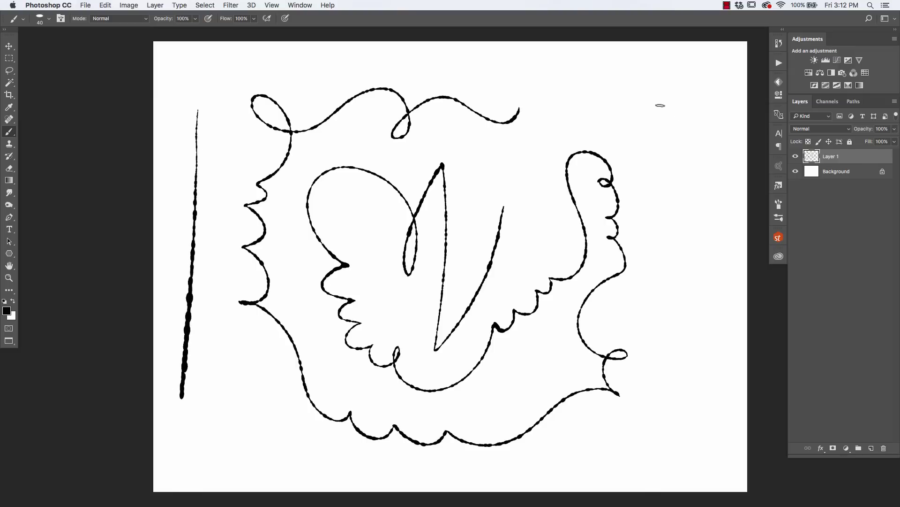
Step: Add thin straight strokes and small curly lines on the right part of the canvas and extend the upper squiggle
drag(664, 115, 683, 181)
drag(664, 148, 670, 200)
mouse_move(657, 163)
mouse_down()
mouse_move(662, 302)
mouse_move(625, 314)
mouse_up()
mouse_move(679, 319)
mouse_down()
mouse_move(667, 320)
mouse_move(669, 398)
mouse_move(640, 430)
mouse_move(578, 454)
mouse_up()
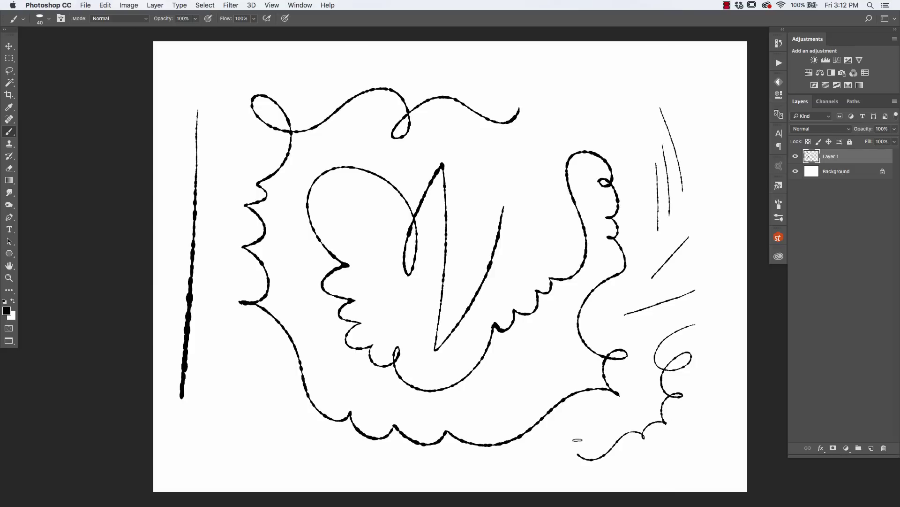
mouse_move(519, 108)
mouse_down()
mouse_move(508, 139)
mouse_move(532, 138)
mouse_move(537, 113)
mouse_move(549, 126)
mouse_move(571, 103)
mouse_move(603, 96)
mouse_move(612, 118)
mouse_move(539, 172)
mouse_up()
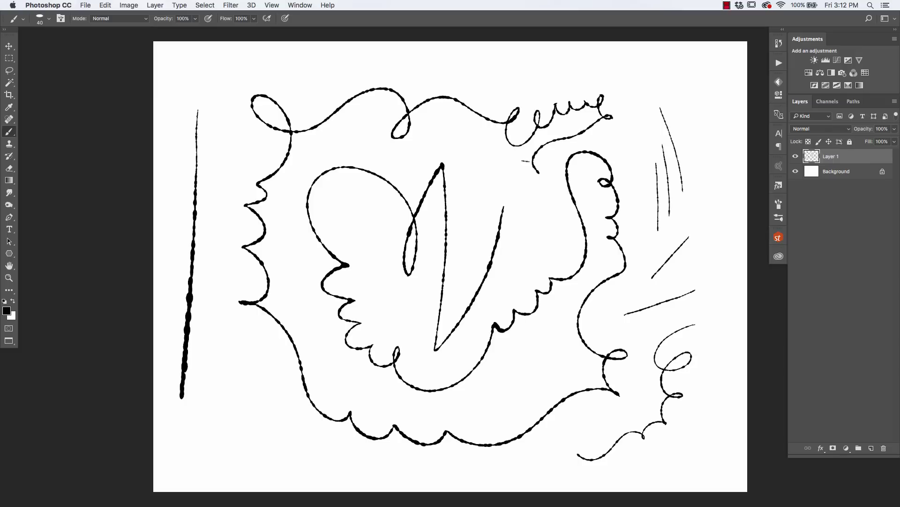
Step: Clear the test lines from Layer 1 and draw a man's face with round glasses, hatched hair, a moustache and a smile
key(BackSpace)
key(super+d)
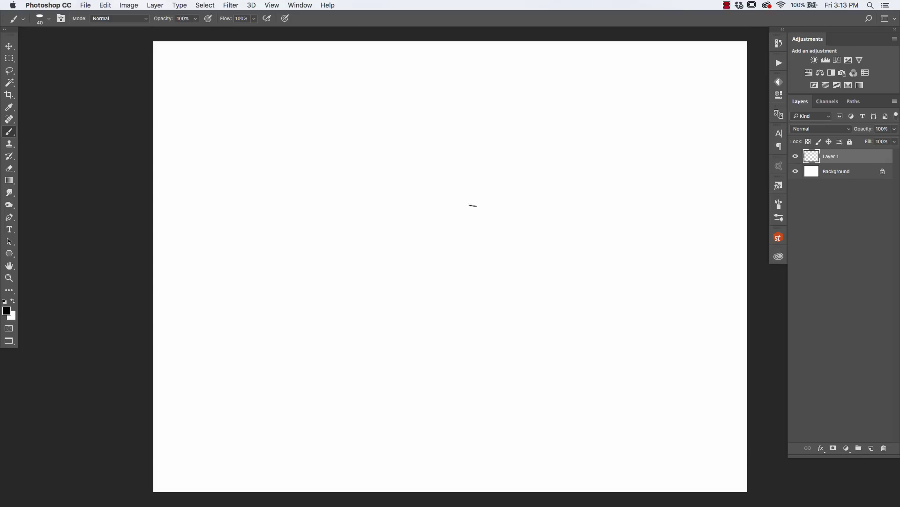
mouse_move(501, 192)
mouse_down()
mouse_move(467, 207)
mouse_move(502, 209)
mouse_move(499, 191)
mouse_move(454, 203)
mouse_move(464, 205)
mouse_move(426, 200)
mouse_move(424, 223)
mouse_move(448, 222)
mouse_move(447, 197)
mouse_move(492, 201)
mouse_up()
mouse_move(435, 208)
mouse_down()
mouse_move(458, 250)
mouse_move(473, 241)
mouse_move(435, 249)
mouse_move(445, 273)
mouse_move(466, 289)
mouse_move(483, 285)
mouse_move(495, 263)
mouse_move(501, 220)
mouse_up()
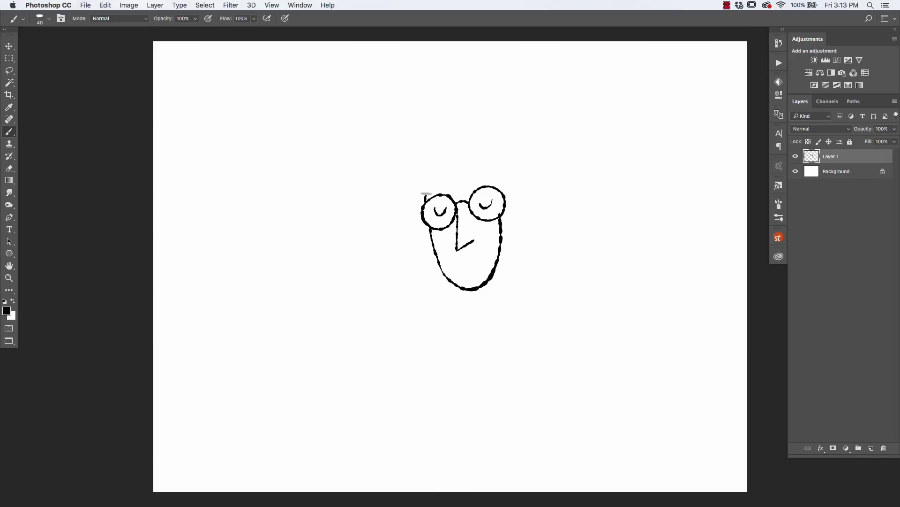
mouse_move(426, 193)
mouse_down()
mouse_move(438, 162)
mouse_move(435, 185)
mouse_move(441, 175)
mouse_move(464, 175)
mouse_move(482, 150)
mouse_move(495, 187)
mouse_move(494, 170)
mouse_move(484, 148)
mouse_move(465, 147)
mouse_move(431, 163)
mouse_move(426, 185)
mouse_up()
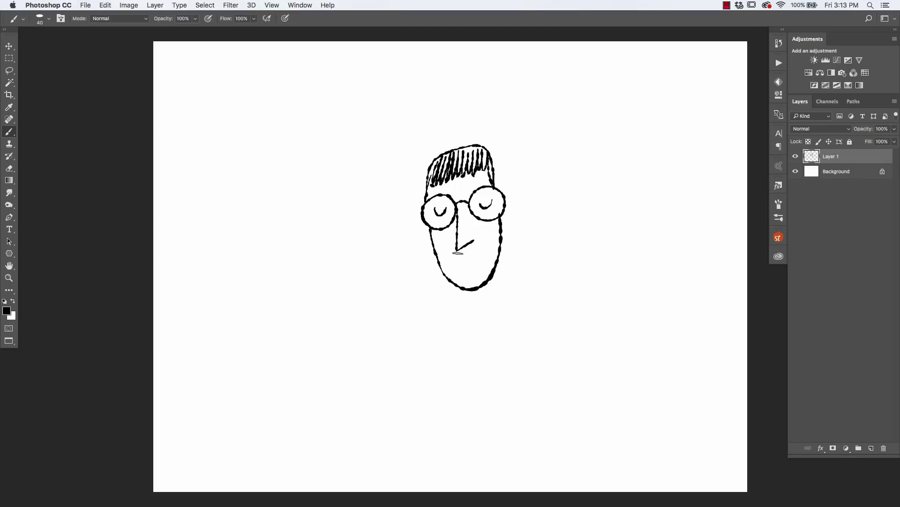
mouse_move(458, 253)
mouse_down()
mouse_move(475, 250)
mouse_move(457, 263)
mouse_up()
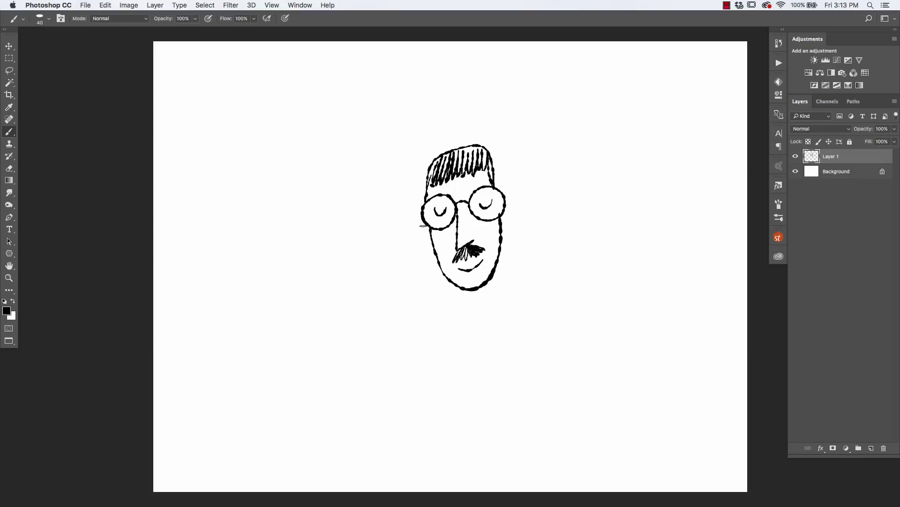
Step: Draw the man's ears, shirt collar, necktie and sloping shoulder lines with the dotted liner
drag(417, 232, 432, 245)
drag(511, 206, 502, 234)
mouse_move(487, 281)
mouse_down()
mouse_move(498, 301)
mouse_move(477, 291)
mouse_move(465, 362)
mouse_up()
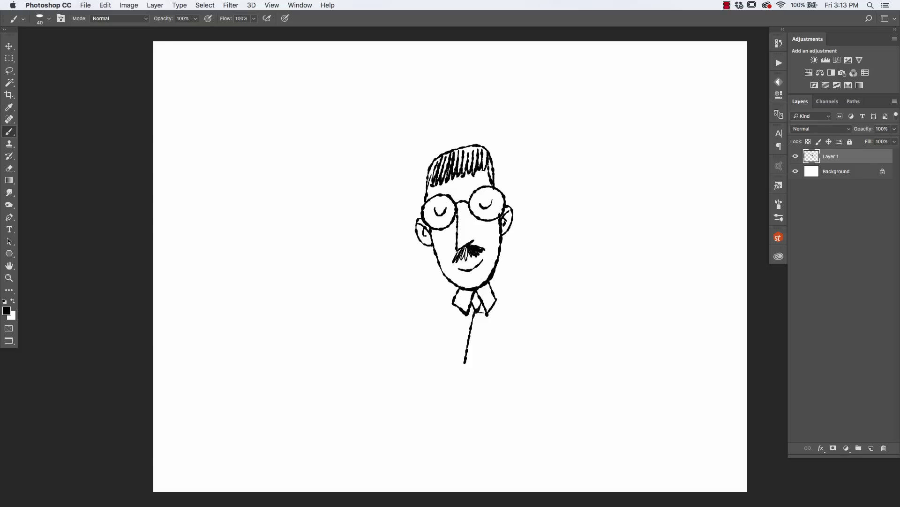
mouse_move(478, 311)
mouse_down()
mouse_move(485, 361)
mouse_move(465, 361)
mouse_up()
drag(462, 289, 440, 312)
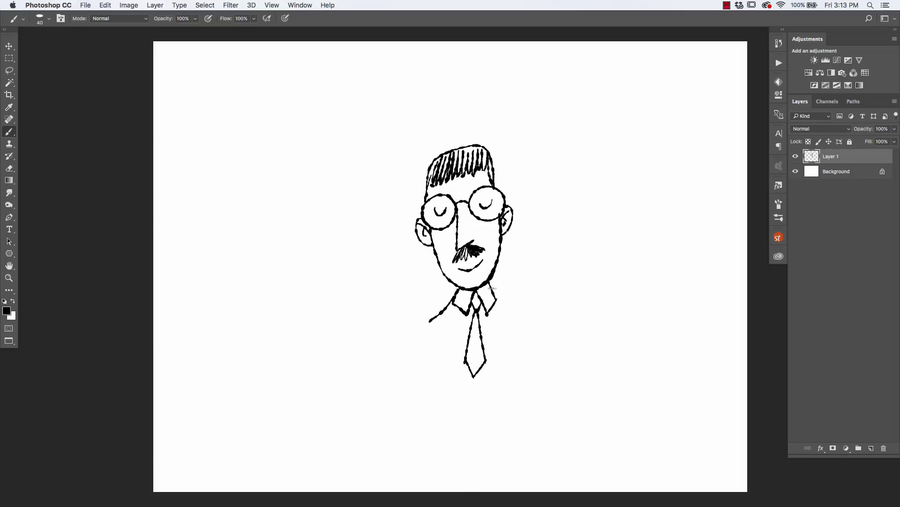
drag(492, 288, 522, 308)
Step: Clear the portrait from Layer 1 and choose the Kyle Creates - Noisy Ned brush
key(Delete)
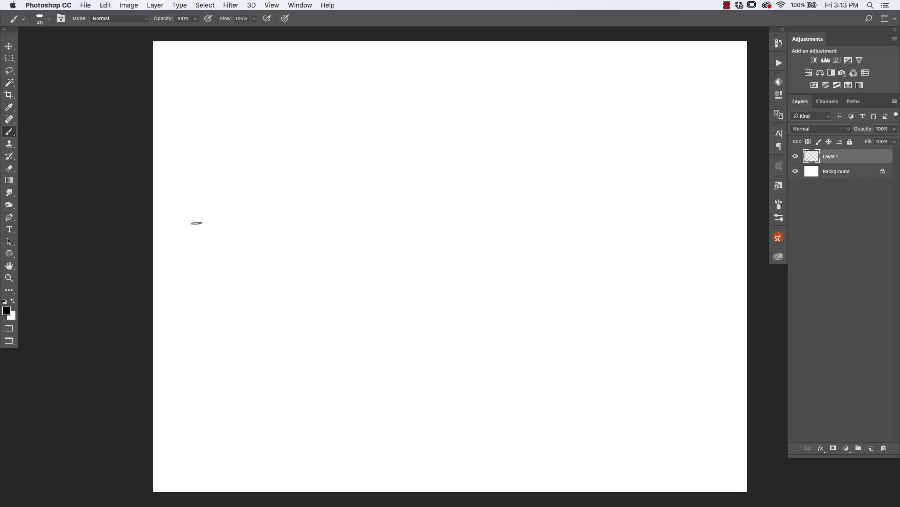
click(23, 20)
click(38, 48)
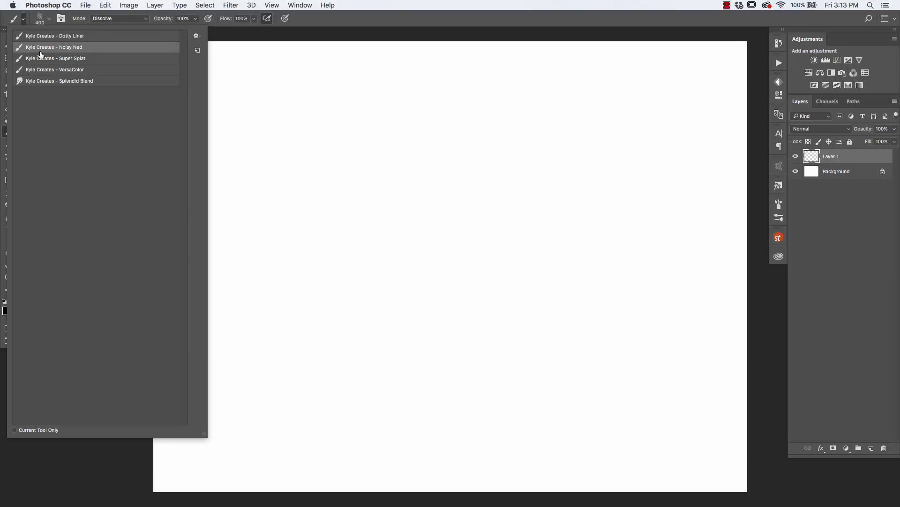
click(277, 244)
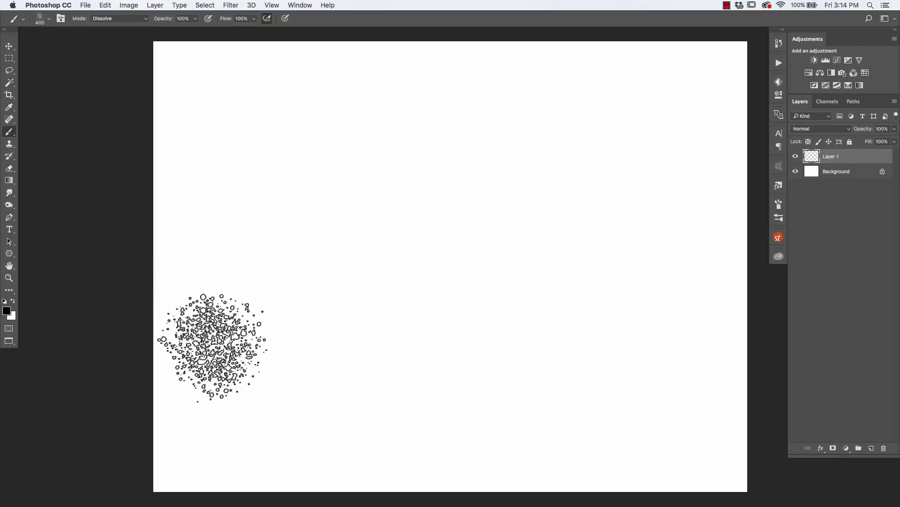
Step: Outline an apple shape with the Lasso tool and add a curved stem to the selection
key(l)
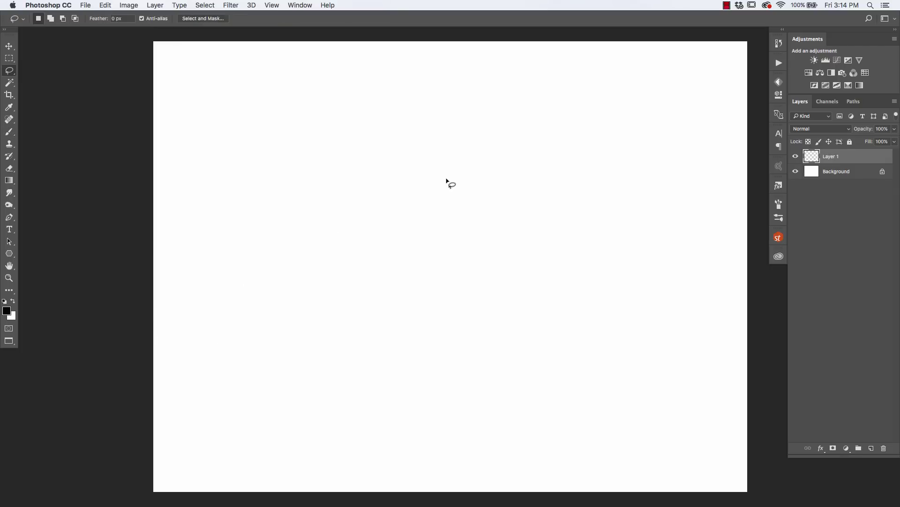
mouse_move(451, 183)
mouse_down()
mouse_move(311, 194)
mouse_move(292, 222)
mouse_move(292, 271)
mouse_move(311, 312)
mouse_move(356, 342)
mouse_move(412, 345)
mouse_move(469, 296)
mouse_move(481, 235)
mouse_move(451, 184)
mouse_up()
key(shift)
mouse_move(384, 195)
mouse_down()
mouse_move(368, 153)
mouse_move(382, 201)
mouse_up()
Step: Set the foreground colour to pink #e22d6d and fill the apple selection with speckled Noisy Ned brush texture
key(b)
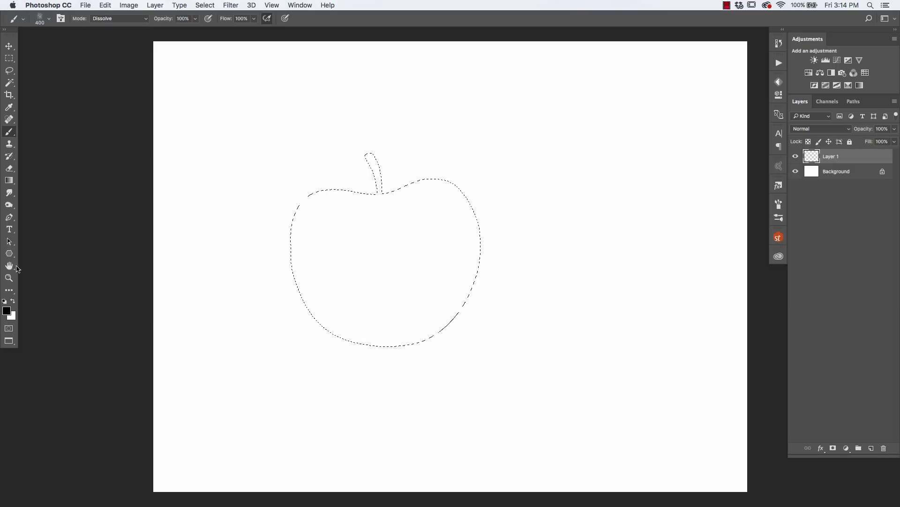
click(6, 310)
click(191, 110)
drag(218, 122, 219, 105)
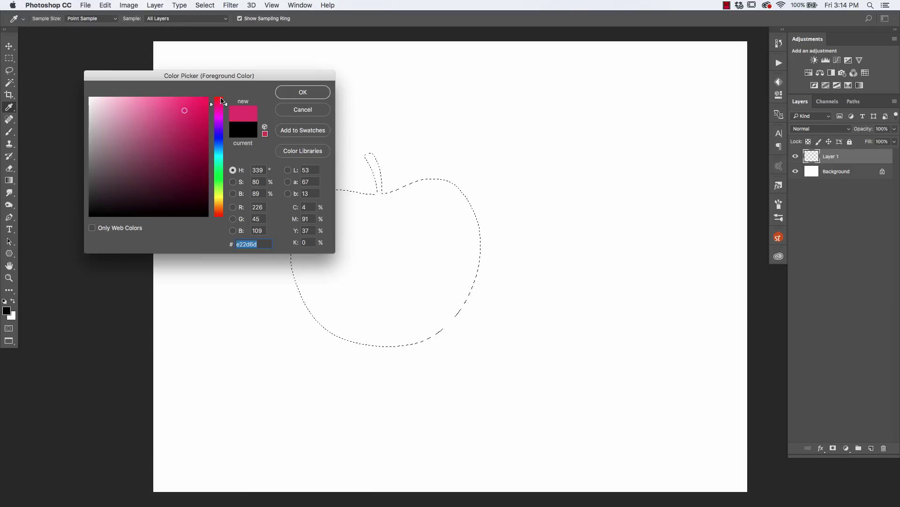
click(303, 92)
mouse_move(451, 185)
mouse_down()
mouse_move(432, 346)
mouse_move(296, 156)
mouse_move(338, 338)
mouse_move(369, 223)
mouse_move(366, 156)
mouse_move(286, 272)
mouse_move(385, 172)
mouse_up()
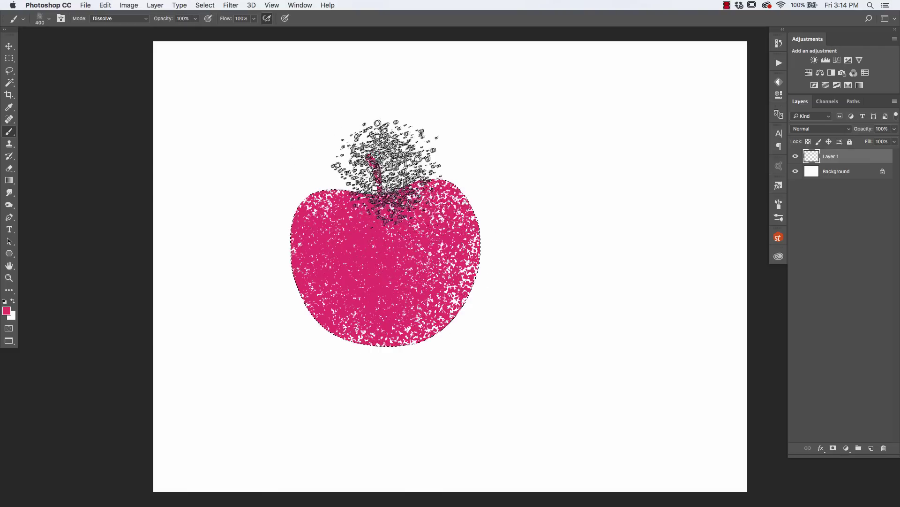
Step: Set the foreground colour to dark red #8f133e and shade the lower and right side of the apple with grainy texture
click(7, 310)
click(203, 142)
click(303, 92)
mouse_move(328, 202)
mouse_down()
mouse_move(361, 161)
mouse_move(462, 201)
mouse_move(319, 319)
mouse_move(432, 211)
mouse_move(372, 321)
mouse_move(412, 272)
mouse_move(450, 249)
mouse_move(376, 338)
mouse_move(477, 241)
mouse_move(376, 342)
mouse_move(432, 329)
mouse_move(416, 346)
mouse_move(467, 302)
mouse_move(342, 342)
mouse_move(450, 240)
mouse_move(392, 261)
mouse_move(331, 301)
mouse_move(402, 221)
mouse_move(394, 310)
mouse_move(466, 281)
mouse_move(342, 322)
mouse_move(473, 281)
mouse_move(437, 267)
mouse_up()
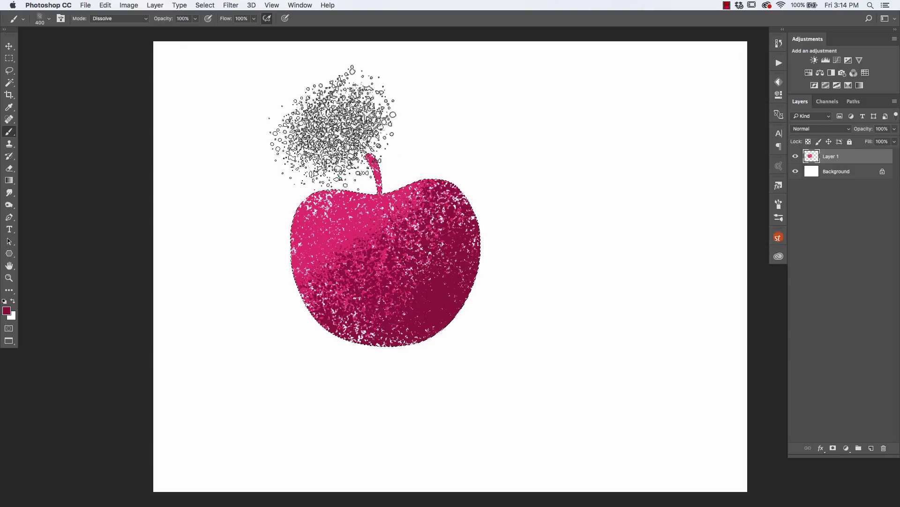
Step: Reduce the brush size to 150, paint the apple's stem dark red and deselect the apple
key(bracketleft)
key(bracketleft)
key(bracketleft)
key(bracketleft)
key(bracketleft)
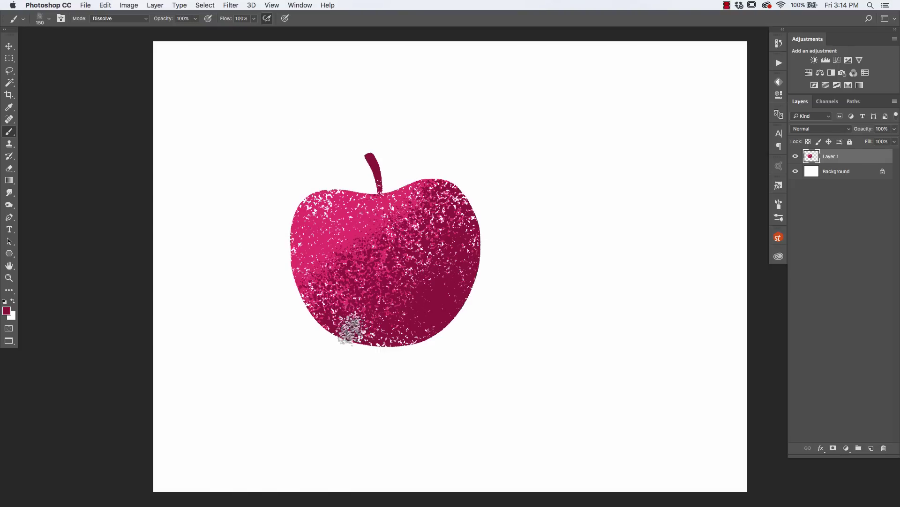
Step: Outline a flat oval shadow beneath the apple with the Lasso tool and add a new layer directly above Background
key(l)
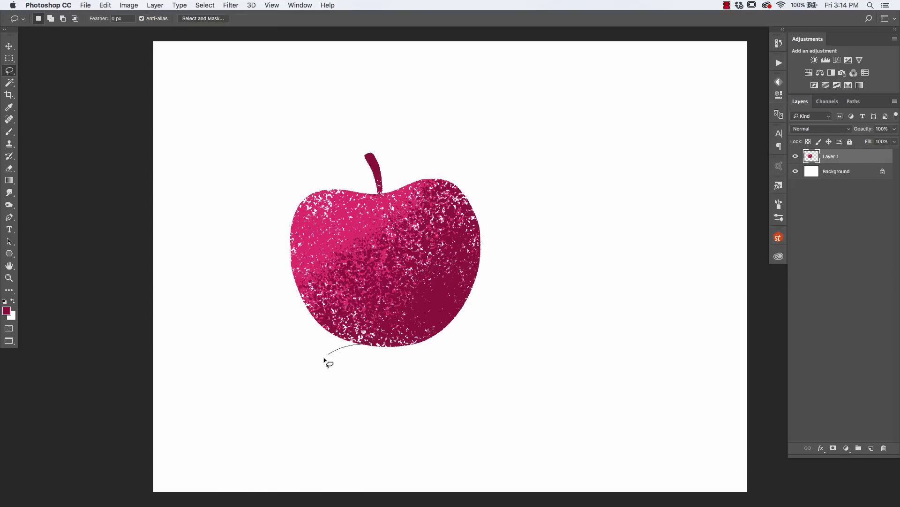
mouse_move(324, 359)
mouse_down()
mouse_move(428, 376)
mouse_move(524, 363)
mouse_move(506, 349)
mouse_move(448, 341)
mouse_move(332, 339)
mouse_up()
click(816, 171)
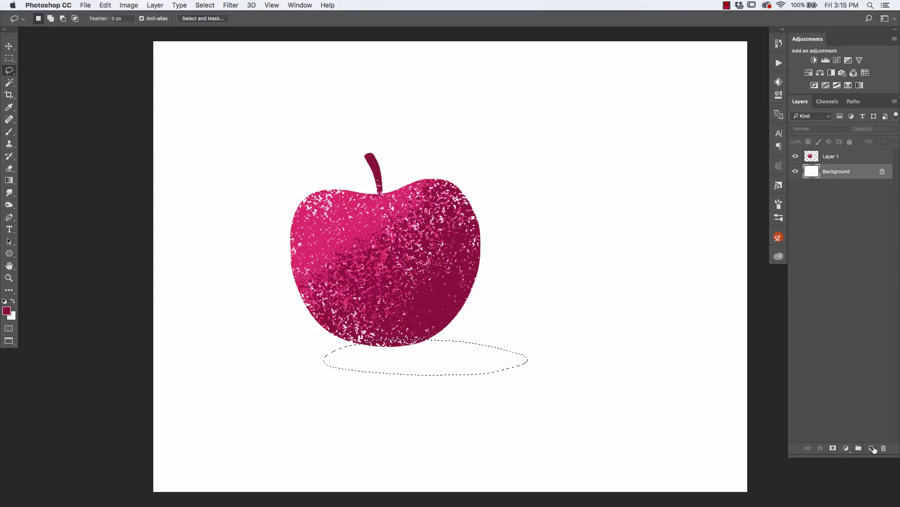
click(873, 449)
Step: Set the foreground to a dark muted grey-purple and fill the oval shadow on Layer 2 with speckled texture
key(i)
click(6, 311)
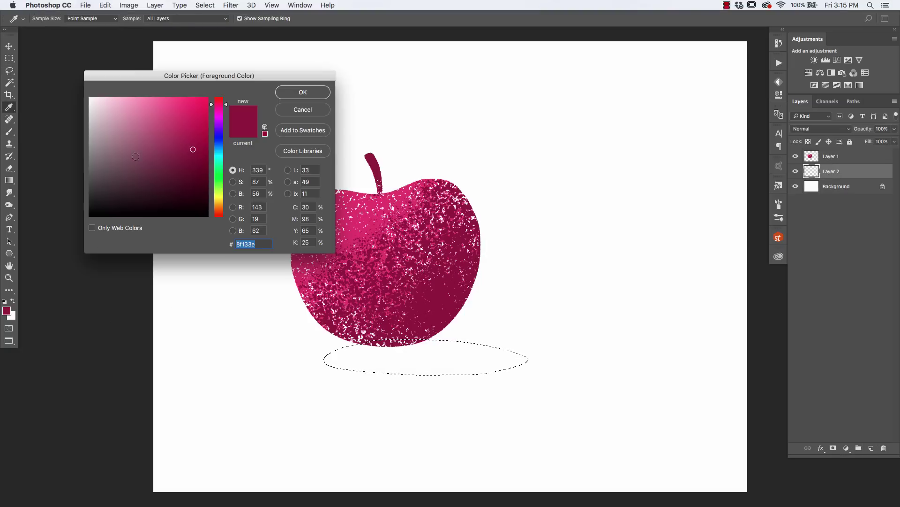
click(109, 178)
click(285, 93)
key(b)
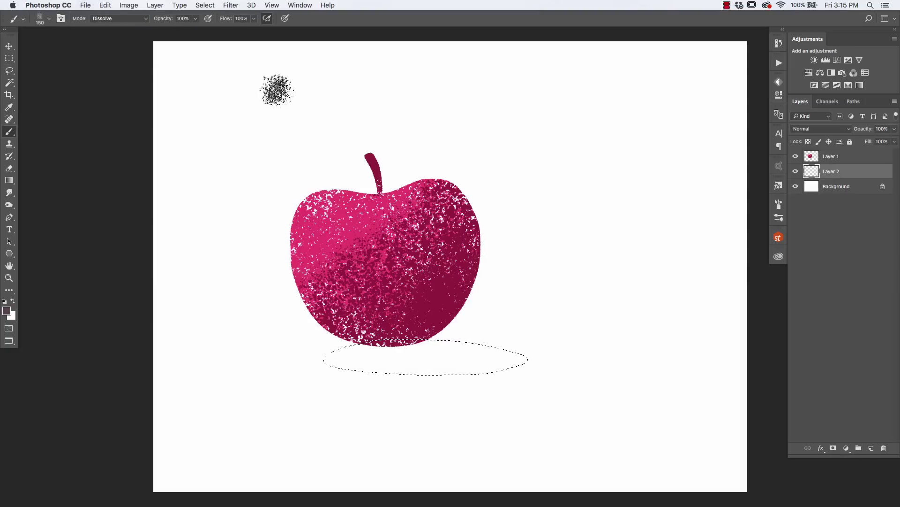
mouse_move(336, 348)
mouse_down()
mouse_move(371, 356)
mouse_move(383, 333)
mouse_move(413, 366)
mouse_move(432, 336)
mouse_move(460, 371)
mouse_move(478, 356)
mouse_move(526, 359)
mouse_up()
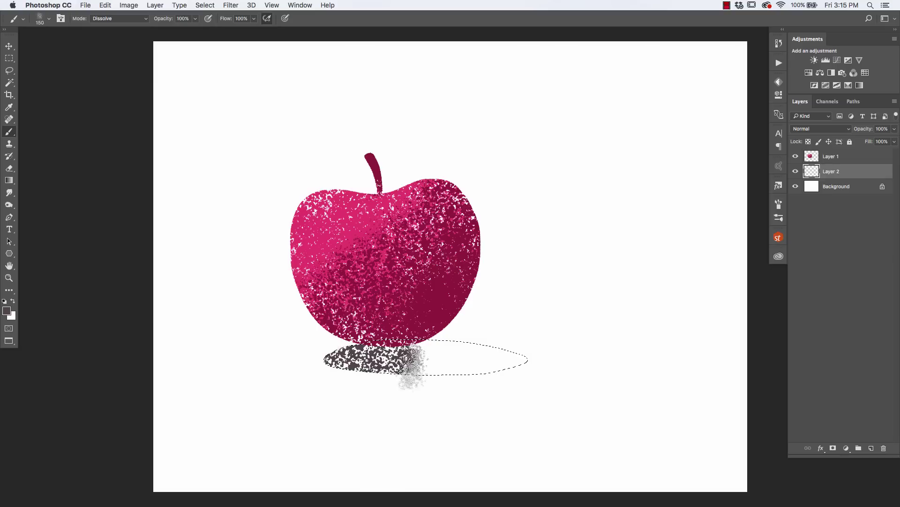
mouse_move(327, 363)
mouse_down()
mouse_move(514, 361)
mouse_move(346, 359)
mouse_move(447, 350)
mouse_move(444, 361)
mouse_move(350, 366)
mouse_move(499, 353)
mouse_up()
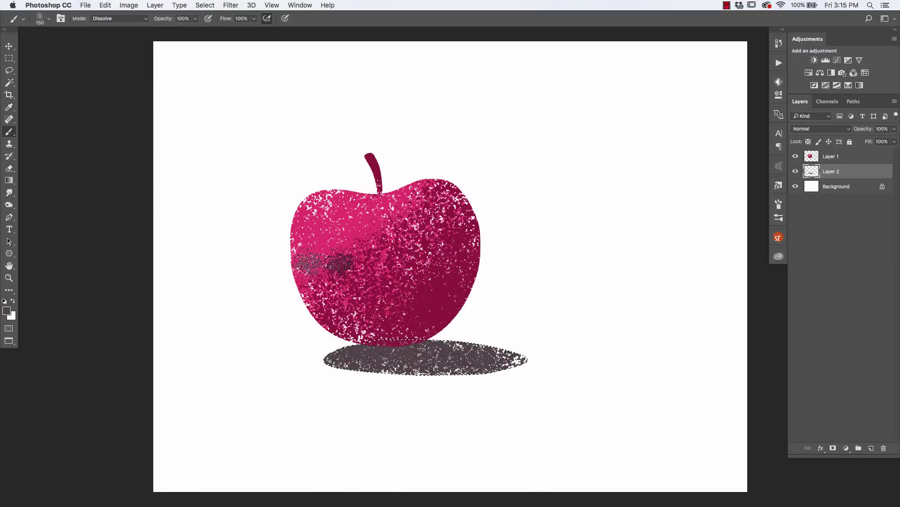
Step: Sample the apple's pink, enlarge the brush to 300 and speckle pink into the middle of the shadow
alt+click(371, 239)
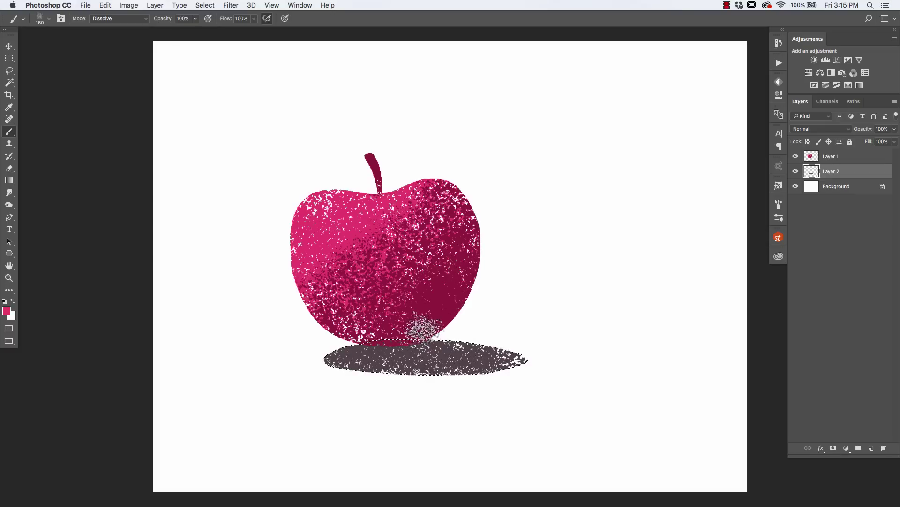
key(bracketright)
key(bracketright)
key(bracketright)
key(bracketright)
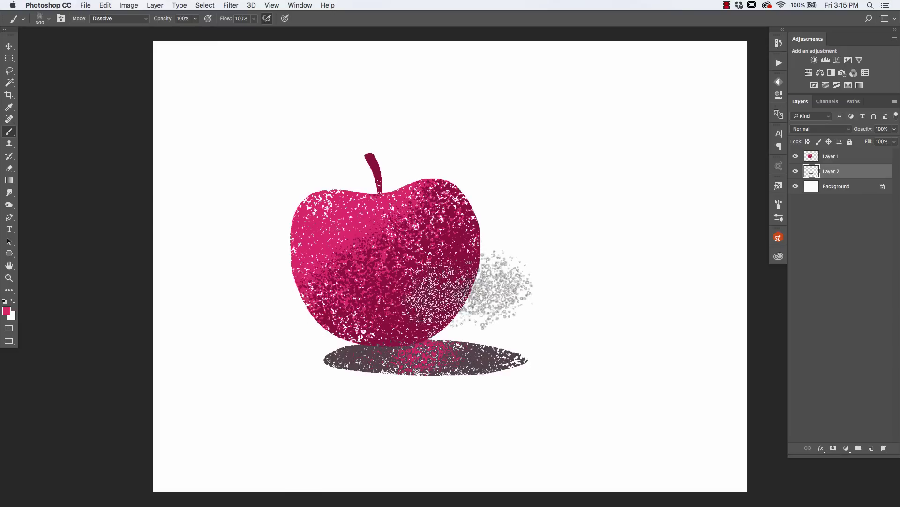
Step: Spray light and dense pink texture patches on both sides of the apple, and clear everything on Layer 2
mouse_move(680, 220)
mouse_down()
mouse_move(643, 140)
mouse_move(619, 201)
mouse_move(593, 221)
mouse_move(542, 191)
mouse_move(539, 110)
mouse_move(609, 100)
mouse_up()
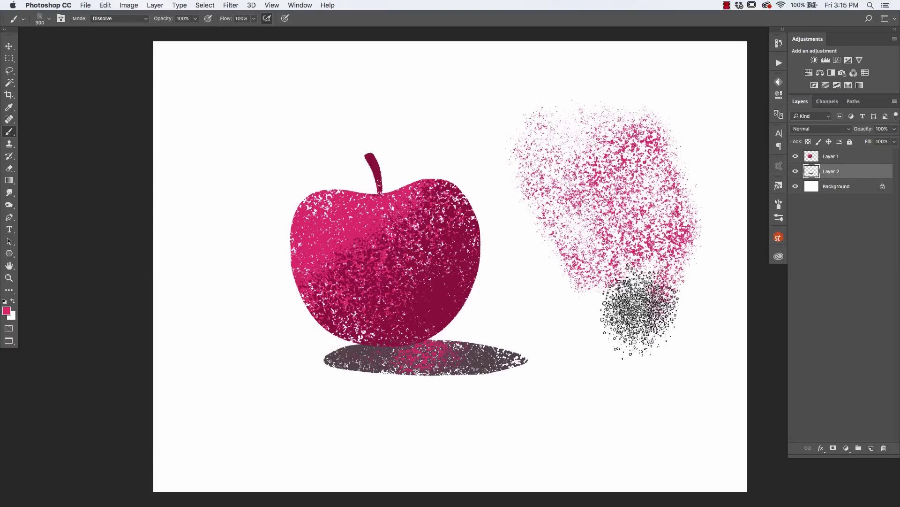
mouse_move(639, 311)
mouse_down()
mouse_move(642, 217)
mouse_move(595, 269)
mouse_move(564, 250)
mouse_move(539, 199)
mouse_move(572, 212)
mouse_move(581, 165)
mouse_move(635, 203)
mouse_move(635, 287)
mouse_move(649, 191)
mouse_move(670, 278)
mouse_move(682, 278)
mouse_move(687, 196)
mouse_move(694, 161)
mouse_up()
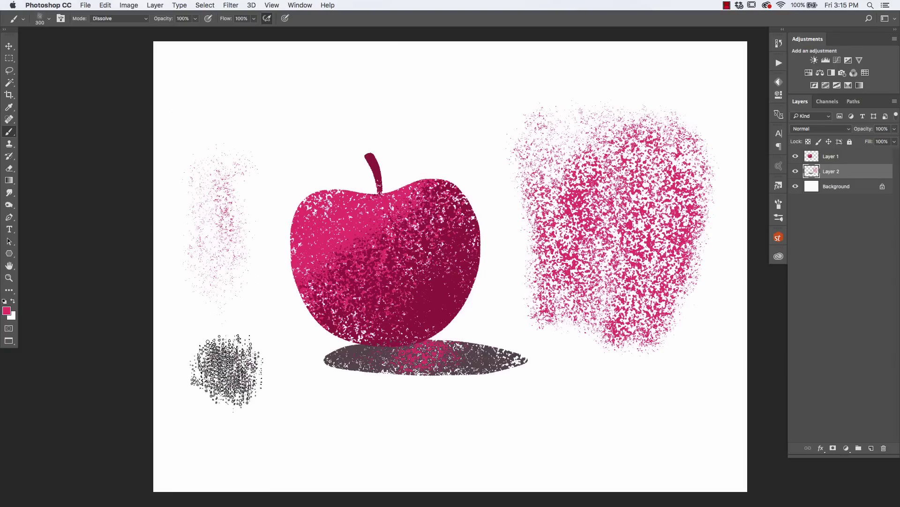
mouse_move(222, 380)
mouse_down()
mouse_move(221, 361)
mouse_move(219, 389)
mouse_move(211, 113)
mouse_up()
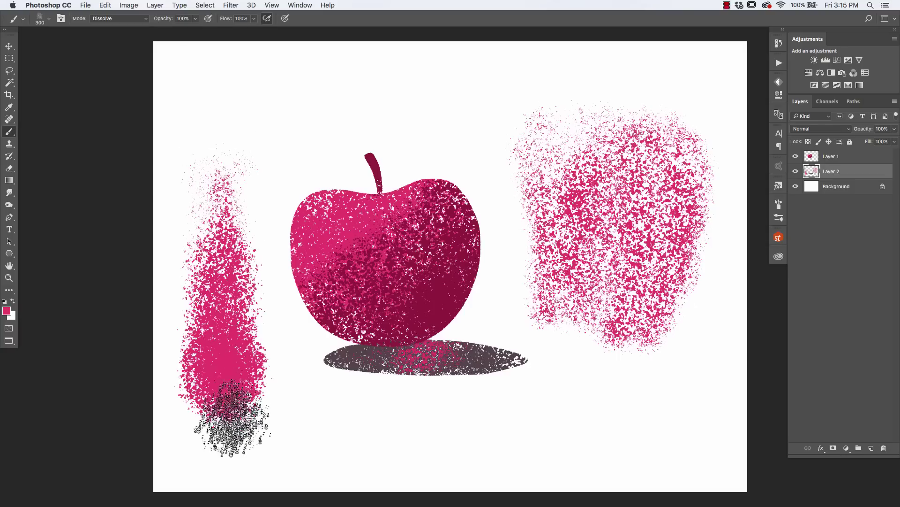
mouse_move(233, 417)
mouse_down()
mouse_move(184, 363)
mouse_move(175, 326)
mouse_up()
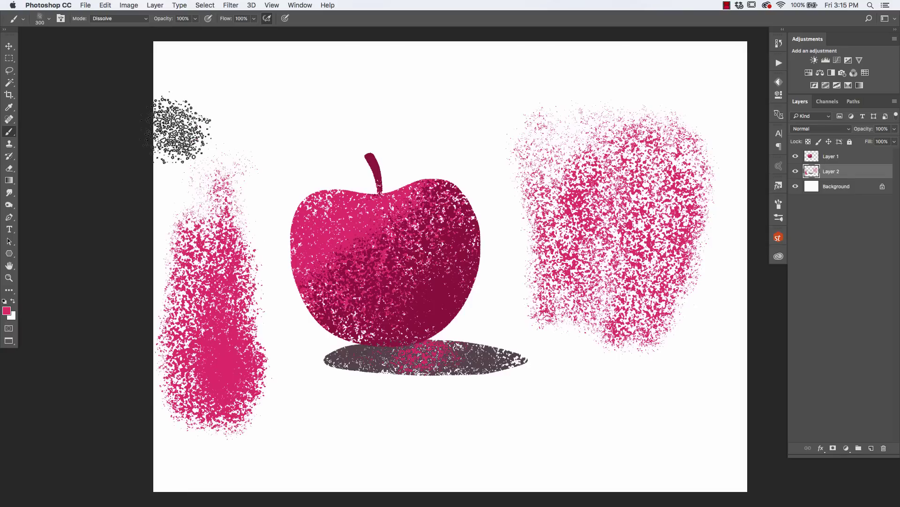
key(super+a)
key(BackSpace)
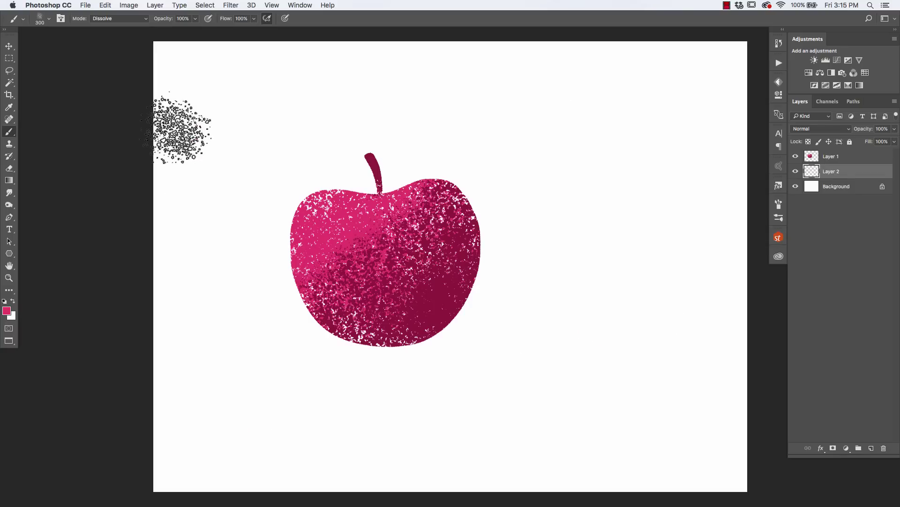
Step: Hide the apple layer, switch to the Kyle Creates Super Splat brush and dab a faint pink splat on Layer 2
click(796, 156)
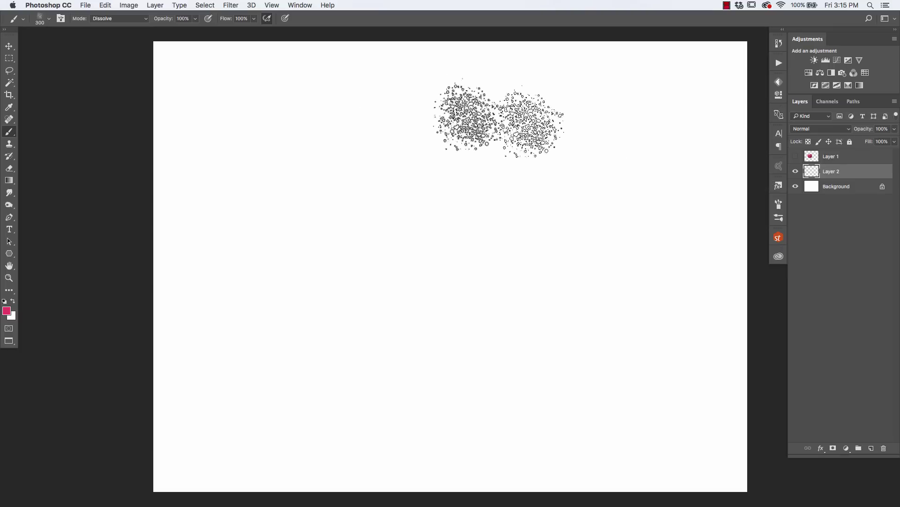
click(22, 20)
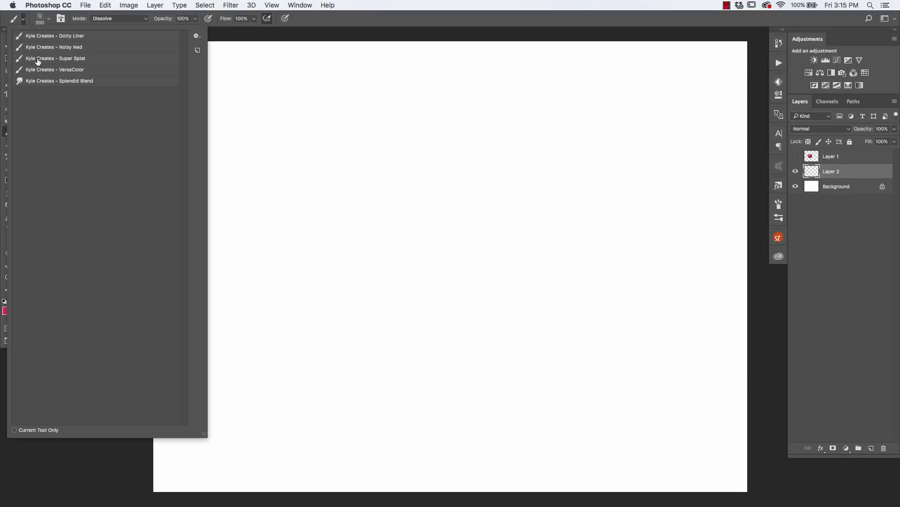
click(37, 61)
click(385, 272)
click(390, 274)
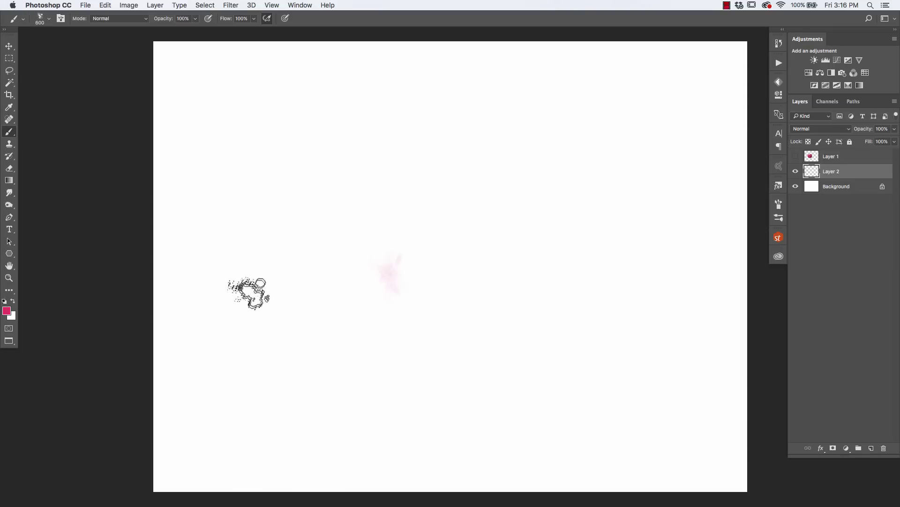
Step: Outline a seated cat with a raised tail using the Lasso tool and fill it with pink splatter on Layer 2
key(l)
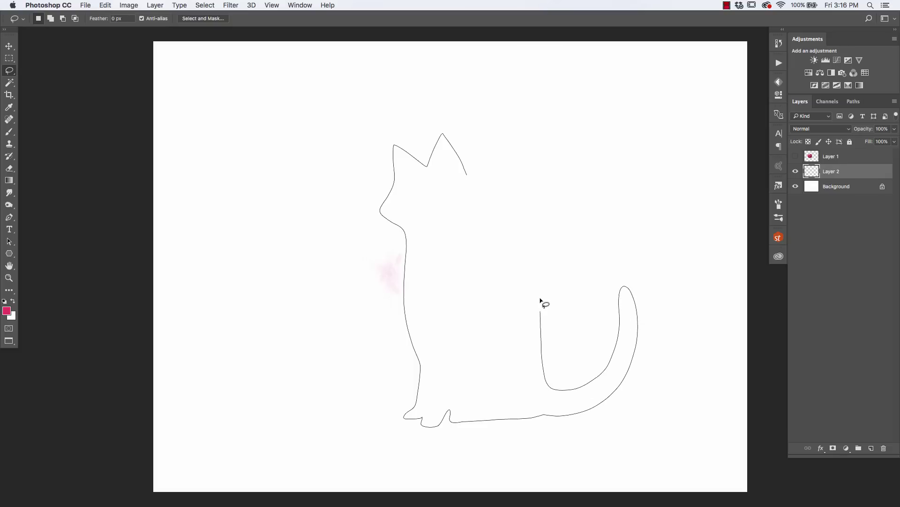
drag(469, 180, 458, 167)
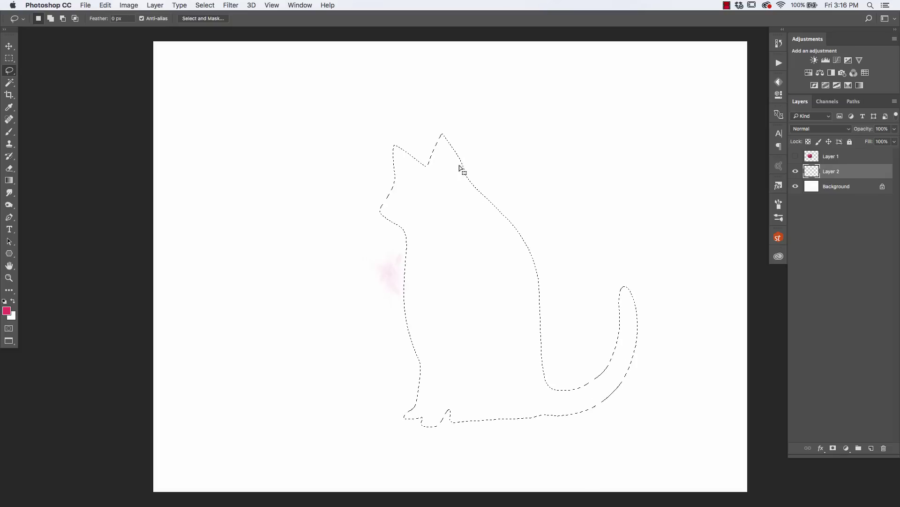
key(b)
mouse_move(375, 225)
mouse_down()
mouse_move(385, 146)
mouse_move(412, 136)
mouse_move(471, 164)
mouse_move(499, 356)
mouse_move(457, 403)
mouse_move(417, 415)
mouse_move(422, 273)
mouse_move(559, 421)
mouse_move(615, 329)
mouse_up()
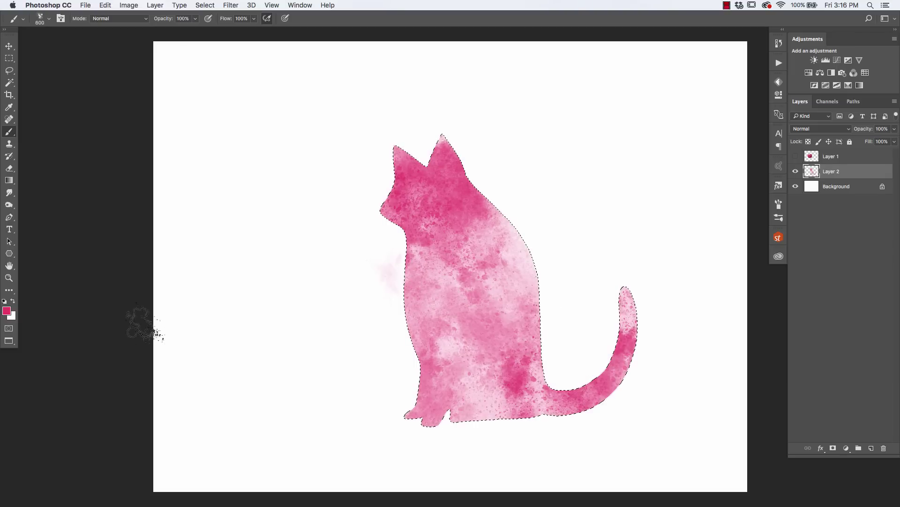
Step: Set the foreground to bright blue #2d93e2 and splatter it over the cat's body, tail and front ear
click(6, 311)
click(219, 150)
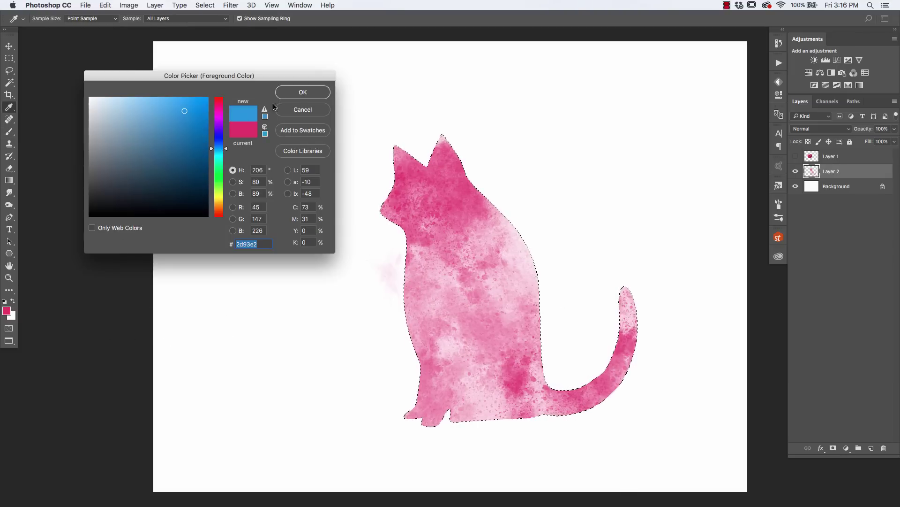
click(303, 92)
mouse_move(422, 302)
mouse_down()
mouse_move(471, 324)
mouse_move(516, 237)
mouse_move(479, 394)
mouse_move(526, 274)
mouse_move(497, 363)
mouse_move(420, 359)
mouse_move(444, 401)
mouse_move(473, 244)
mouse_move(441, 249)
mouse_move(441, 230)
mouse_move(525, 403)
mouse_move(598, 368)
mouse_move(614, 251)
mouse_move(570, 382)
mouse_move(455, 380)
mouse_move(471, 288)
mouse_move(385, 140)
mouse_up()
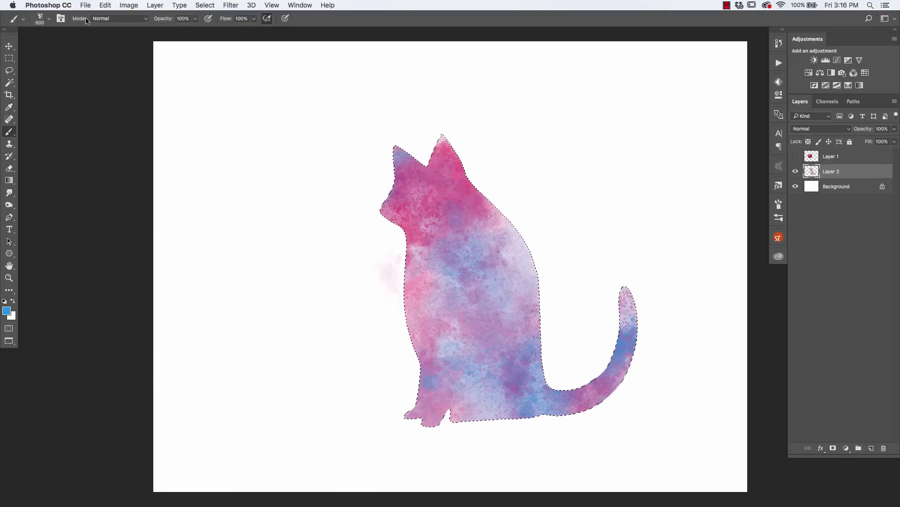
Step: Switch the brush mode to Multiply, splatter deeper blue over the whole cat and deselect it
click(114, 21)
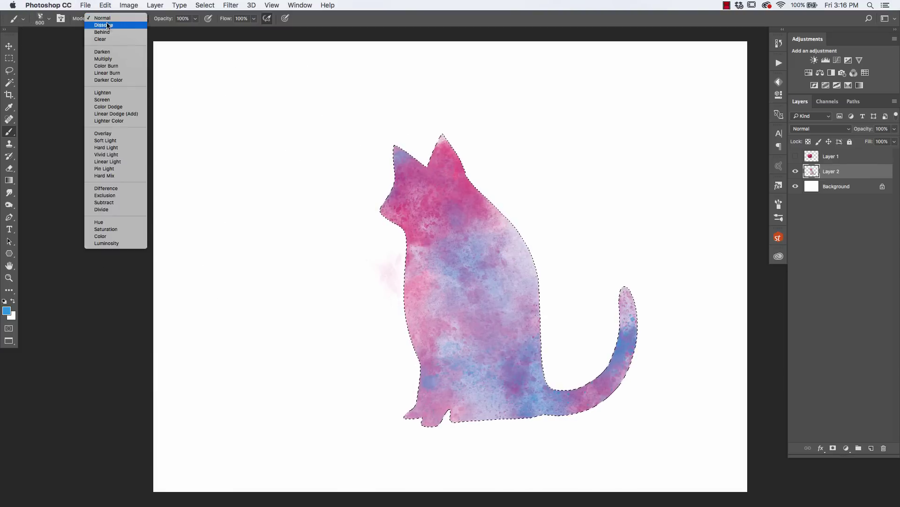
click(104, 59)
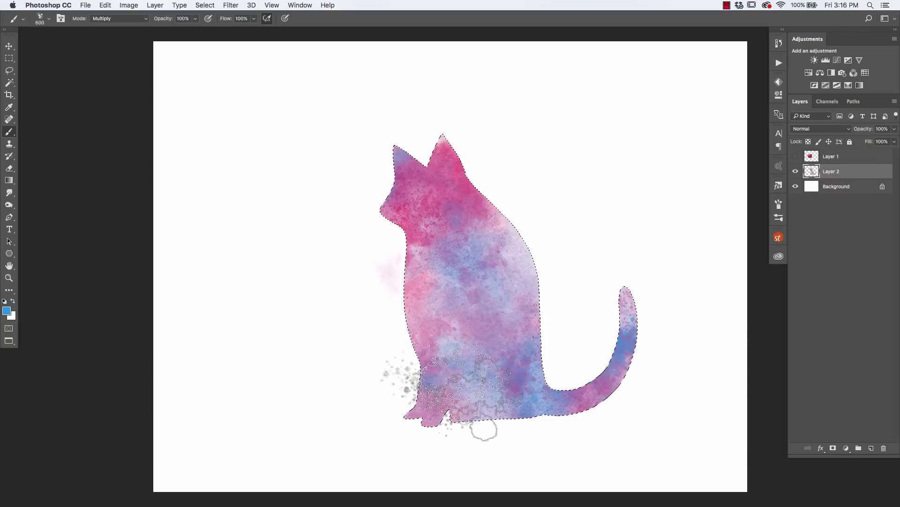
mouse_move(453, 393)
mouse_down()
mouse_move(385, 346)
mouse_move(376, 253)
mouse_move(441, 243)
mouse_move(467, 168)
mouse_move(381, 165)
mouse_move(366, 143)
mouse_move(350, 183)
mouse_move(368, 127)
mouse_move(412, 118)
mouse_move(511, 311)
mouse_move(513, 282)
mouse_move(571, 381)
mouse_move(610, 262)
mouse_move(616, 277)
mouse_move(563, 230)
mouse_up()
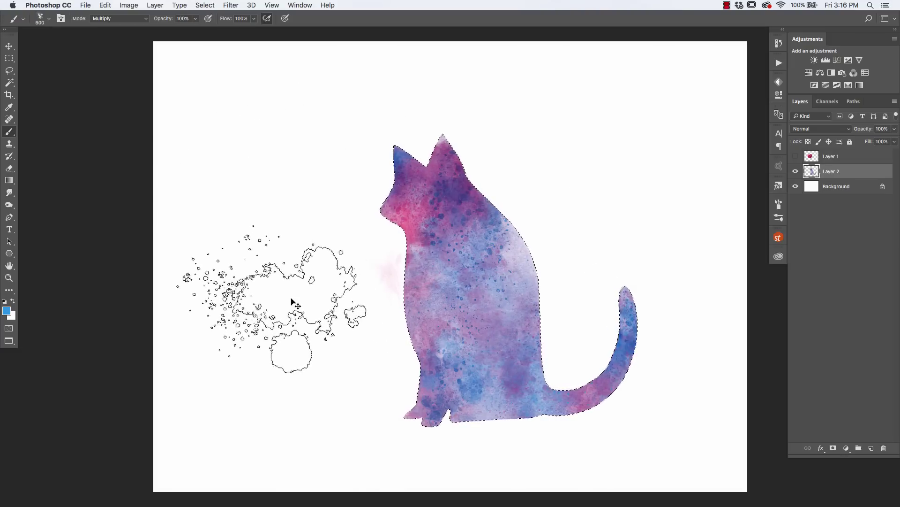
key(super+d)
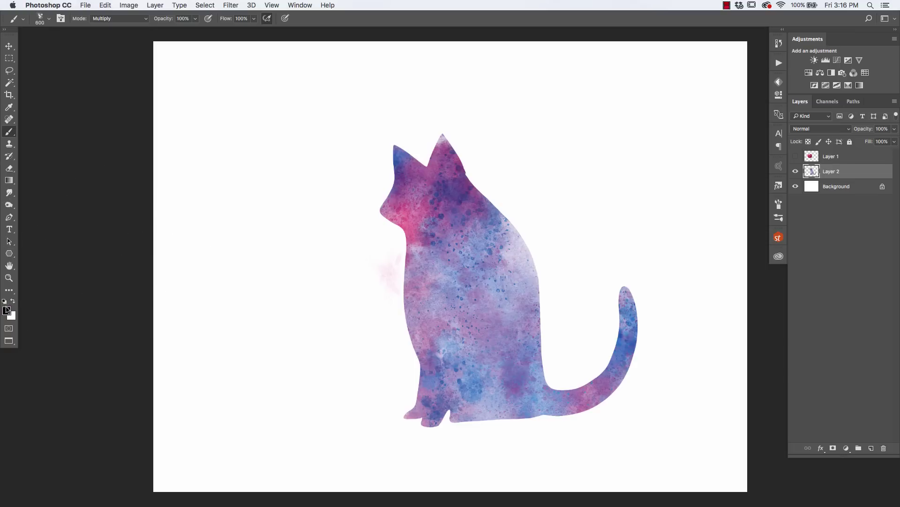
Step: Sample the purple of the cat's head and darken the foreground color to deep navy #10104f
alt+click(439, 211)
click(6, 310)
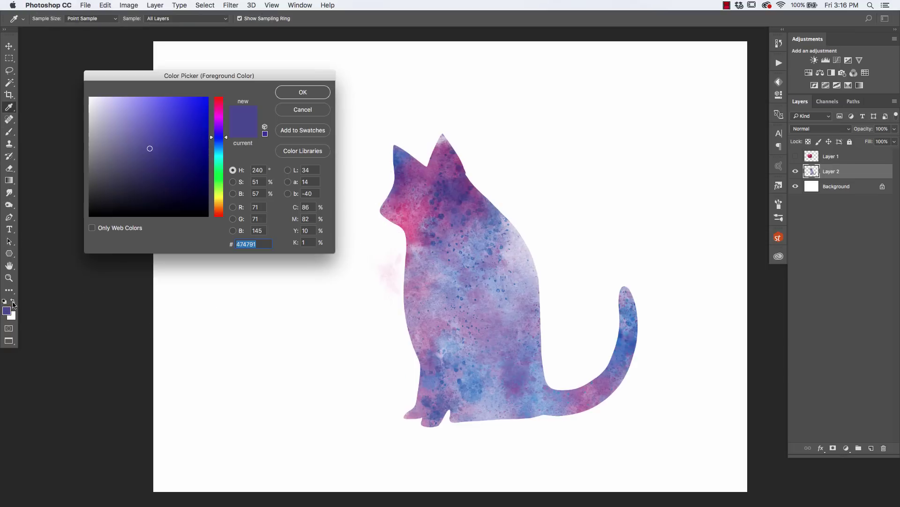
click(183, 173)
key(Return)
key(b)
Step: Draw the cat's eyes, nose, smile, ear lines, leg contours and tail stripes with the Kyle Creates Dotty Liner brush
click(24, 19)
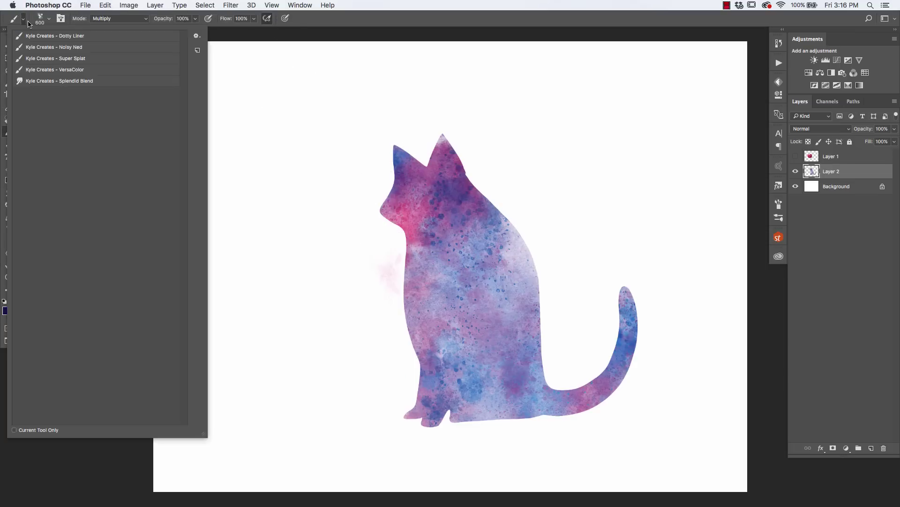
click(55, 37)
click(430, 186)
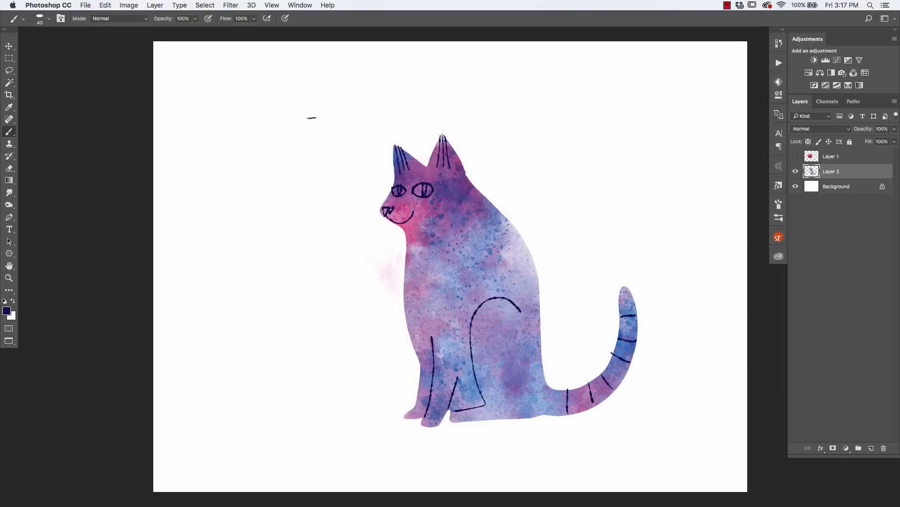
Step: Trim a sliver off the cat's neck and back with the Lasso tool and remove the stray pink smudge by its chest
key(l)
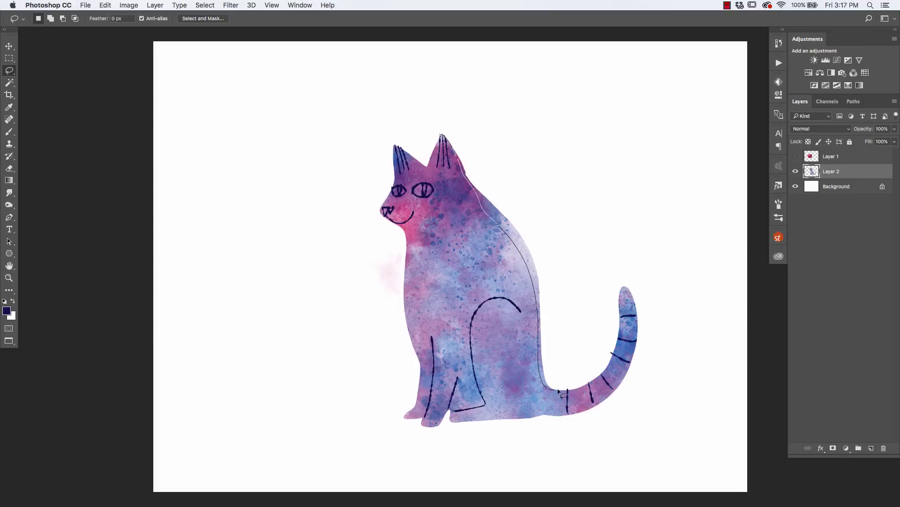
key(Delete)
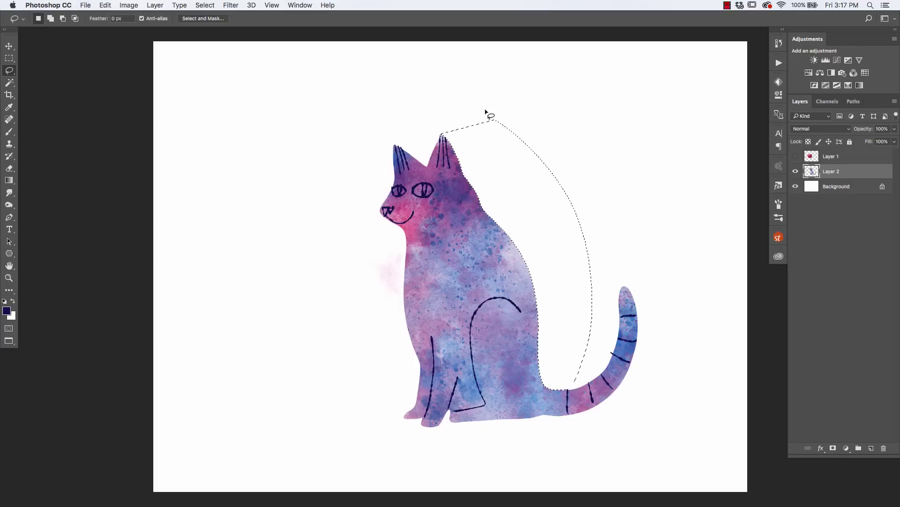
key(cmd+d)
key(cmd+d)
key(b)
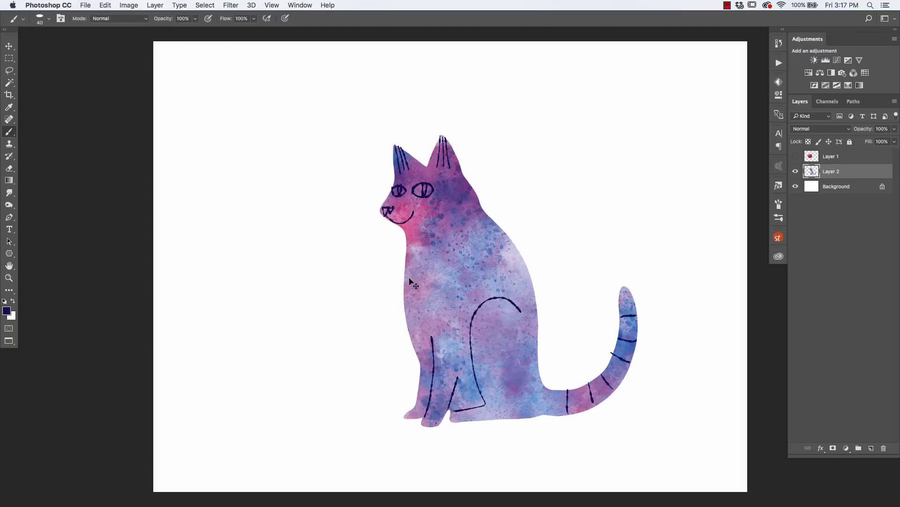
Step: Move the cat slightly up and to the left, and add a new layer directly above Background
drag(410, 280, 364, 263)
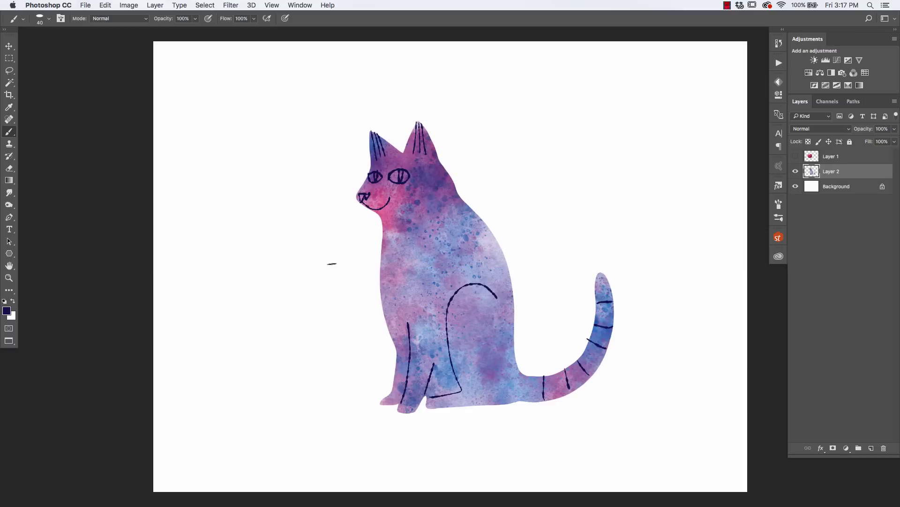
click(812, 192)
click(871, 447)
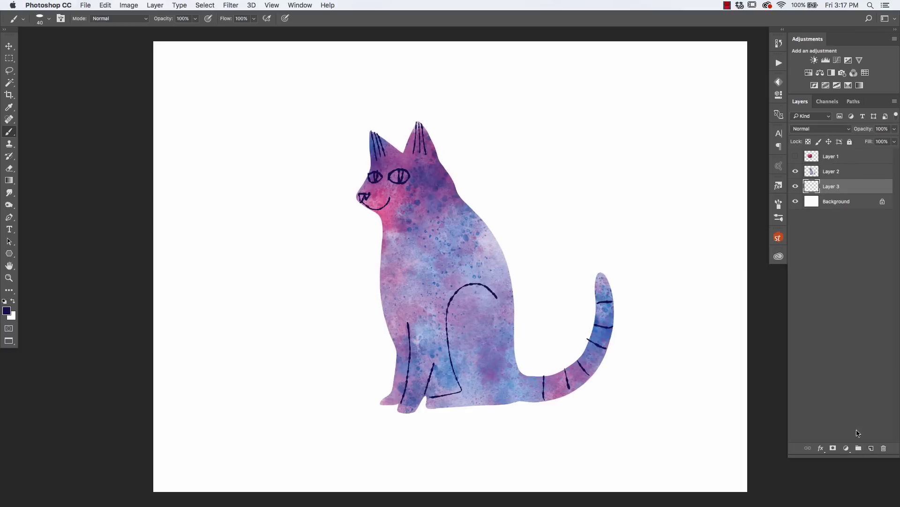
Step: Set the foreground color to a pale yellow-green
click(8, 314)
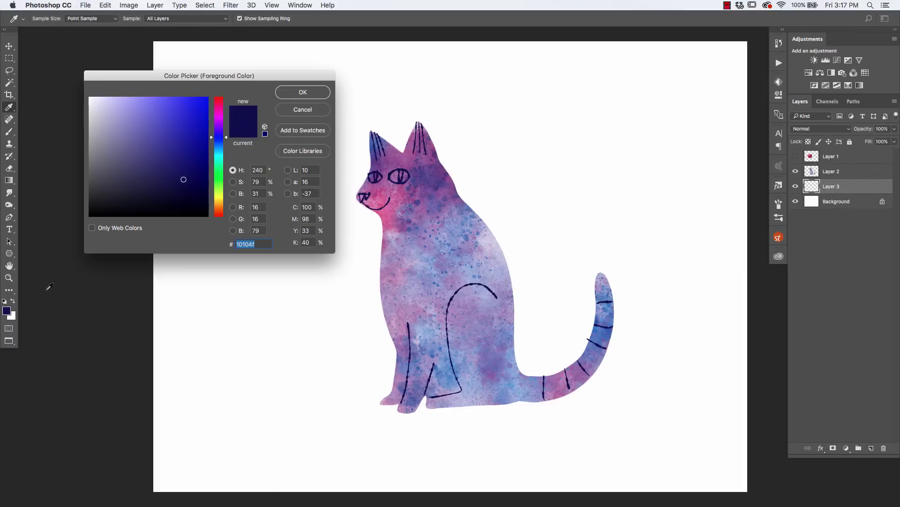
click(214, 163)
click(142, 114)
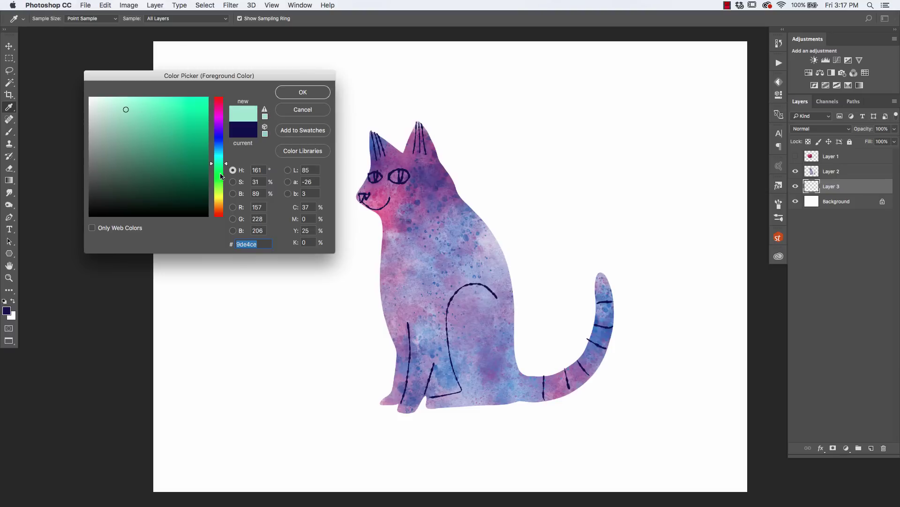
drag(227, 165, 227, 196)
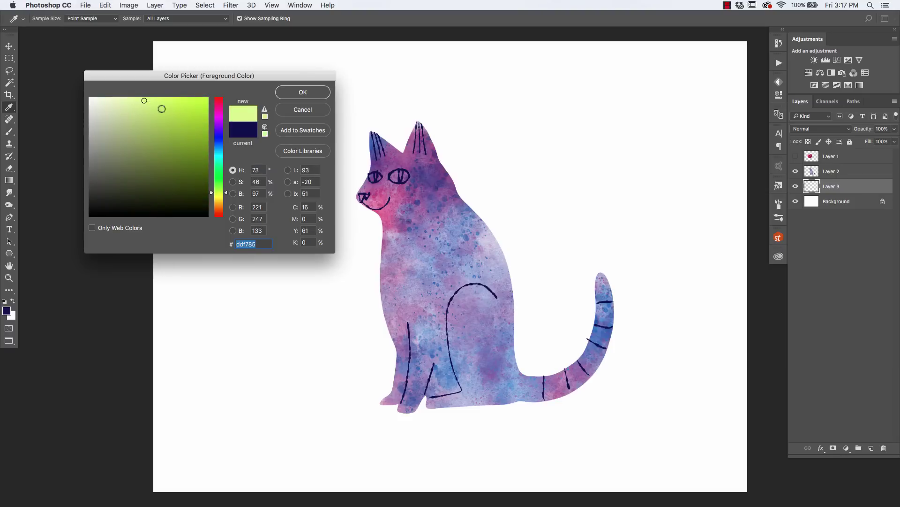
click(287, 93)
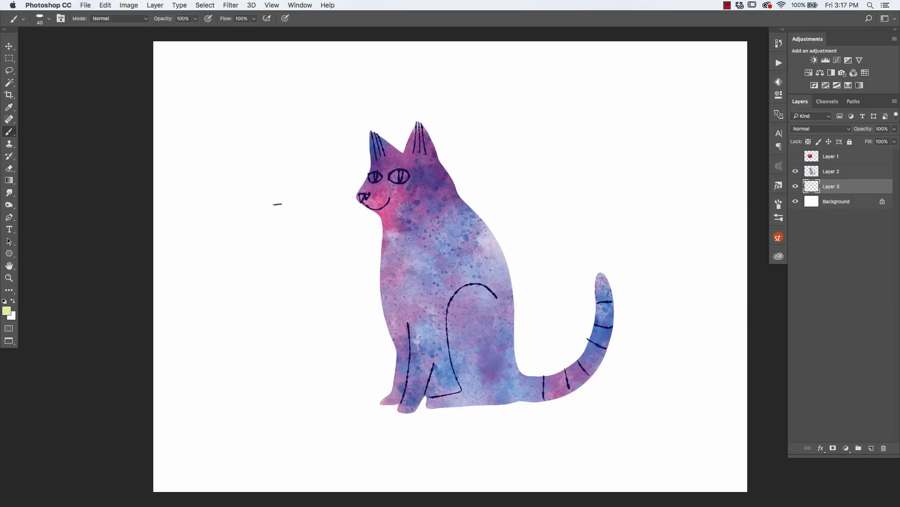
Step: Splatter a soft yellow-green backdrop around the cat on Layer 3 with the Kyle Creates Super Splat brush
click(21, 19)
click(36, 62)
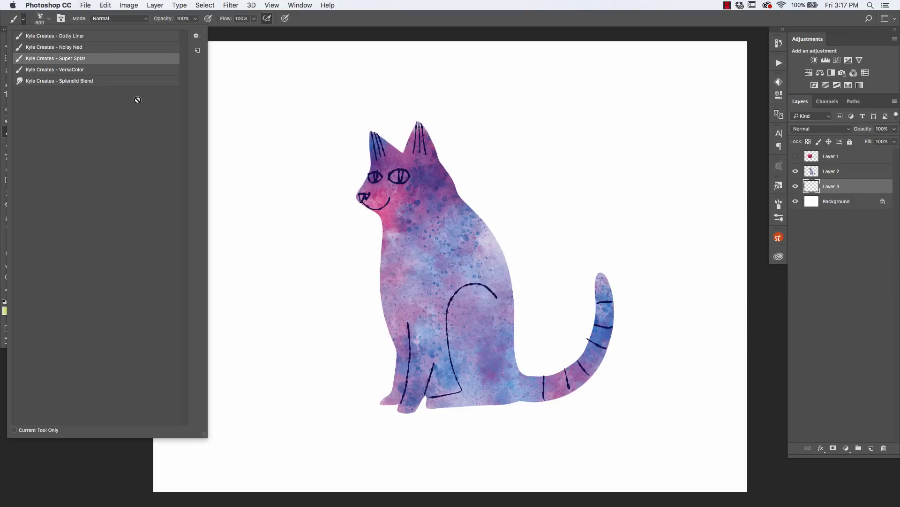
click(302, 221)
mouse_move(516, 178)
mouse_down()
mouse_move(448, 284)
mouse_move(341, 200)
mouse_move(375, 300)
mouse_move(332, 125)
mouse_move(270, 258)
mouse_move(351, 392)
mouse_move(261, 231)
mouse_up()
mouse_move(499, 236)
mouse_down()
mouse_move(549, 134)
mouse_move(381, 131)
mouse_move(525, 264)
mouse_move(576, 213)
mouse_move(600, 257)
mouse_move(406, 360)
mouse_move(423, 292)
mouse_move(411, 369)
mouse_move(326, 321)
mouse_move(350, 316)
mouse_move(261, 301)
mouse_move(288, 263)
mouse_move(241, 163)
mouse_move(291, 219)
mouse_move(314, 122)
mouse_move(329, 228)
mouse_move(205, 219)
mouse_move(376, 254)
mouse_move(469, 156)
mouse_move(527, 173)
mouse_move(607, 177)
mouse_move(555, 158)
mouse_move(564, 180)
mouse_move(225, 384)
mouse_up()
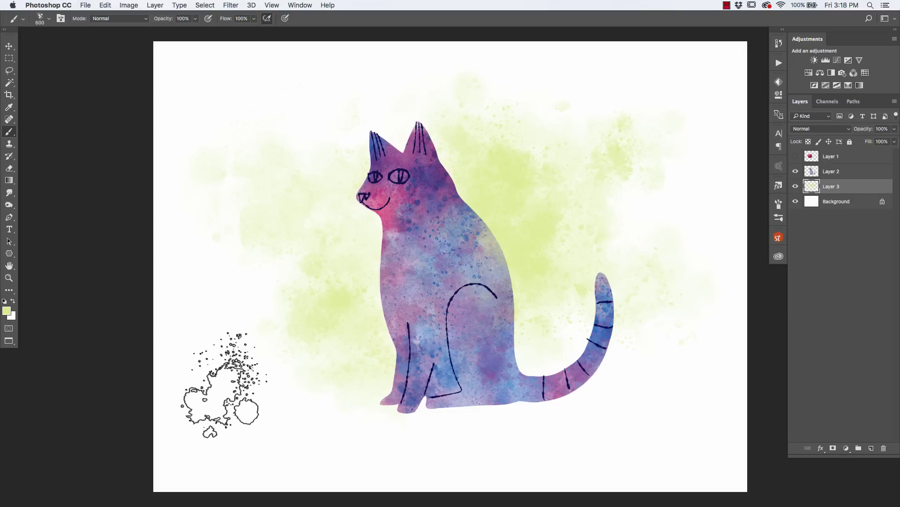
Step: Sample the pink of the cat's chin, splatter it over the green backdrop, and clear everything on Layer 3
alt+click(391, 215)
mouse_move(352, 311)
mouse_down()
mouse_move(272, 211)
mouse_move(515, 205)
mouse_move(519, 185)
mouse_move(617, 279)
mouse_up()
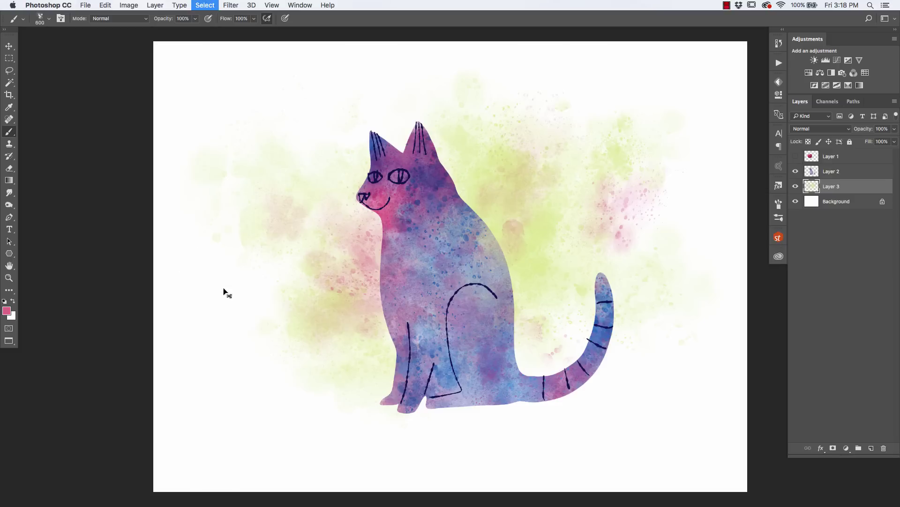
key(super+a)
key(Delete)
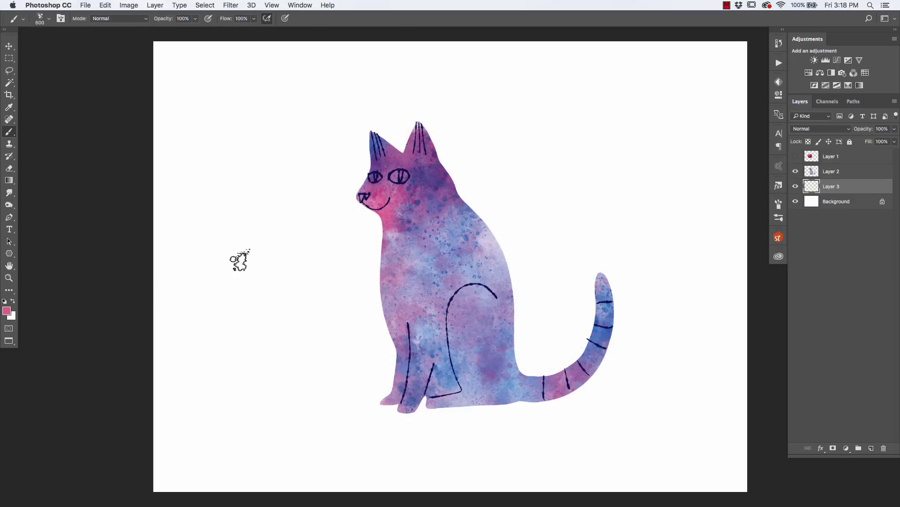
Step: Hide the cat layer and switch to the Kyle Creates VersaColor brush
click(796, 171)
click(23, 19)
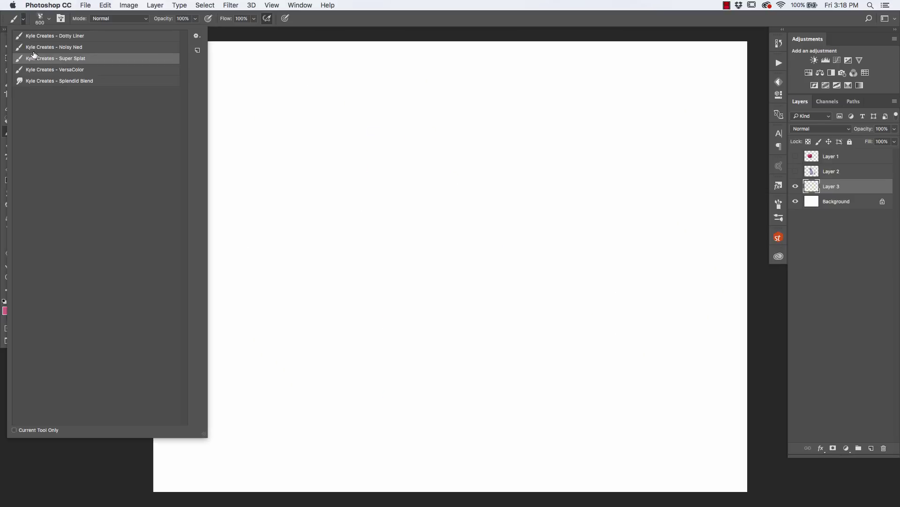
click(43, 70)
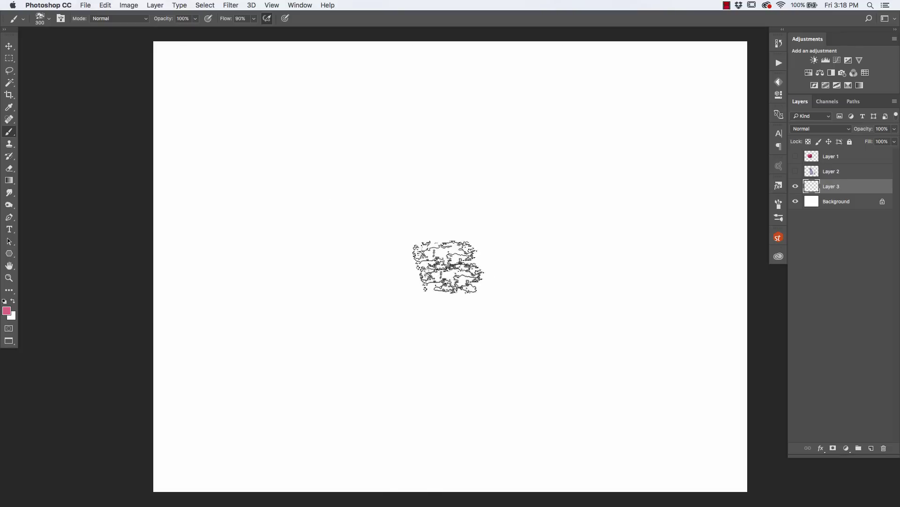
Step: Outline a domed hair shape with flared lower corners and a rounded chin bulge using the Lasso tool
key(l)
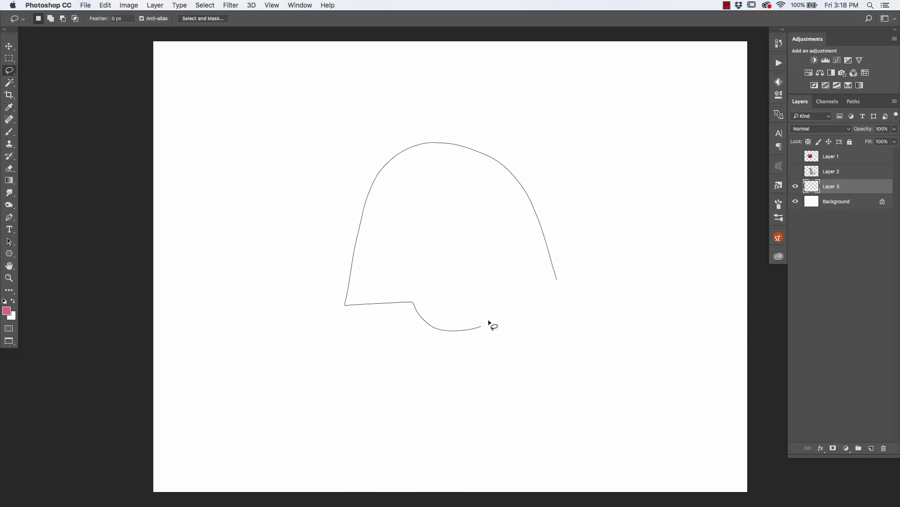
drag(558, 283, 558, 284)
key(b)
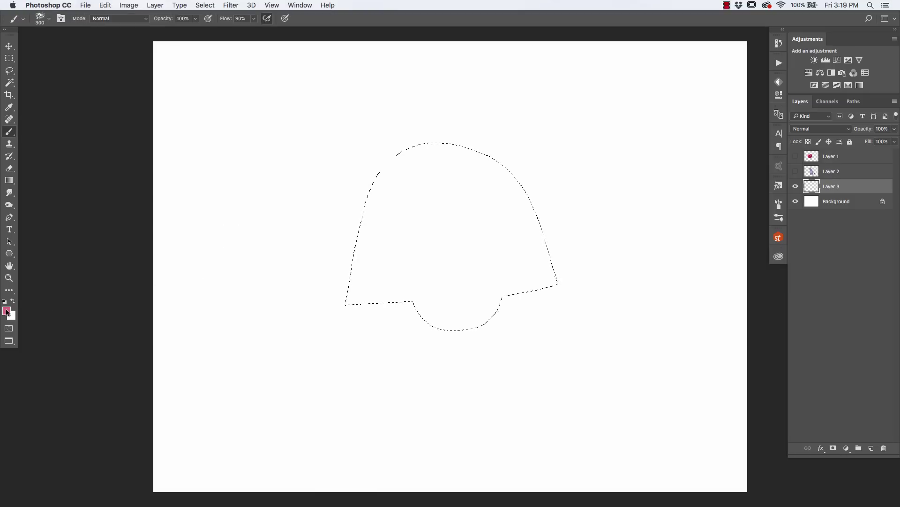
Step: Set the foreground to a dark reddish brown and fill the selected dome shape on Layer 3 with color-varying strokes
click(7, 310)
click(221, 207)
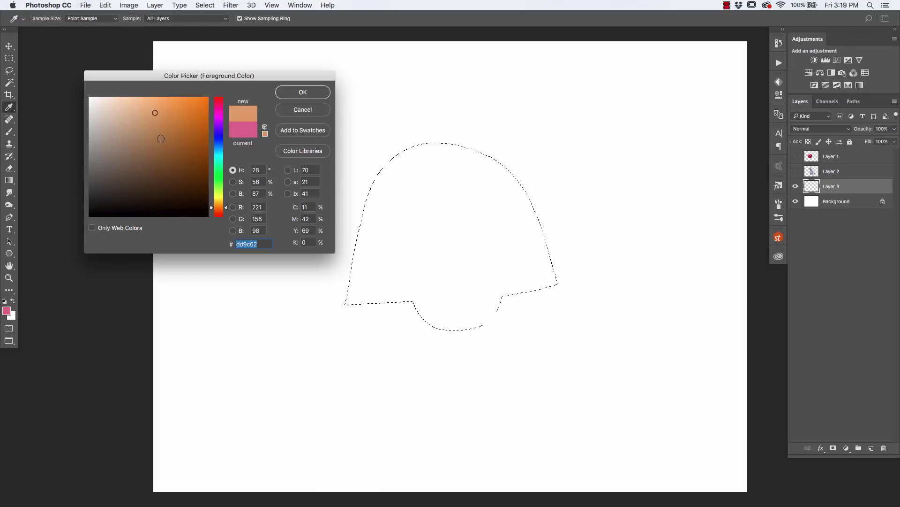
click(168, 162)
click(228, 210)
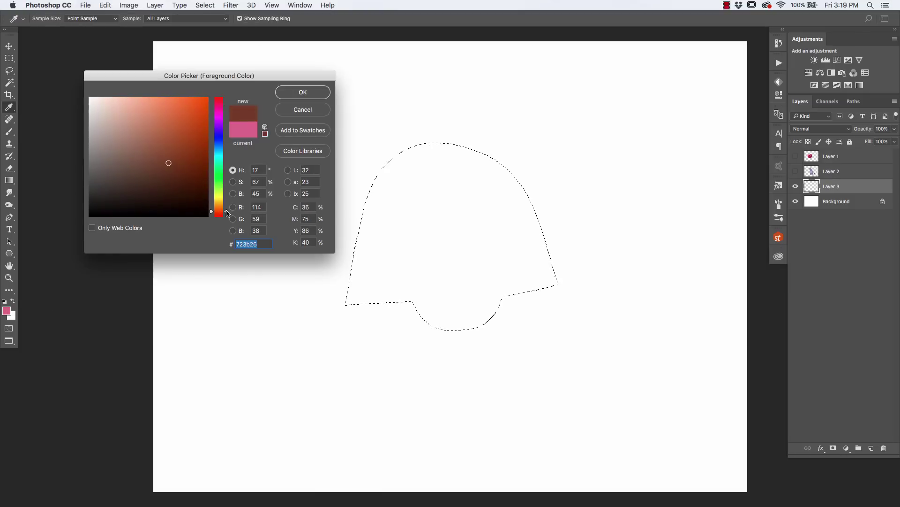
click(303, 92)
mouse_move(500, 173)
mouse_down()
mouse_move(532, 274)
mouse_move(503, 273)
mouse_move(468, 303)
mouse_move(543, 250)
mouse_move(443, 236)
mouse_move(448, 316)
mouse_move(411, 283)
mouse_move(369, 267)
mouse_move(347, 273)
mouse_move(408, 218)
mouse_move(423, 190)
mouse_move(384, 181)
mouse_move(449, 224)
mouse_move(487, 198)
mouse_move(478, 257)
mouse_move(540, 243)
mouse_move(327, 120)
mouse_move(288, 204)
mouse_move(450, 202)
mouse_move(442, 204)
mouse_move(451, 258)
mouse_move(396, 193)
mouse_move(457, 210)
mouse_move(434, 209)
mouse_move(414, 235)
mouse_move(465, 261)
mouse_move(470, 213)
mouse_move(422, 180)
mouse_move(435, 224)
mouse_move(460, 240)
mouse_move(420, 179)
mouse_move(465, 192)
mouse_move(494, 253)
mouse_move(523, 186)
mouse_move(419, 153)
mouse_move(497, 207)
mouse_move(479, 272)
mouse_move(491, 218)
mouse_move(478, 234)
mouse_move(493, 201)
mouse_move(463, 162)
mouse_move(409, 208)
mouse_move(443, 237)
mouse_move(459, 202)
mouse_move(460, 249)
mouse_move(422, 222)
mouse_move(489, 252)
mouse_move(451, 276)
mouse_move(471, 232)
mouse_move(442, 236)
mouse_move(479, 270)
mouse_move(441, 209)
mouse_move(420, 262)
mouse_move(386, 166)
mouse_move(405, 156)
mouse_move(422, 190)
mouse_move(371, 221)
mouse_move(414, 177)
mouse_move(441, 209)
mouse_move(442, 271)
mouse_move(417, 254)
mouse_move(442, 237)
mouse_move(416, 209)
mouse_move(484, 206)
mouse_move(489, 219)
mouse_move(518, 195)
mouse_move(474, 158)
mouse_move(519, 241)
mouse_move(458, 229)
mouse_move(507, 234)
mouse_move(512, 291)
mouse_up()
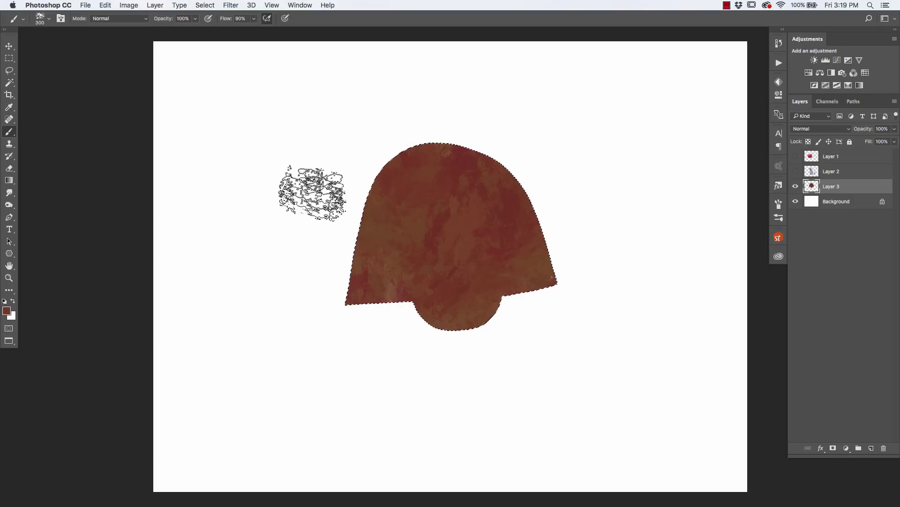
Step: Deselect, lock Layer 3's transparent pixels, and lasso the hair area, leaving out a squared face above the chin
key(ctrl+d)
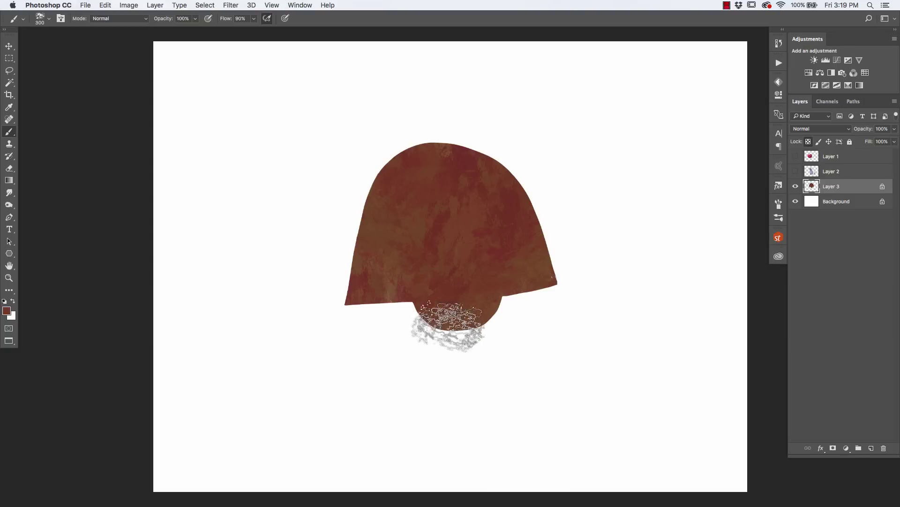
mouse_move(448, 326)
mouse_down()
mouse_move(481, 273)
mouse_move(521, 280)
mouse_move(520, 189)
mouse_move(366, 194)
mouse_move(389, 304)
mouse_move(515, 226)
mouse_move(399, 175)
mouse_move(392, 320)
mouse_move(420, 309)
mouse_move(502, 234)
mouse_move(431, 240)
mouse_move(357, 201)
mouse_move(491, 271)
mouse_move(483, 183)
mouse_move(350, 266)
mouse_move(477, 289)
mouse_move(391, 219)
mouse_up()
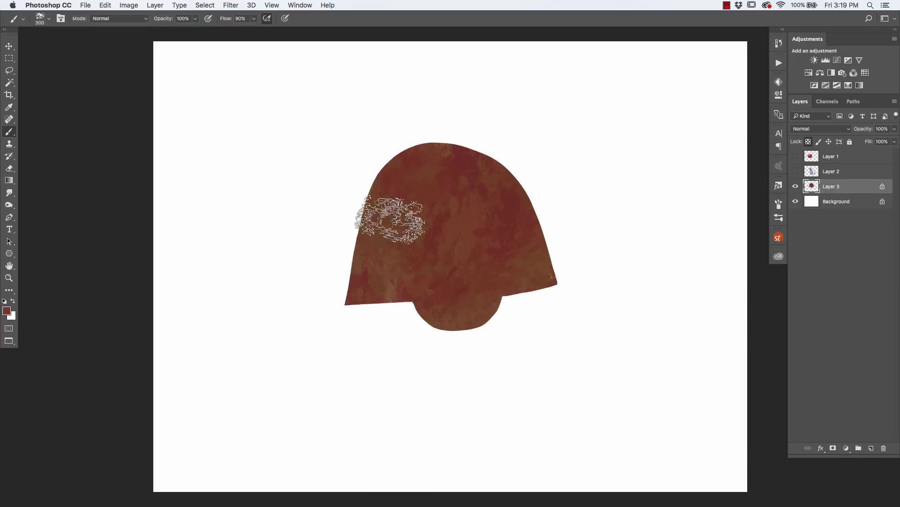
key(l)
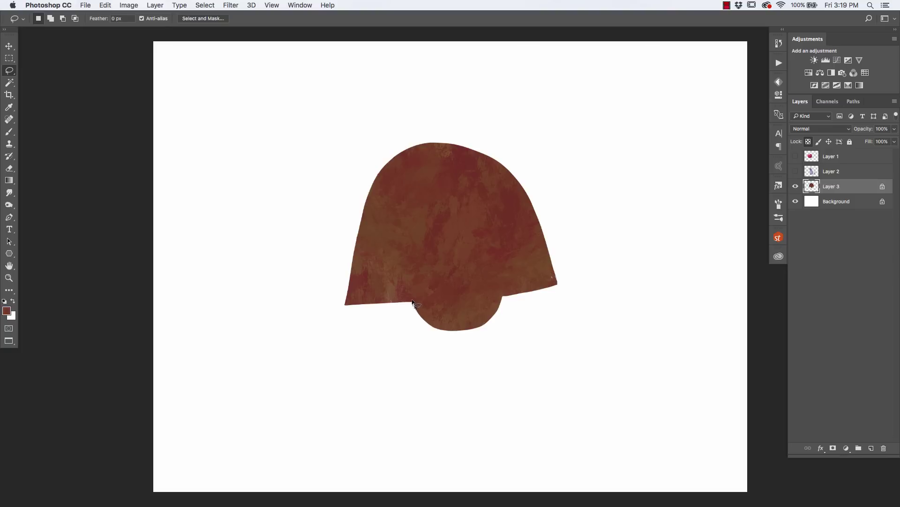
drag(404, 230, 461, 215)
mouse_move(537, 310)
mouse_down()
mouse_move(293, 193)
mouse_move(364, 337)
mouse_up()
key(b)
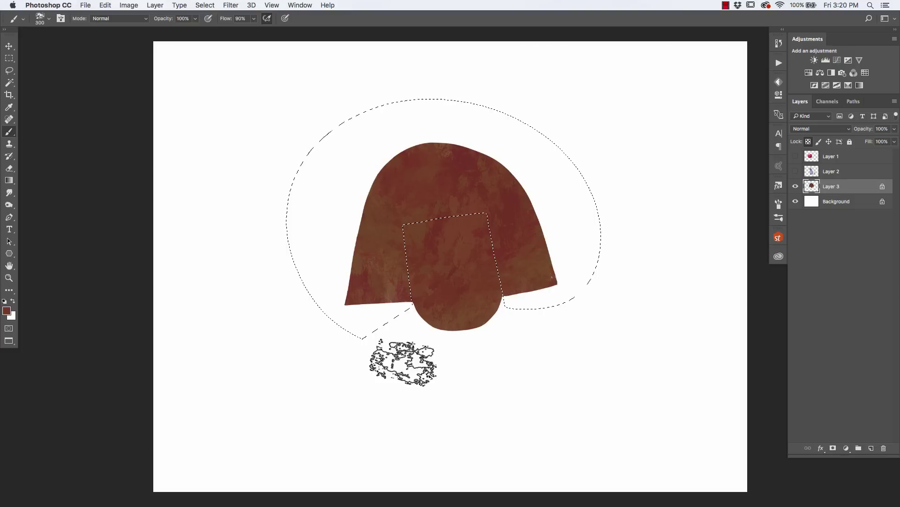
Step: Set the foreground to a dark purple and paint over the selected hair around the face
click(7, 310)
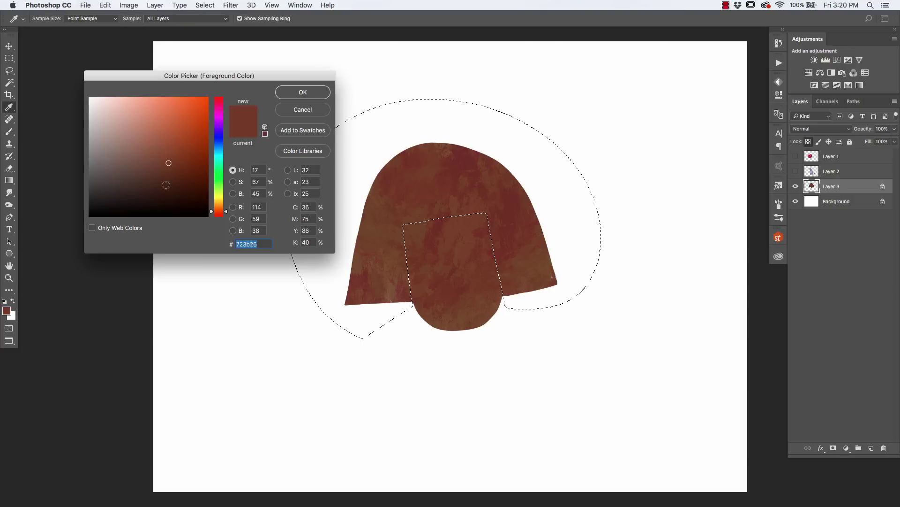
click(219, 132)
click(150, 186)
click(303, 92)
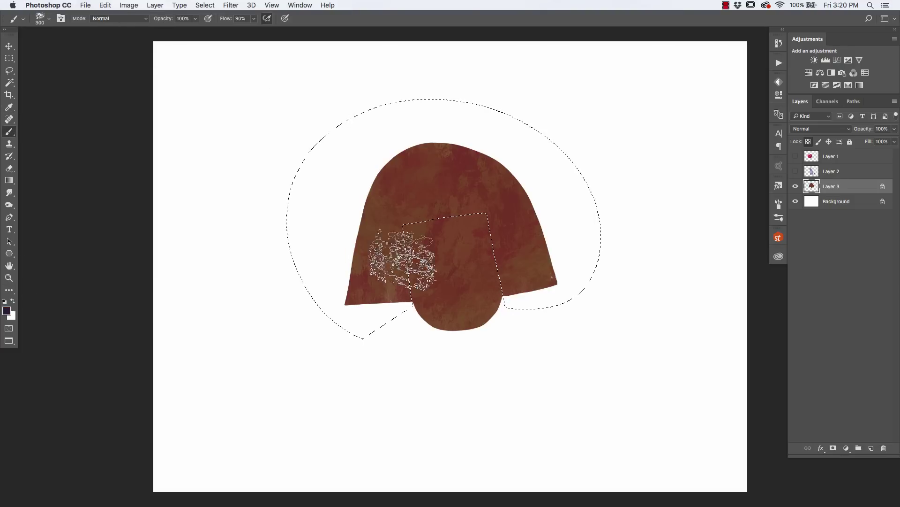
mouse_move(402, 281)
mouse_down()
mouse_move(342, 274)
mouse_move(384, 212)
mouse_move(391, 249)
mouse_move(421, 200)
mouse_move(452, 184)
mouse_move(471, 202)
mouse_move(503, 202)
mouse_move(541, 235)
mouse_move(550, 270)
mouse_move(525, 282)
mouse_move(497, 207)
mouse_move(520, 176)
mouse_move(381, 209)
mouse_move(389, 298)
mouse_up()
Step: Adjust the purple foreground color, paint textured variation into the hair, and deselect
click(9, 308)
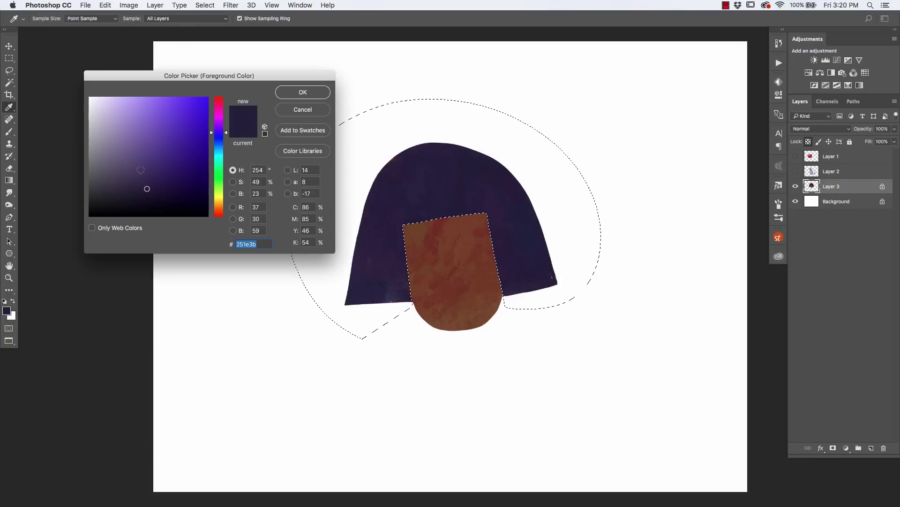
click(303, 92)
mouse_move(422, 141)
mouse_down()
mouse_move(413, 181)
mouse_move(437, 154)
mouse_move(454, 188)
mouse_move(491, 149)
mouse_move(449, 164)
mouse_move(394, 225)
mouse_up()
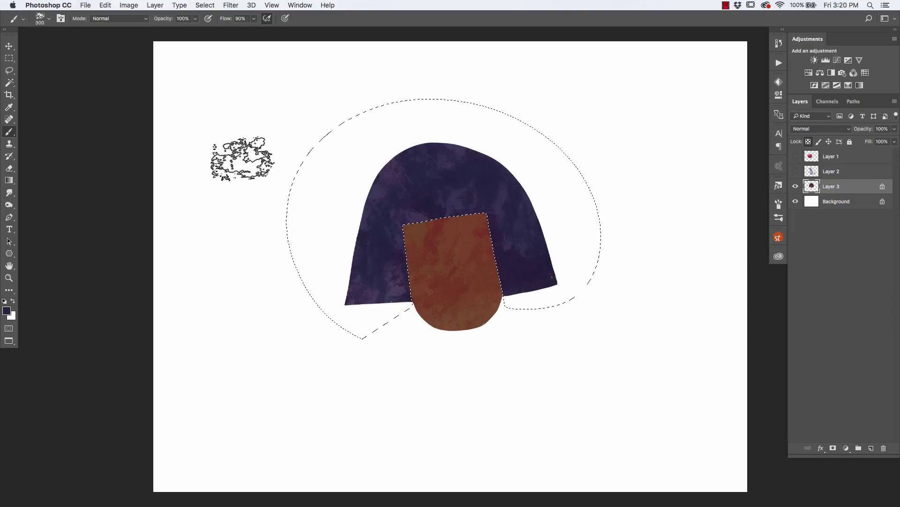
key(super+d)
Step: Trim the chin to a shallower curve by lassoing its lower edge and deleting that area
key(l)
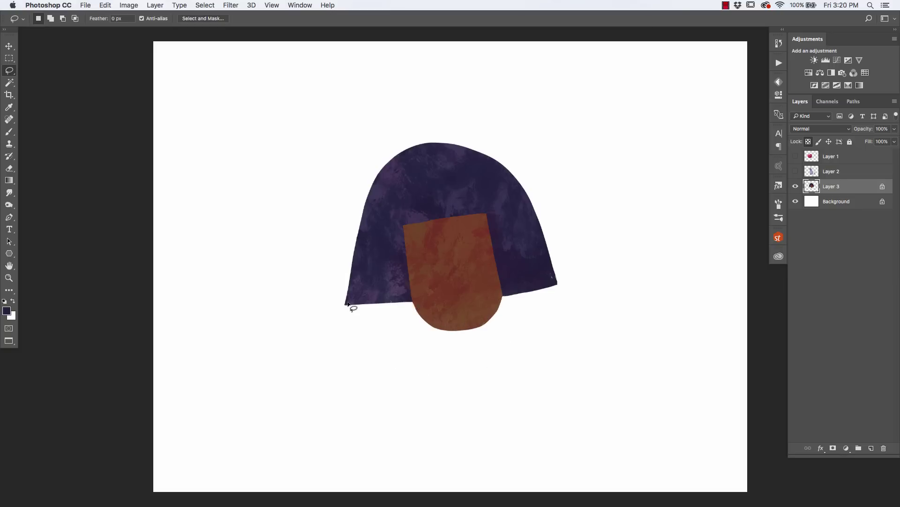
drag(369, 332, 412, 303)
key(Delete)
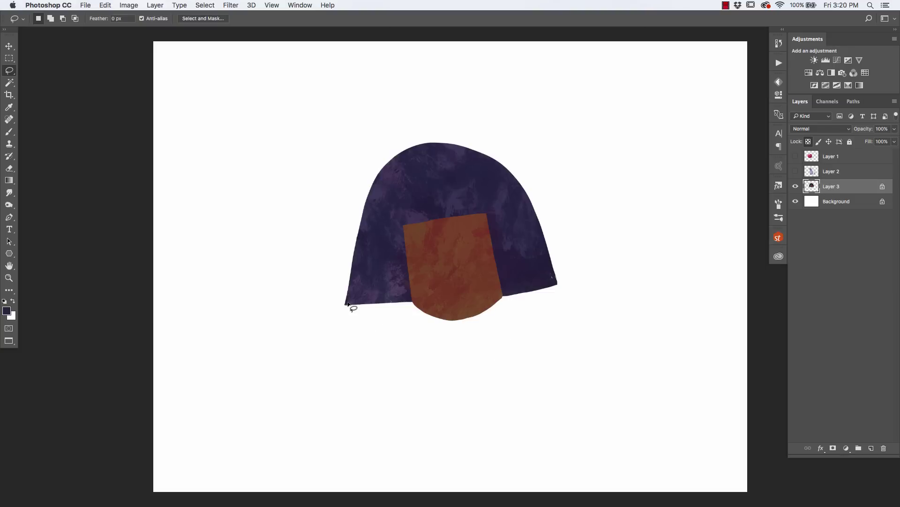
Step: Lasso a narrow neck below the chin, unlock transparency, fill it with browns sampled from the face, and deselect
drag(447, 311, 452, 358)
key(b)
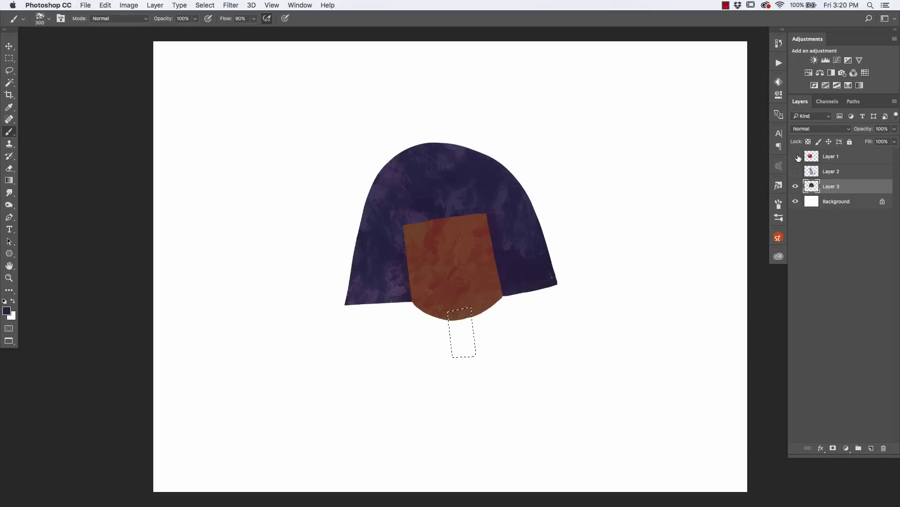
alt+click(454, 265)
mouse_move(460, 328)
mouse_down()
mouse_move(434, 338)
mouse_move(462, 335)
mouse_up()
alt+click(458, 292)
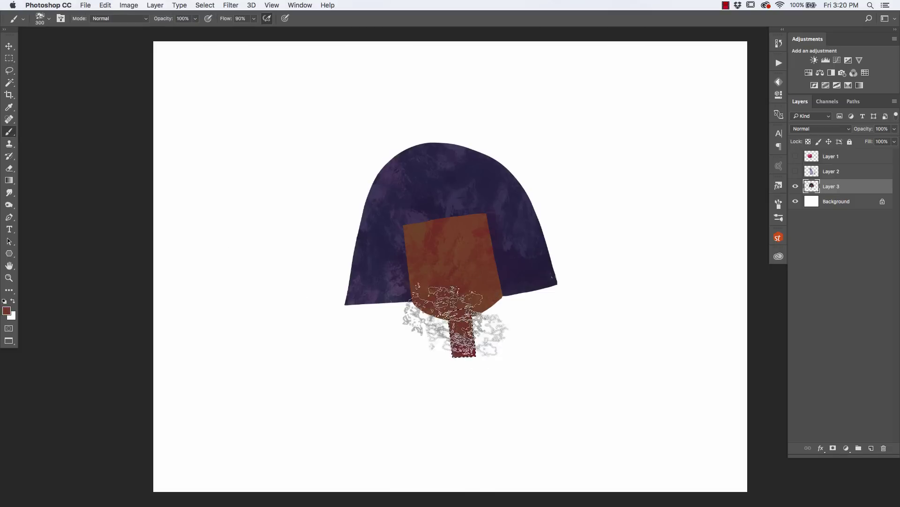
key(super+d)
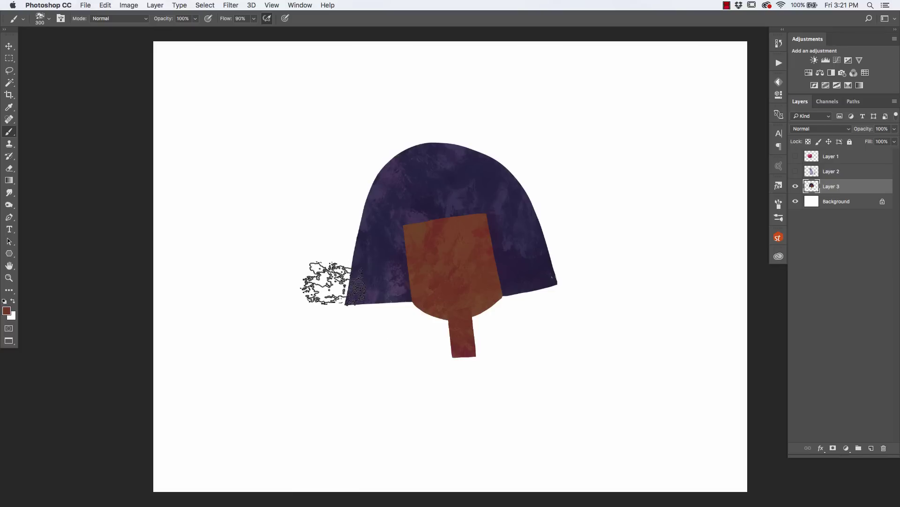
Step: Set the foreground to red #e74135, reduce the brush to 125, and paint a round blush on each cheek
click(6, 311)
click(220, 216)
click(183, 107)
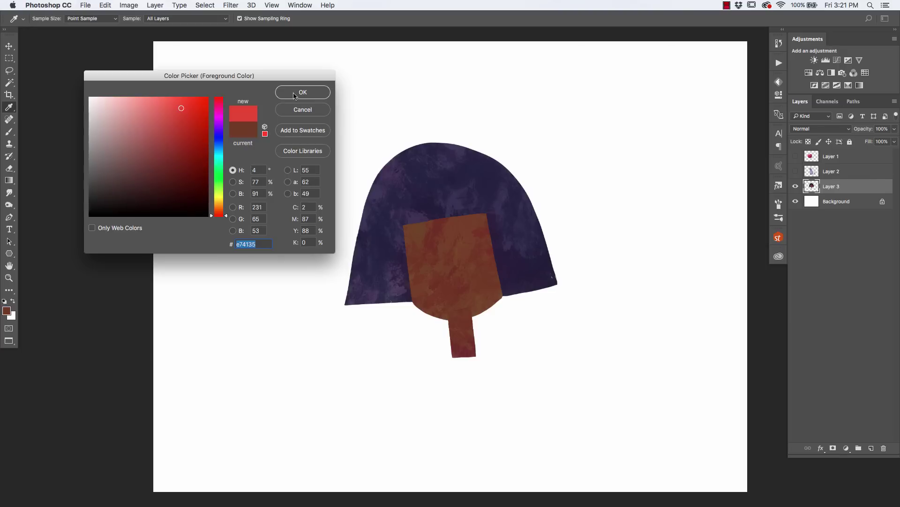
click(295, 94)
key(bracketleft)
key(bracketleft)
key(bracketleft)
key(bracketleft)
key(bracketleft)
key(bracketleft)
key(bracketleft)
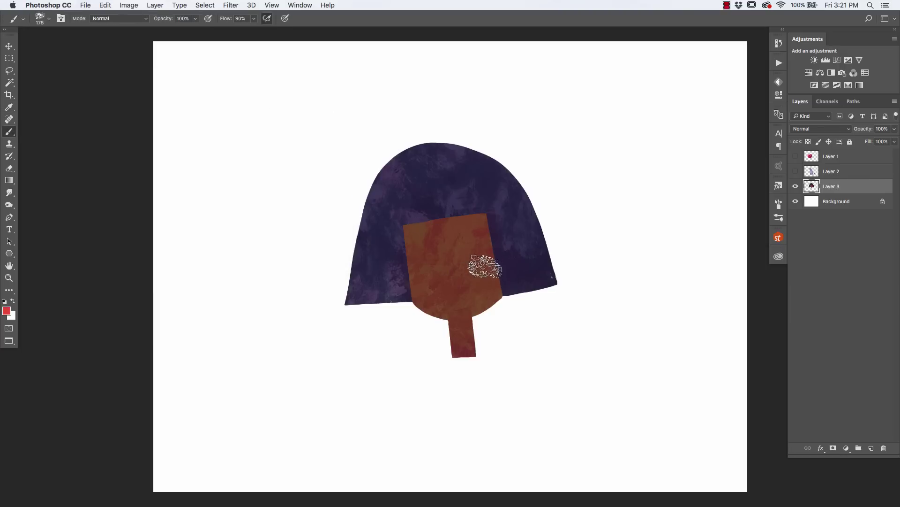
mouse_move(485, 264)
mouse_down()
mouse_move(488, 251)
mouse_move(483, 264)
mouse_up()
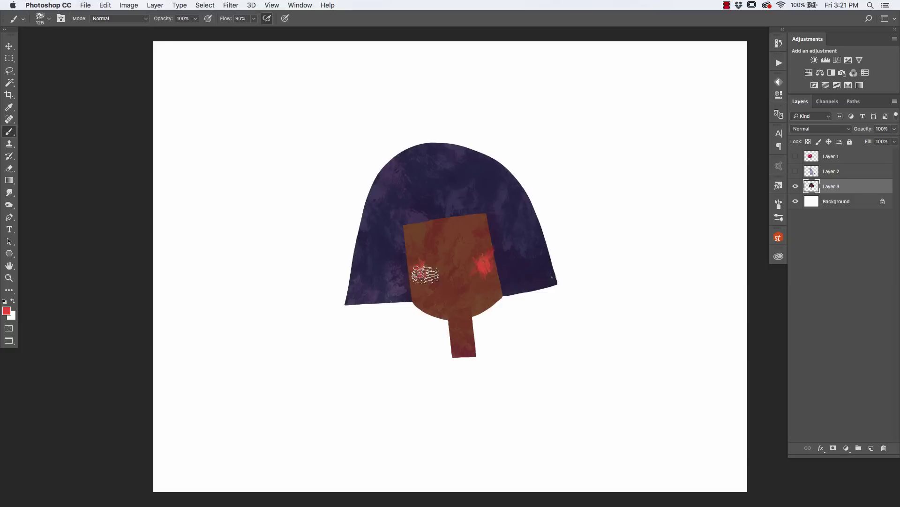
drag(426, 274, 416, 267)
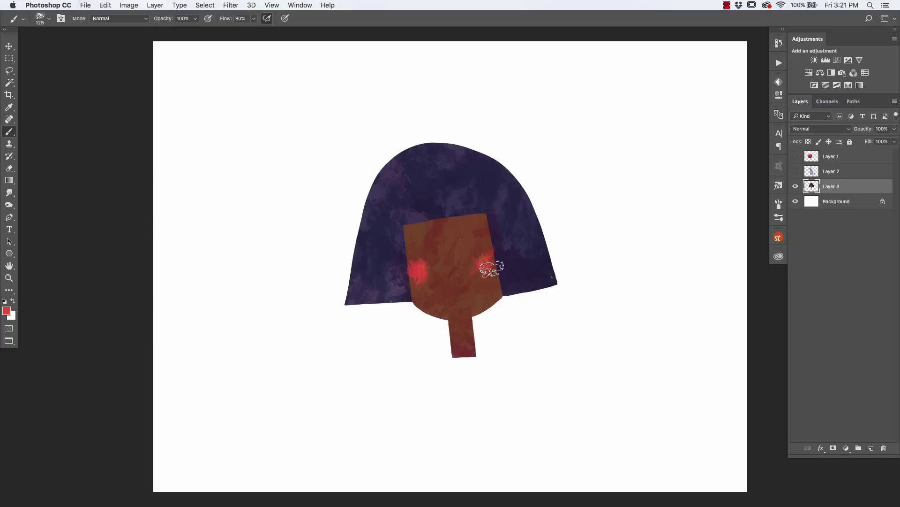
mouse_move(491, 268)
mouse_down()
mouse_move(483, 240)
mouse_move(472, 271)
mouse_up()
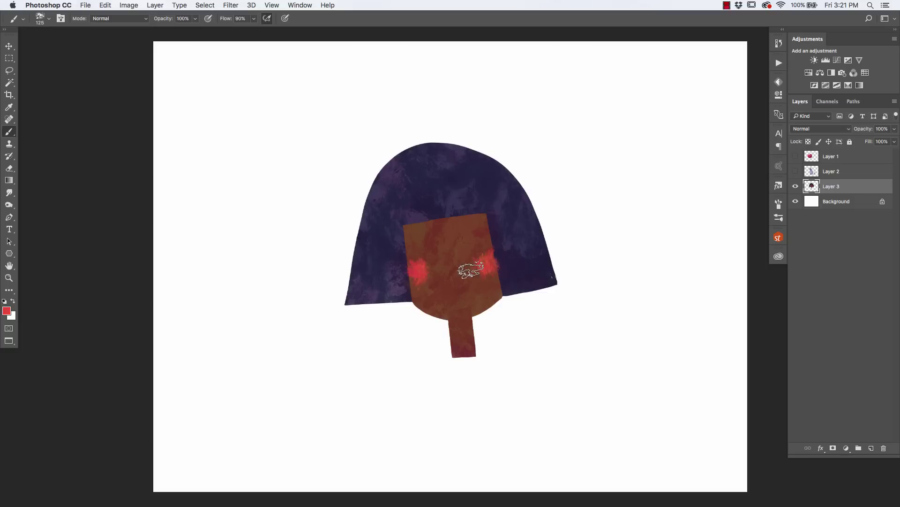
Step: Sample the face's brown and paint around both cheek blushes to soften and reduce them
alt+click(420, 252)
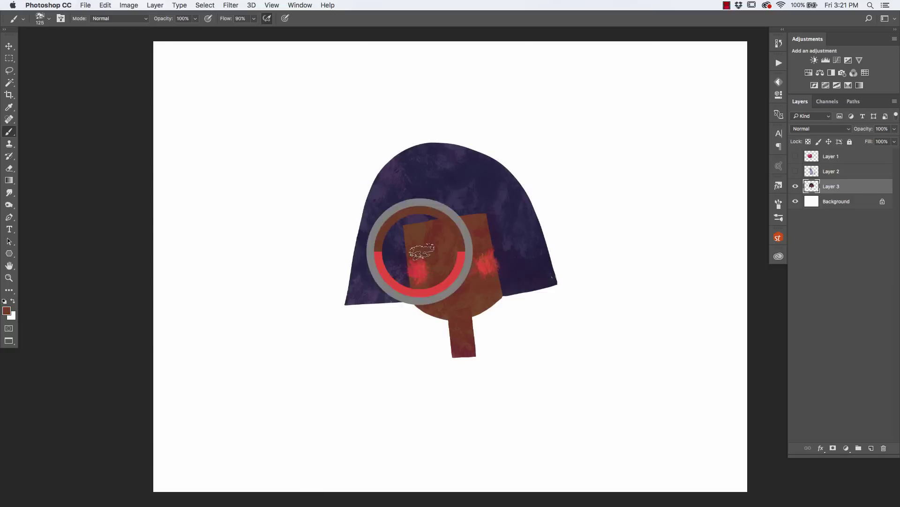
mouse_move(424, 261)
mouse_down()
mouse_move(412, 276)
mouse_move(400, 257)
mouse_move(422, 282)
mouse_up()
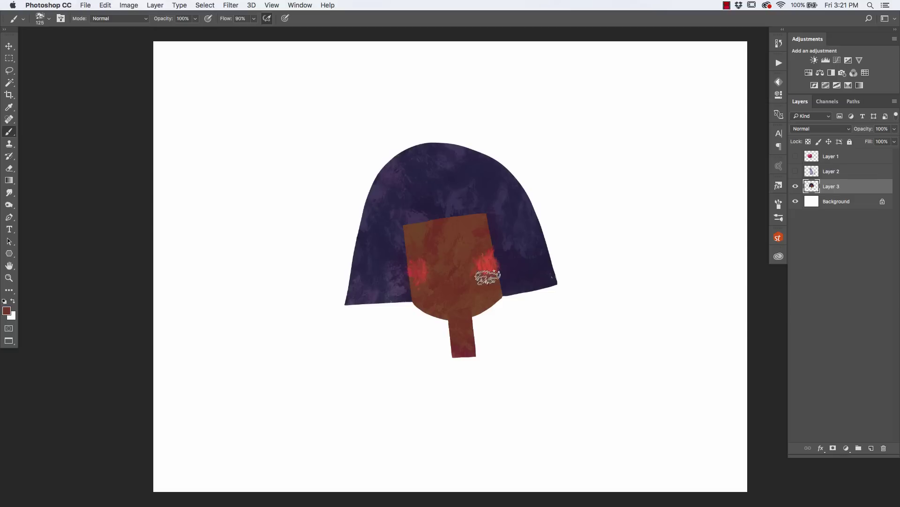
mouse_move(487, 277)
mouse_down()
mouse_move(491, 247)
mouse_move(494, 259)
mouse_move(489, 249)
mouse_move(477, 268)
mouse_up()
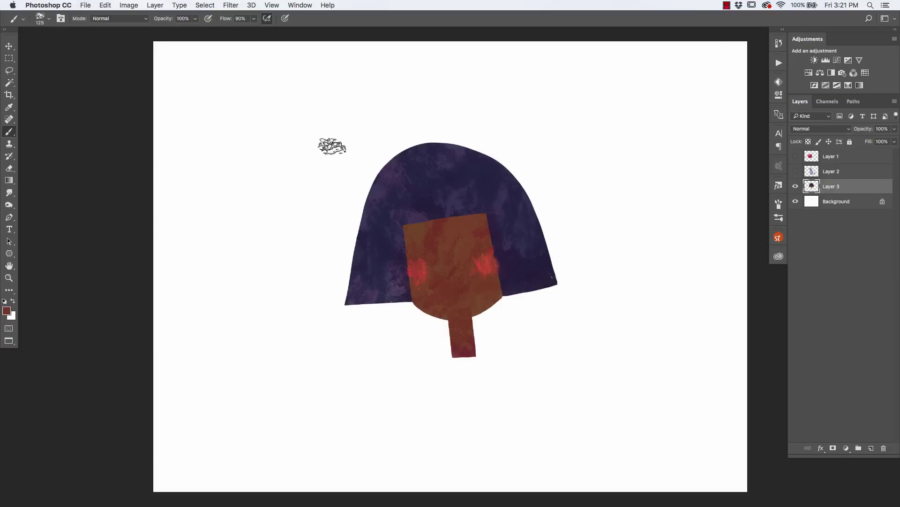
click(479, 237)
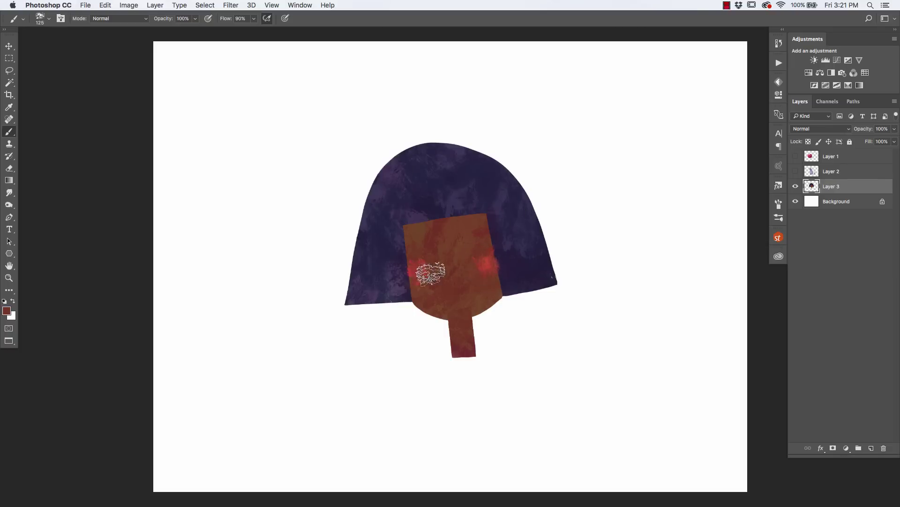
drag(413, 269, 412, 259)
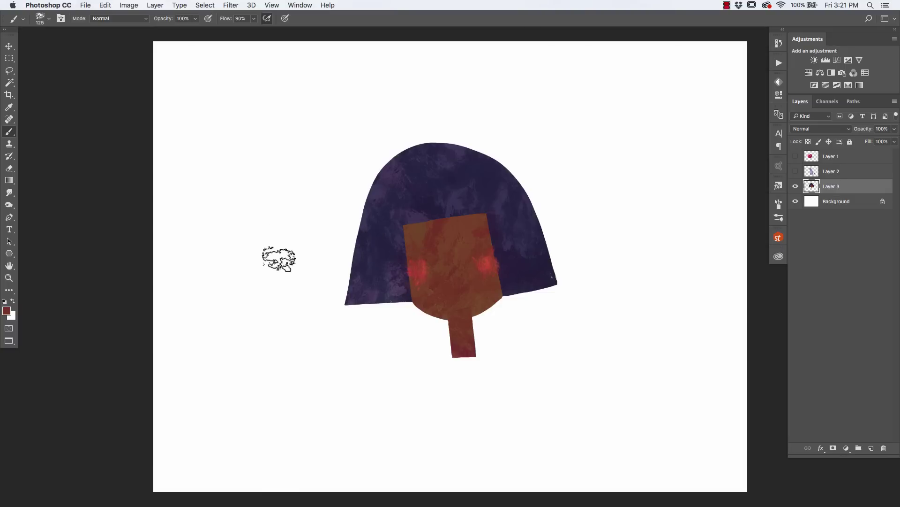
Step: Sample the canvas white, reduce the brush to 100, and lasso two round eye shapes above the cheeks
alt+click(385, 328)
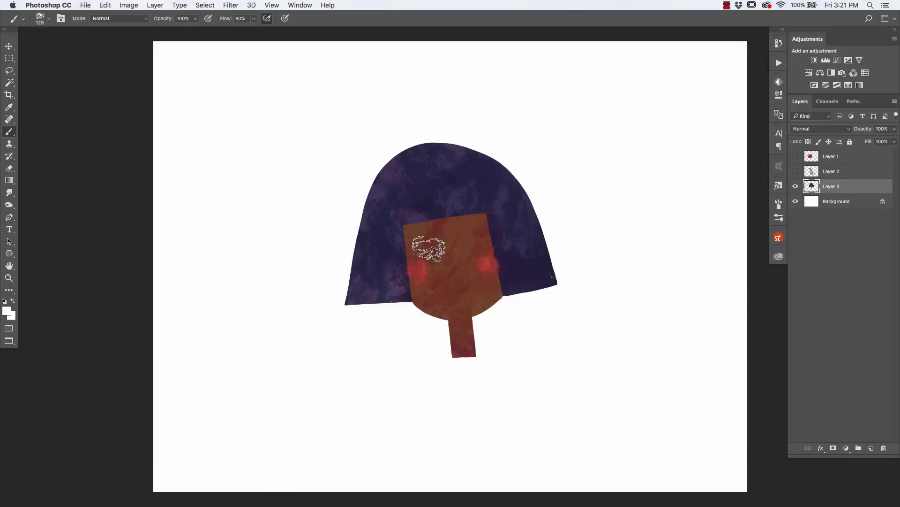
key(bracketleft)
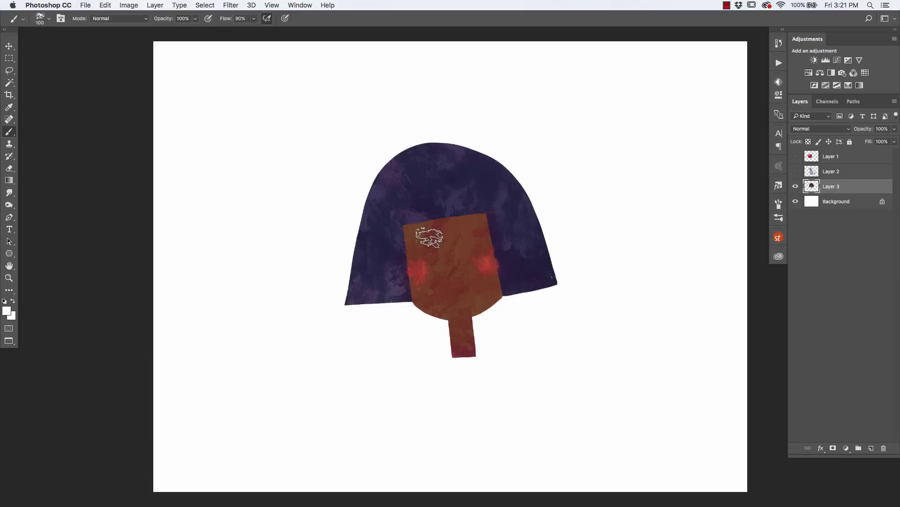
key(l)
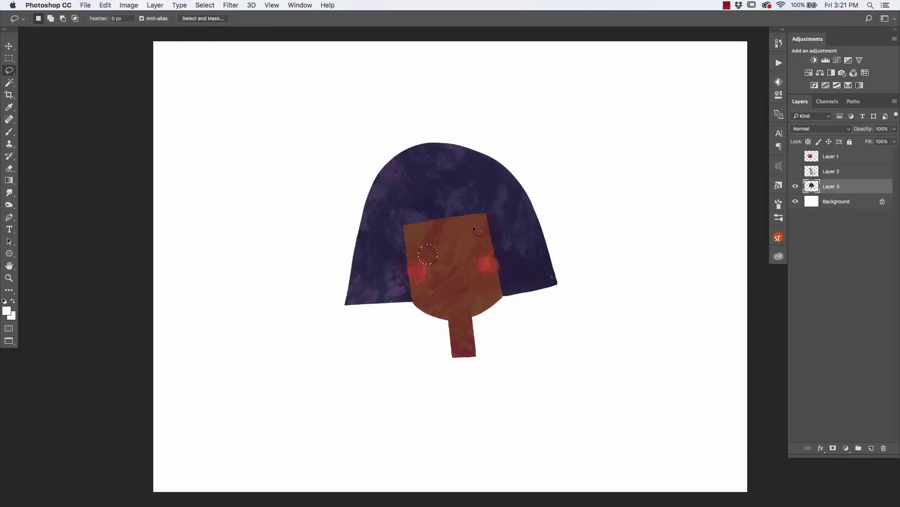
key(shift)
key(i)
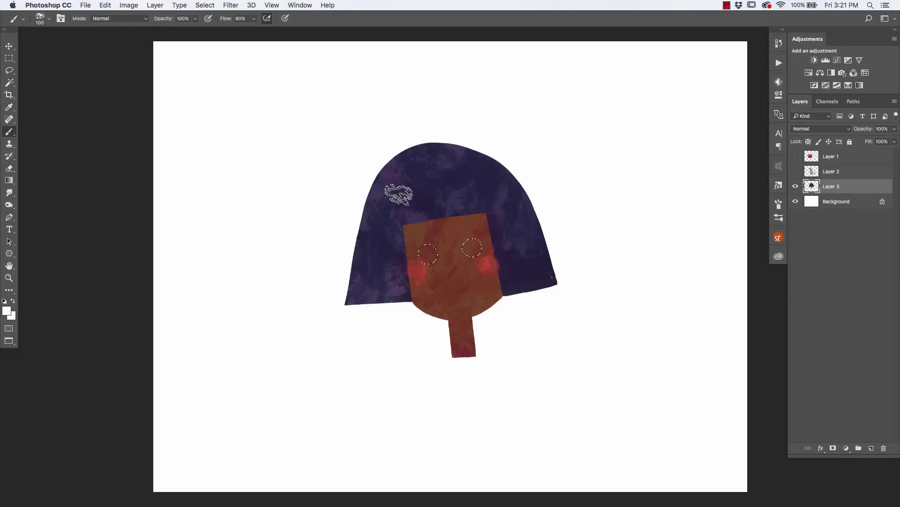
Step: Set the foreground to a warm off-white, fill both selected eyes, and deselect
click(7, 310)
click(98, 107)
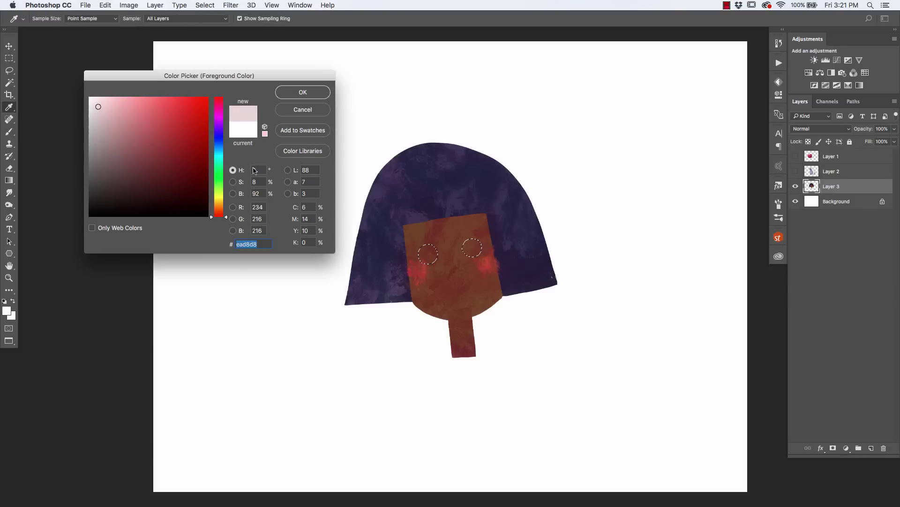
click(220, 203)
click(303, 92)
key(b)
mouse_move(419, 251)
mouse_down()
mouse_move(461, 233)
mouse_move(470, 245)
mouse_move(480, 238)
mouse_move(431, 251)
mouse_up()
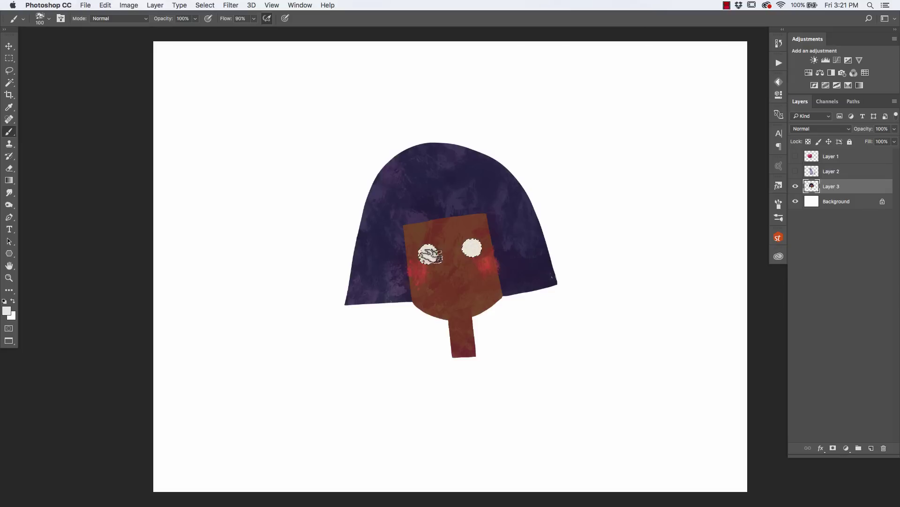
key(super+d)
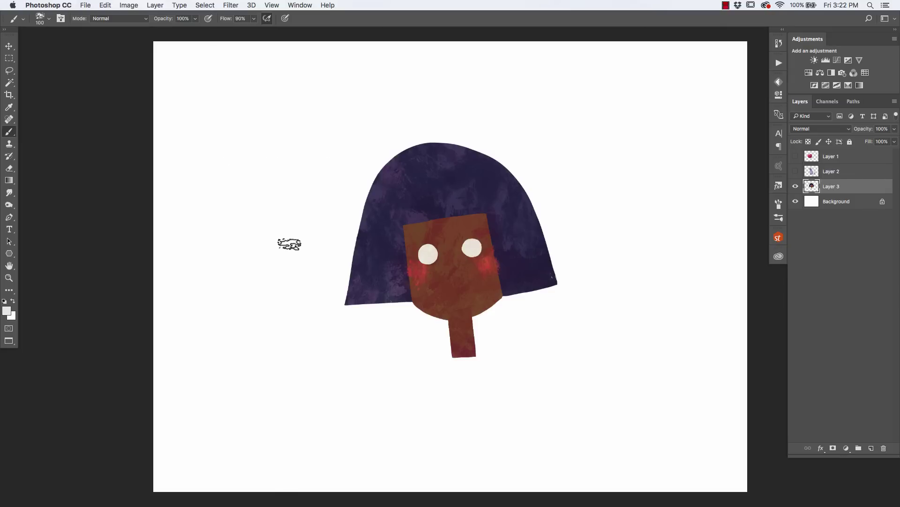
Step: Lasso an open smiling mouth below the eyes, fill it with the off-white, and deselect
key(l)
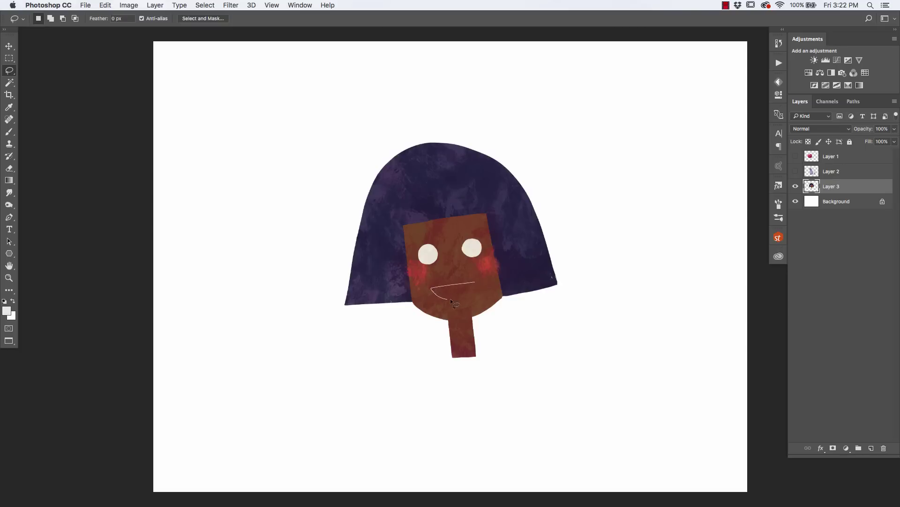
mouse_move(473, 294)
mouse_down()
mouse_move(474, 284)
mouse_move(439, 295)
mouse_up()
key(b)
key(super+d)
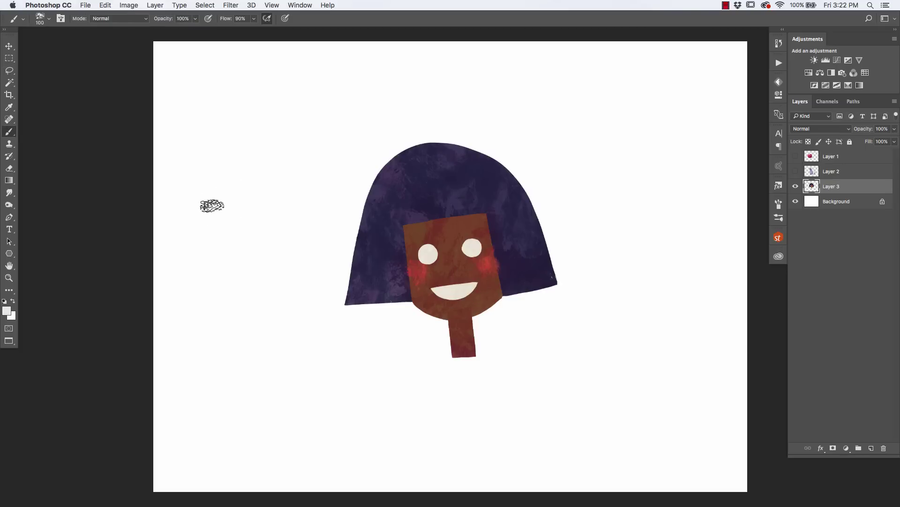
Step: Sample the cheek's red, lasso a bow on top of the hair, fill it with color-varying strokes, and deselect
alt+click(490, 265)
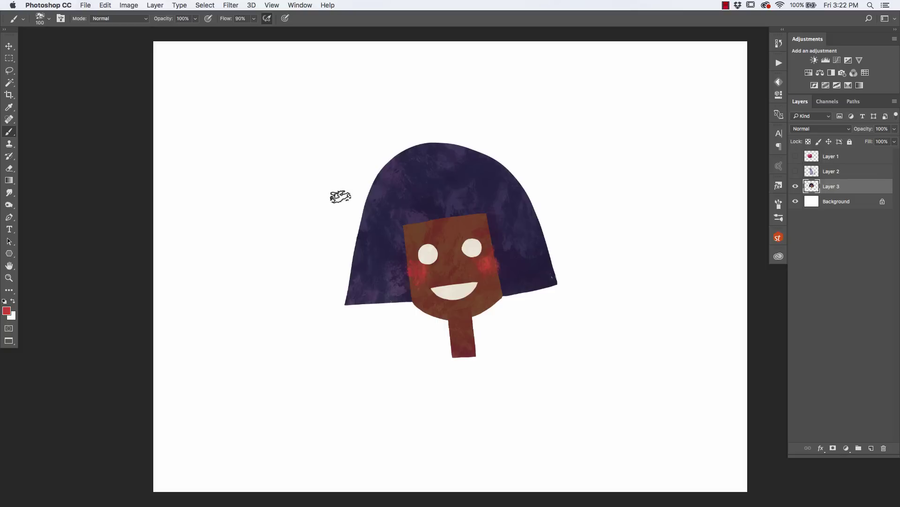
key(l)
mouse_move(406, 140)
mouse_down()
mouse_move(377, 153)
mouse_move(389, 181)
mouse_move(429, 147)
mouse_move(478, 162)
mouse_move(475, 116)
mouse_move(431, 139)
mouse_move(392, 136)
mouse_move(478, 141)
mouse_move(401, 137)
mouse_move(392, 182)
mouse_move(410, 138)
mouse_move(390, 167)
mouse_move(378, 128)
mouse_move(421, 144)
mouse_move(415, 159)
mouse_move(464, 134)
mouse_up()
key(b)
key(super+d)
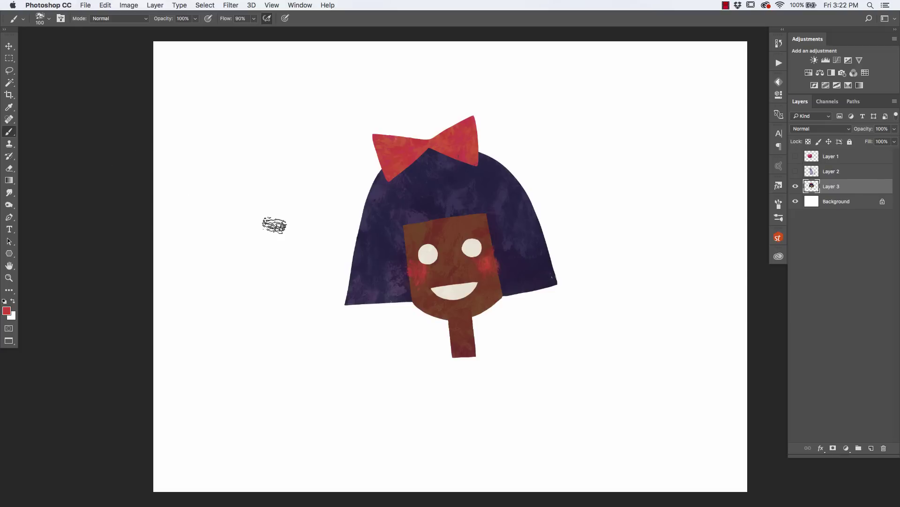
Step: Choose the Kyle Creates - Dotty Liner brush, sample the hair's dark navy, and paint a round pupil in each eye
click(23, 19)
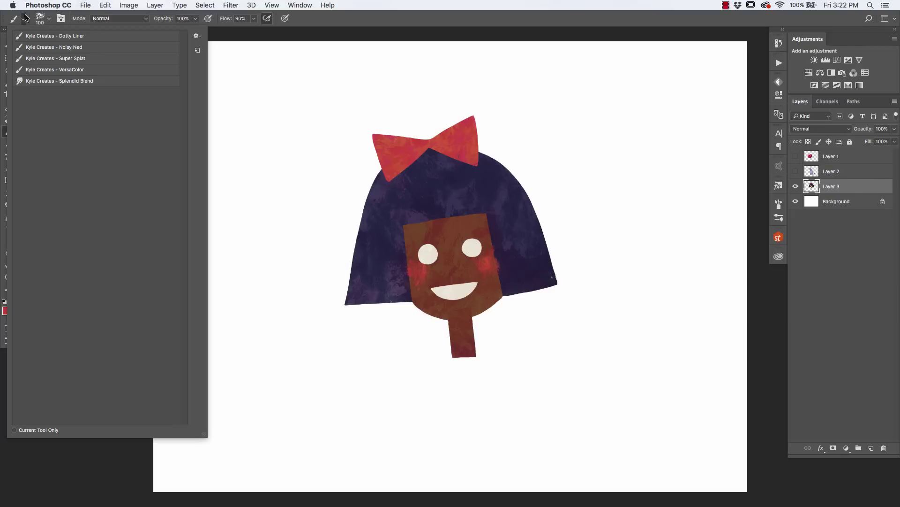
click(60, 37)
click(293, 197)
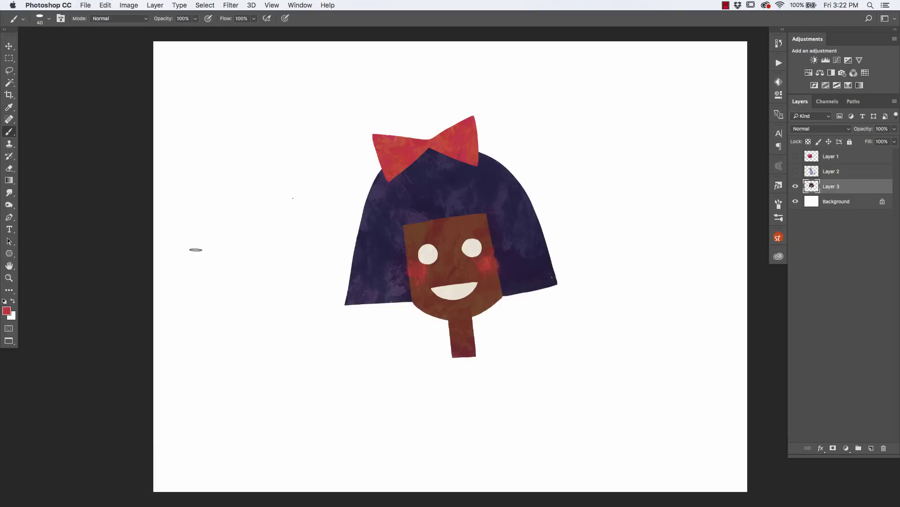
alt+click(422, 196)
drag(428, 253, 430, 255)
drag(470, 248, 473, 247)
Step: Draw a looping nose in the bow's sampled red and arched eyebrows in the hair's sampled navy
alt+click(458, 128)
drag(457, 266, 464, 258)
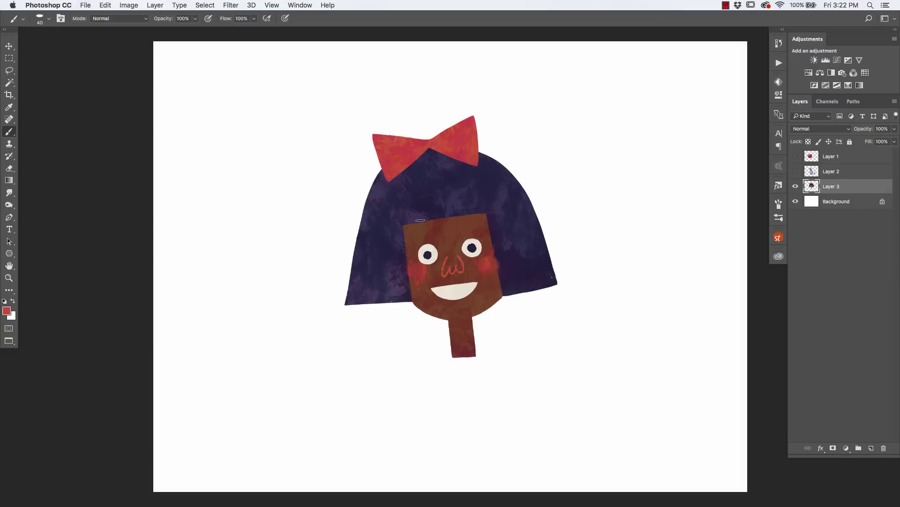
alt+click(502, 213)
drag(468, 228, 412, 247)
Step: Sample the bow's red and draw a dress outline below the neck with sloping shoulders and a scalloped hem
alt+click(456, 138)
mouse_move(453, 348)
mouse_down()
mouse_move(440, 350)
mouse_move(409, 390)
mouse_up()
drag(474, 348, 537, 383)
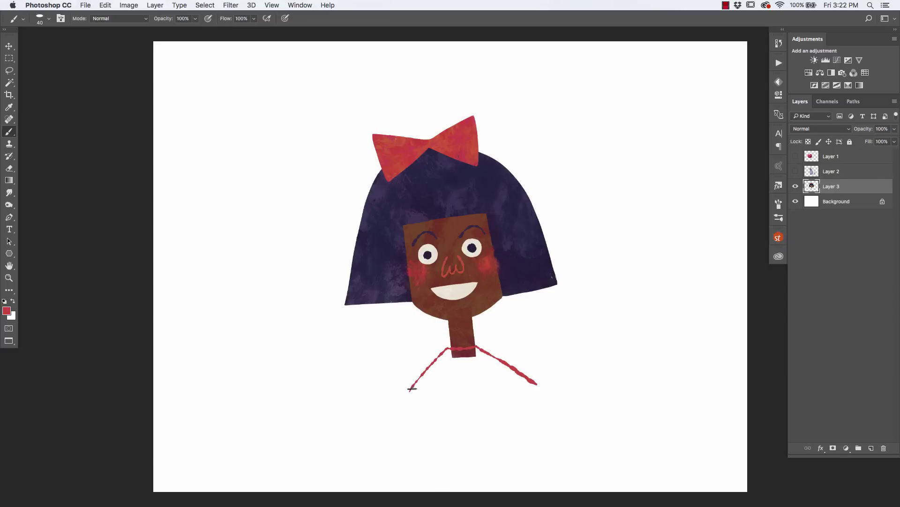
mouse_move(412, 388)
mouse_down()
mouse_move(427, 415)
mouse_move(495, 408)
mouse_move(524, 403)
mouse_move(523, 372)
mouse_up()
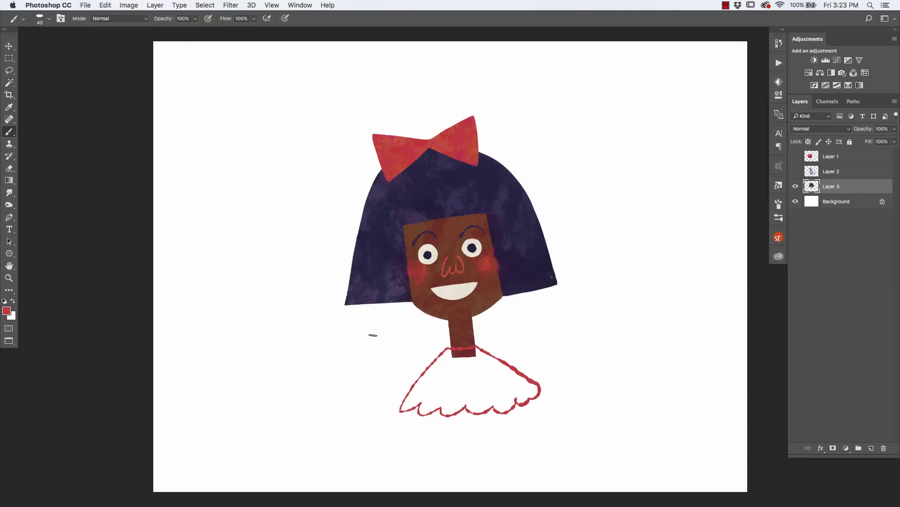
Step: Choose the Kyle Creates - Super Splat brush, lasso the dress along its outline, and add a new layer beneath Layer 3
click(23, 18)
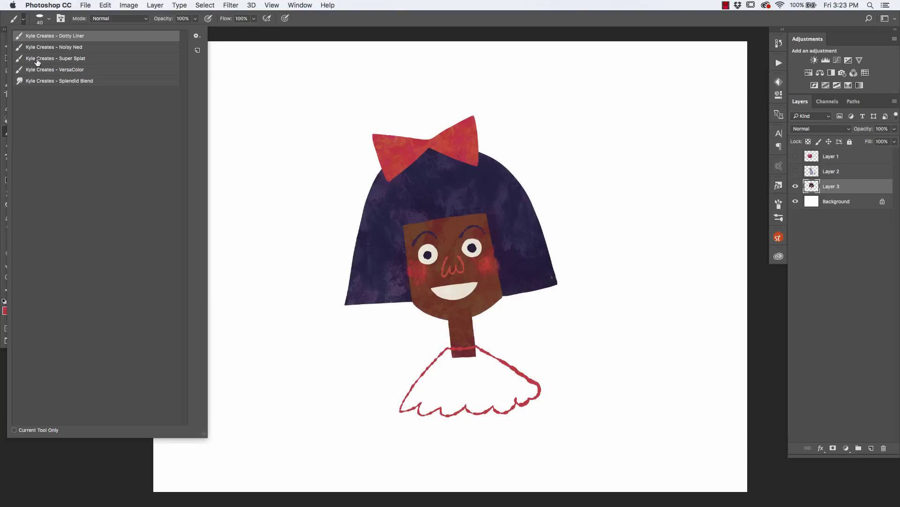
click(38, 61)
click(256, 197)
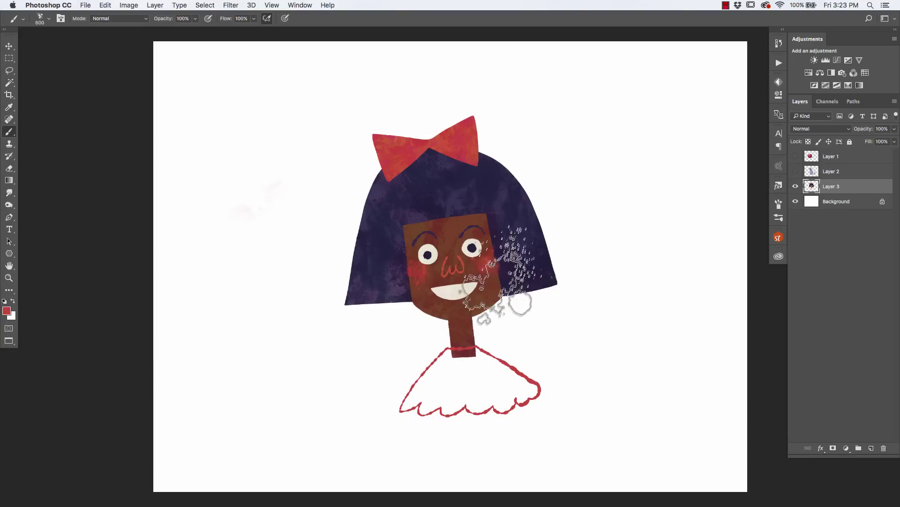
key(l)
mouse_move(449, 350)
mouse_down()
mouse_move(403, 411)
mouse_move(421, 403)
mouse_move(432, 414)
mouse_move(508, 412)
mouse_move(536, 397)
mouse_move(539, 388)
mouse_move(503, 360)
mouse_move(448, 349)
mouse_up()
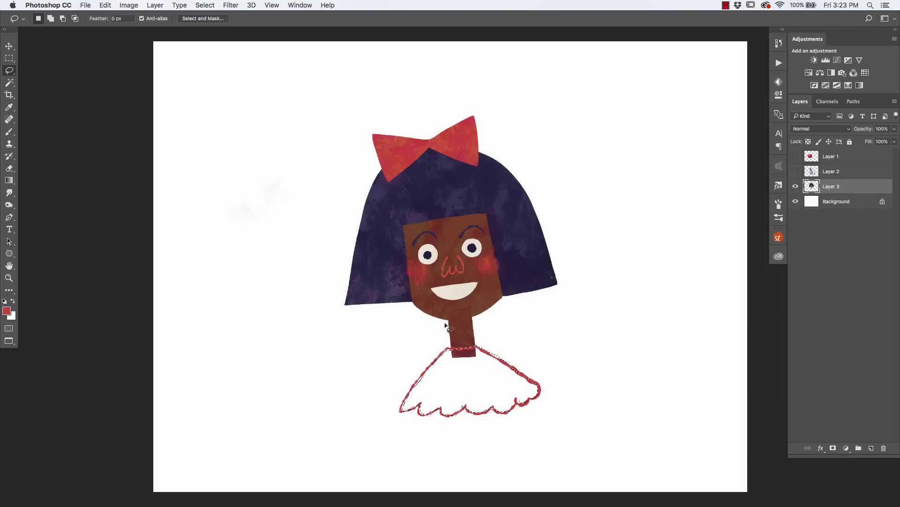
super+click(870, 448)
key(b)
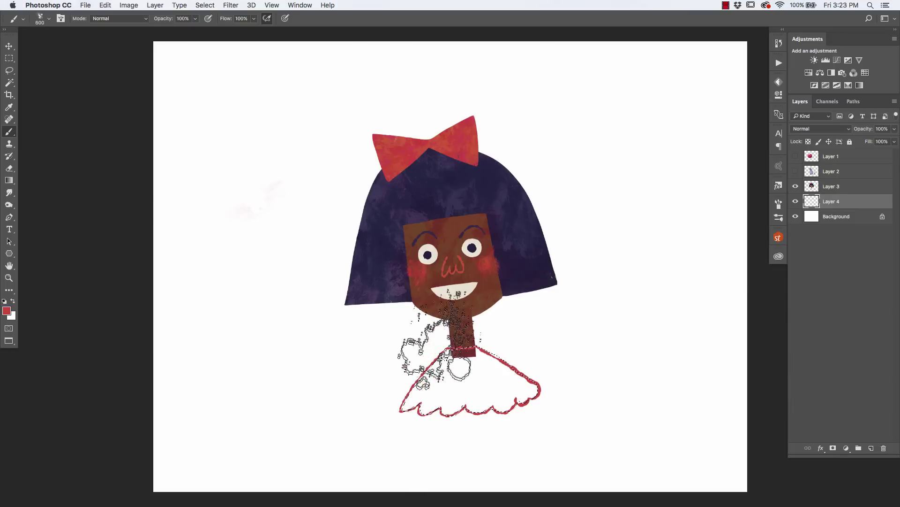
Step: Fill the selected dress with splattered red and dark navy paint, sampling the navy from the hair, and deselect
alt+click(498, 209)
mouse_move(422, 375)
mouse_down()
mouse_move(438, 385)
mouse_move(459, 349)
mouse_move(402, 361)
mouse_move(422, 345)
mouse_up()
alt+click(453, 254)
alt+click(520, 232)
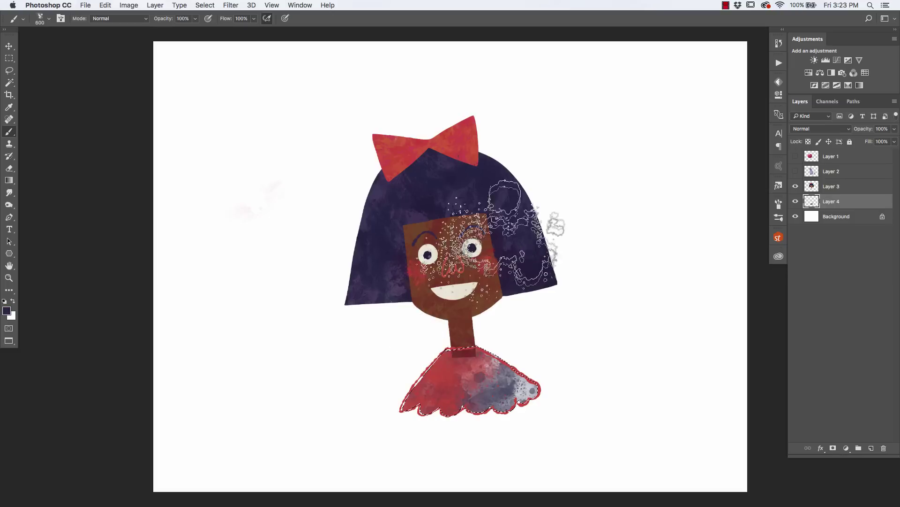
mouse_move(469, 370)
mouse_down()
mouse_move(372, 372)
mouse_move(413, 342)
mouse_move(287, 302)
mouse_up()
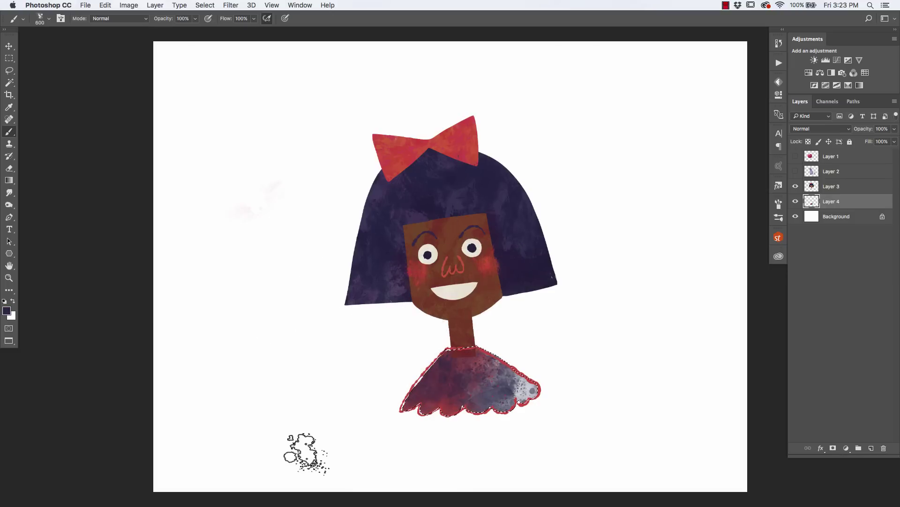
key(super+d)
Step: On Layer 3, lasso the end of the neck that overlaps the dress collar, delete it, and deselect
click(803, 186)
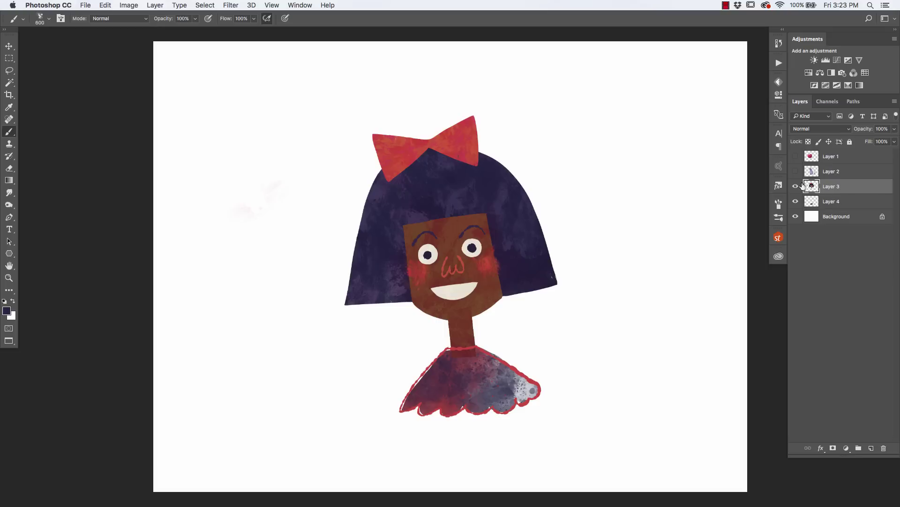
key(l)
mouse_move(464, 352)
mouse_down()
mouse_move(448, 355)
mouse_move(481, 349)
mouse_up()
key(super+d)
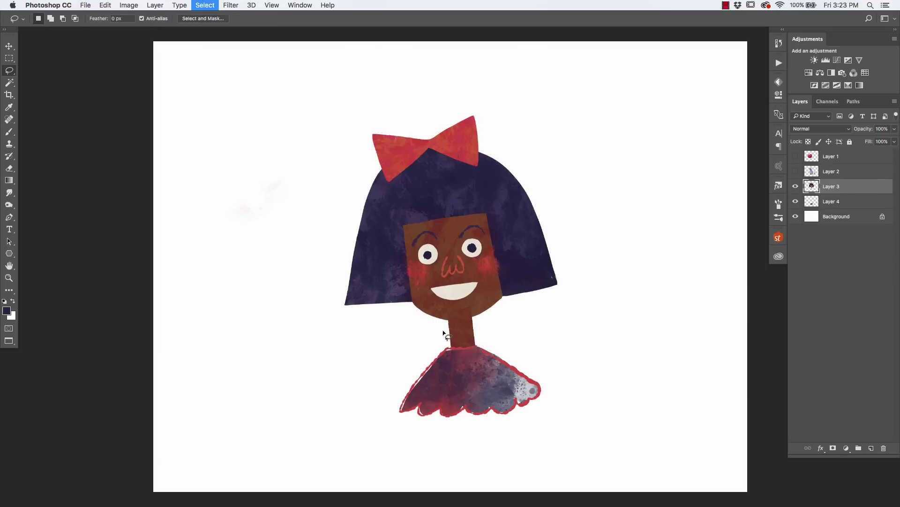
Step: On a new layer above Layer 3, outline the hair, jaw and neck in the bow's sampled red with the Dotty Liner brush
key(b)
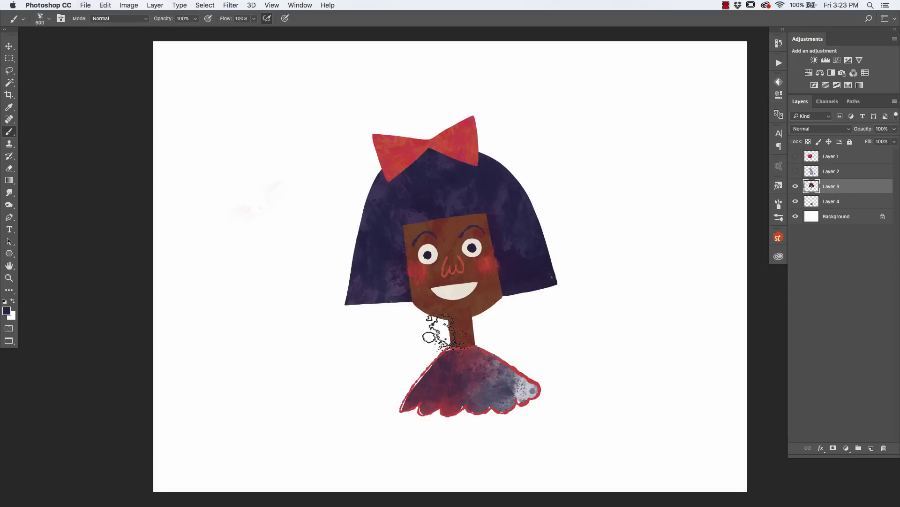
alt+click(392, 151)
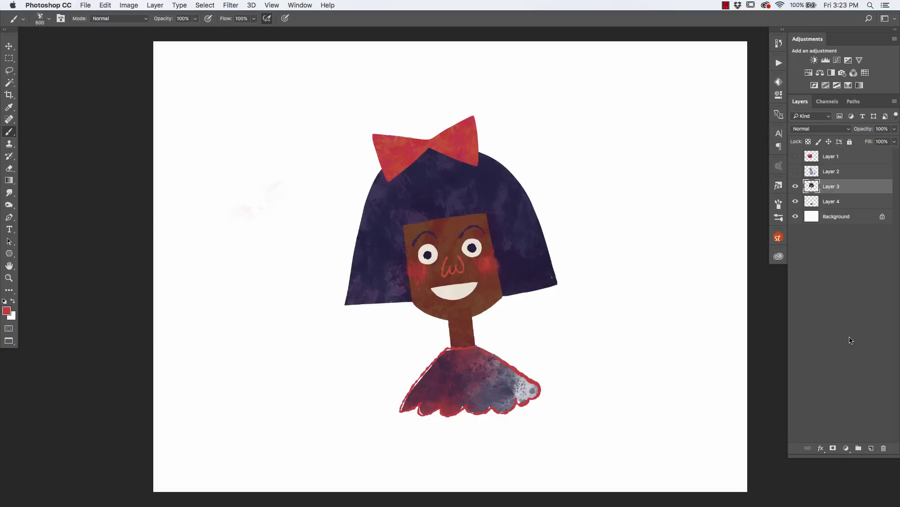
click(871, 448)
click(16, 21)
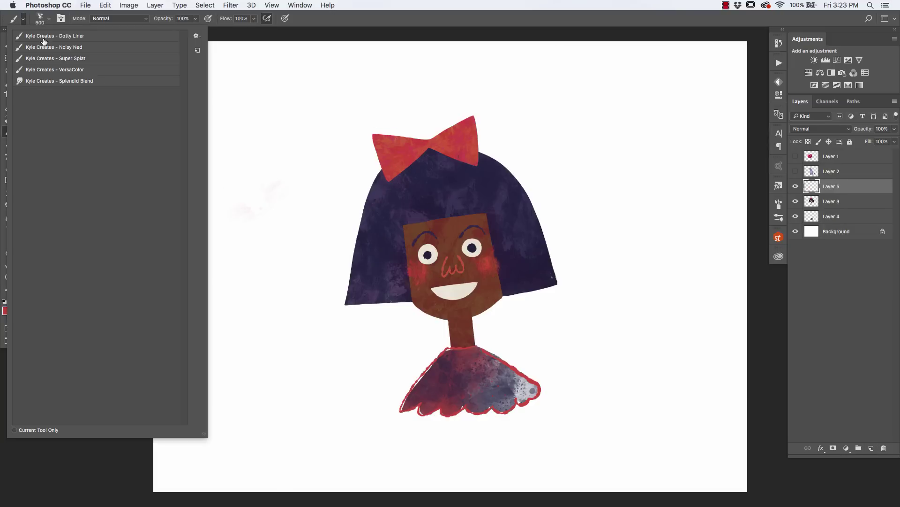
click(55, 36)
key(Return)
mouse_move(381, 172)
mouse_down()
mouse_move(350, 304)
mouse_move(431, 298)
mouse_move(414, 302)
mouse_move(444, 317)
mouse_move(451, 340)
mouse_up()
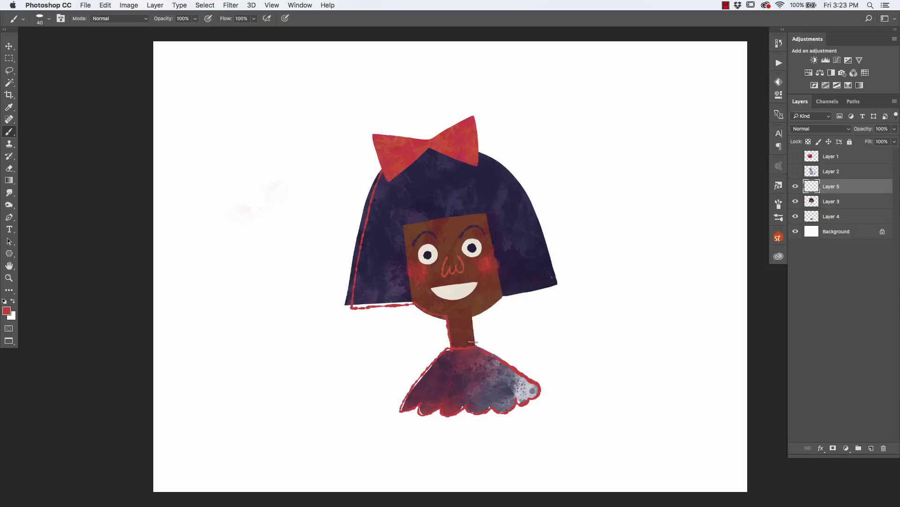
mouse_move(496, 295)
mouse_down()
mouse_move(537, 285)
mouse_move(552, 267)
mouse_move(526, 203)
mouse_move(480, 153)
mouse_up()
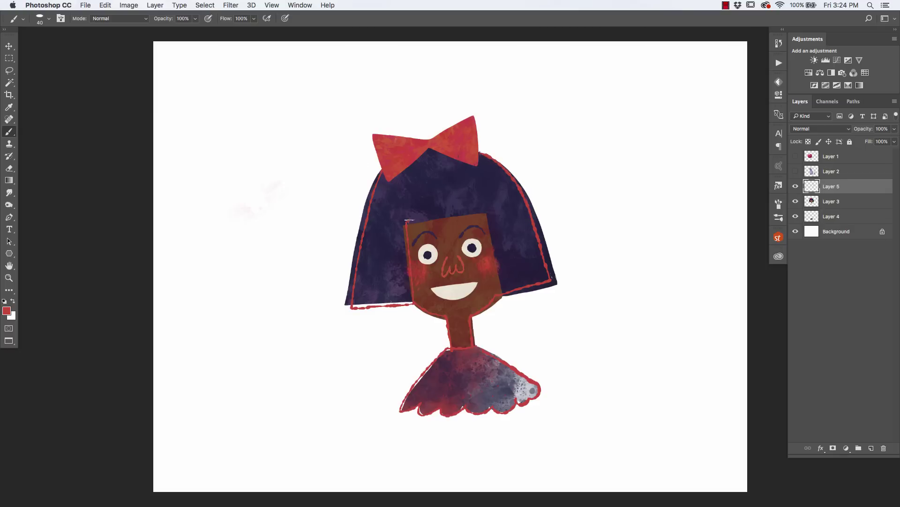
Step: Draw a jagged fringe line across the forehead, line the sides of the face, and add vertical strand lines to both sides of the hair
mouse_move(409, 220)
mouse_down()
mouse_move(489, 209)
mouse_move(506, 295)
mouse_up()
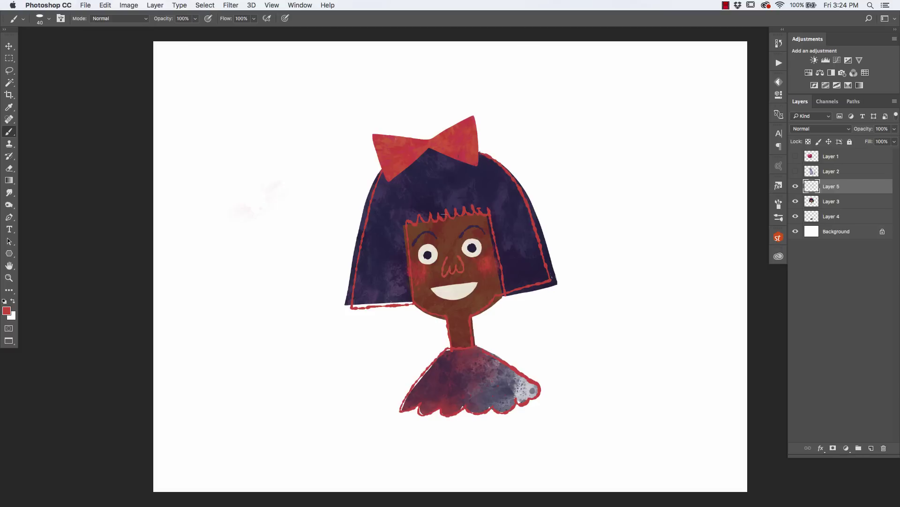
mouse_move(500, 210)
mouse_down()
mouse_move(514, 265)
mouse_move(520, 248)
mouse_move(519, 288)
mouse_up()
drag(515, 213, 524, 274)
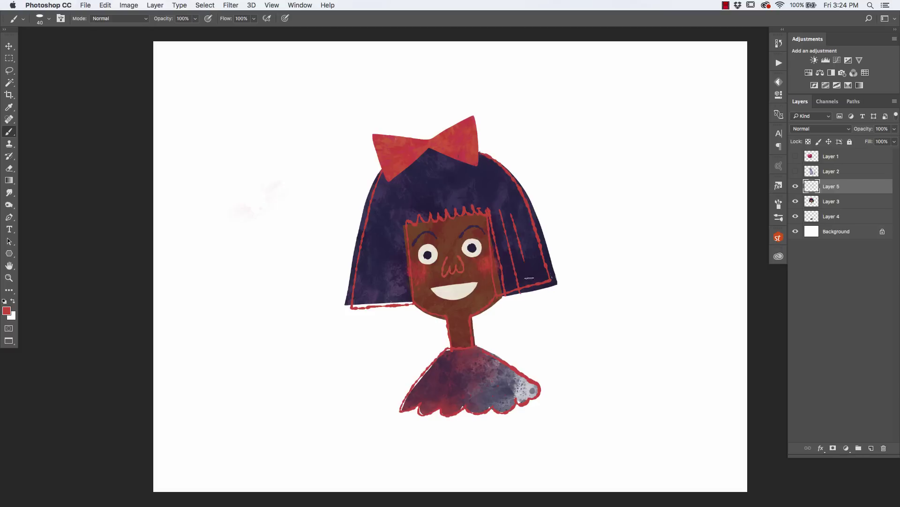
mouse_move(402, 224)
mouse_down()
mouse_move(398, 300)
mouse_move(386, 303)
mouse_up()
drag(379, 239, 373, 295)
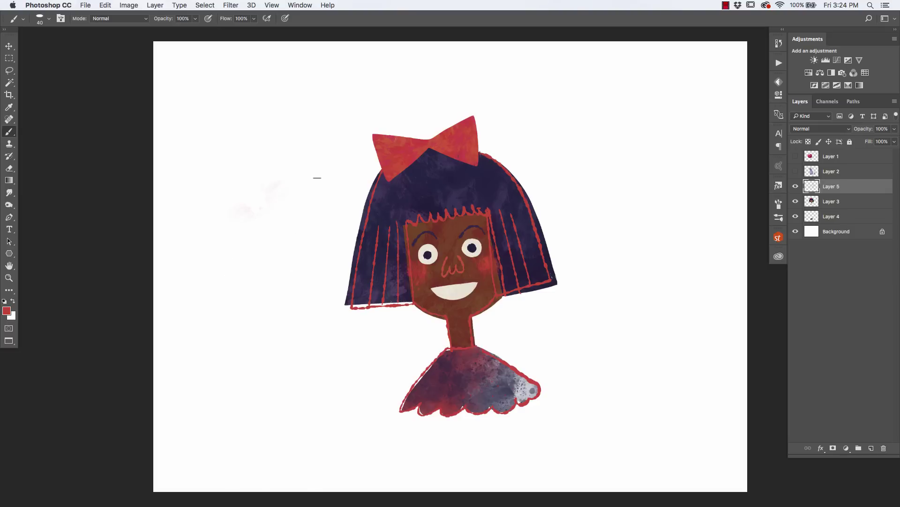
click(24, 20)
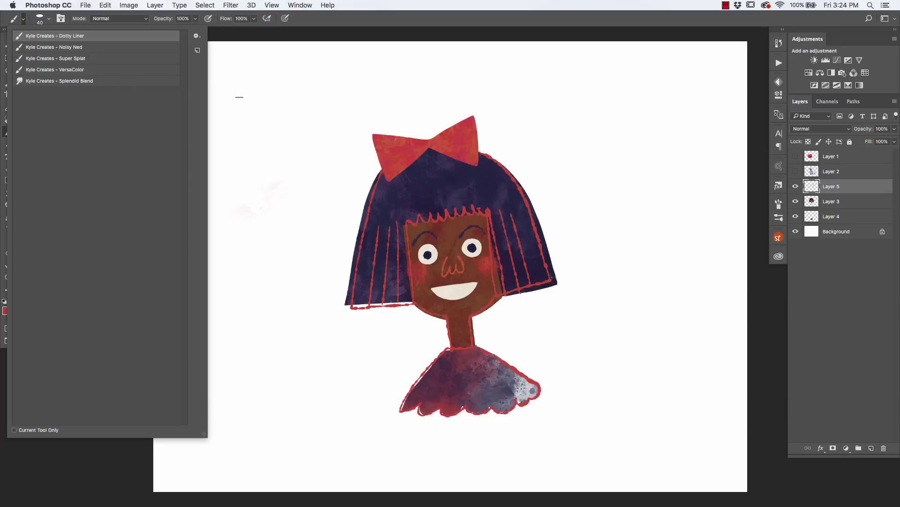
click(241, 97)
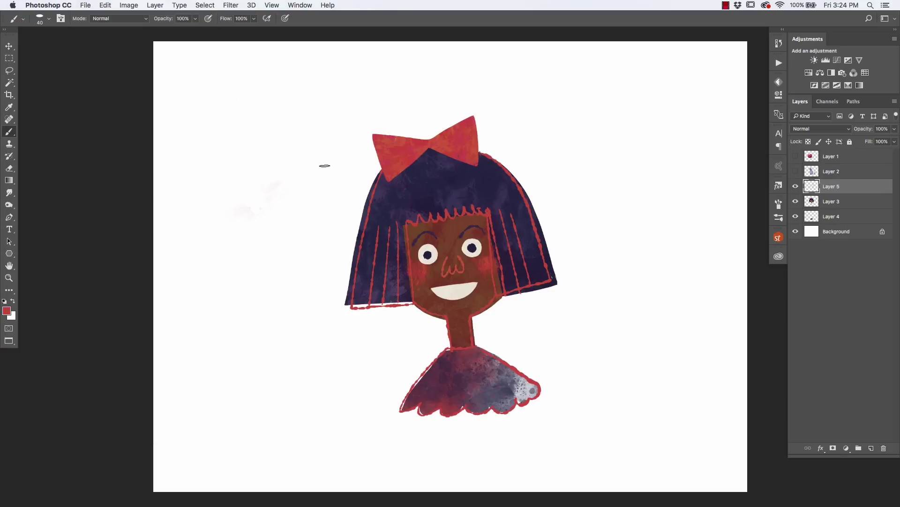
click(22, 20)
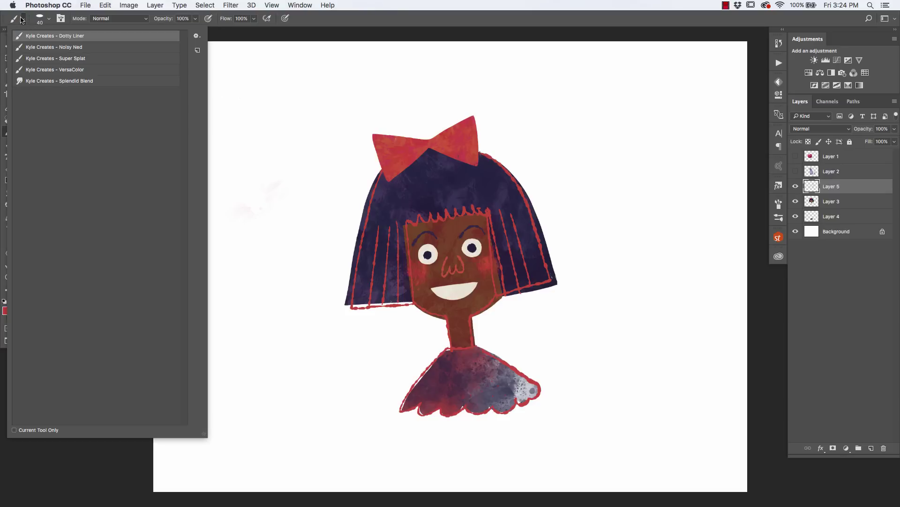
click(22, 22)
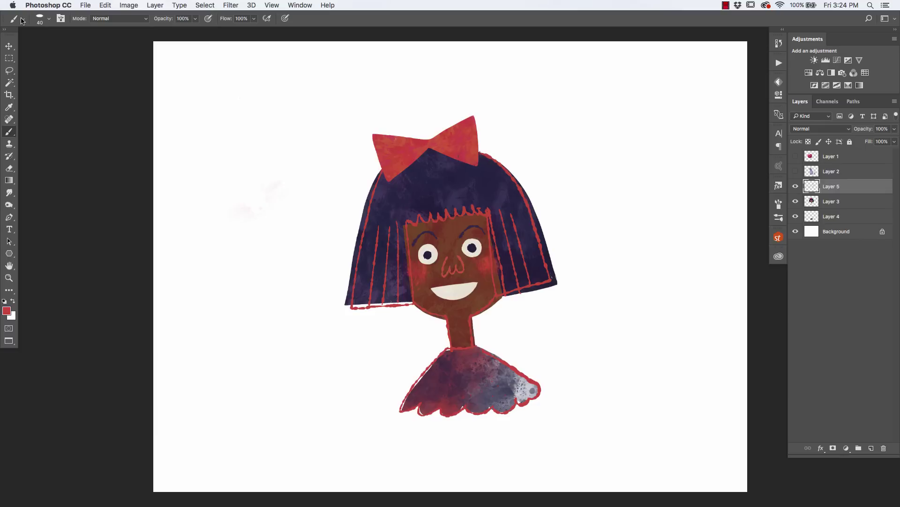
Step: Choose the Kyle Creates - Splendid Blend smudge preset and merge Layers 5, 3 and 4 into one layer
click(22, 20)
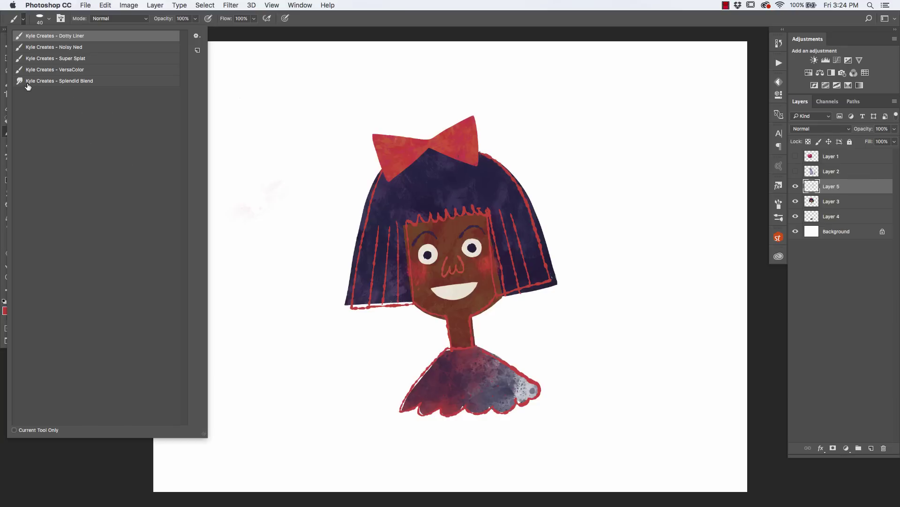
drag(20, 85, 46, 83)
click(43, 83)
click(267, 184)
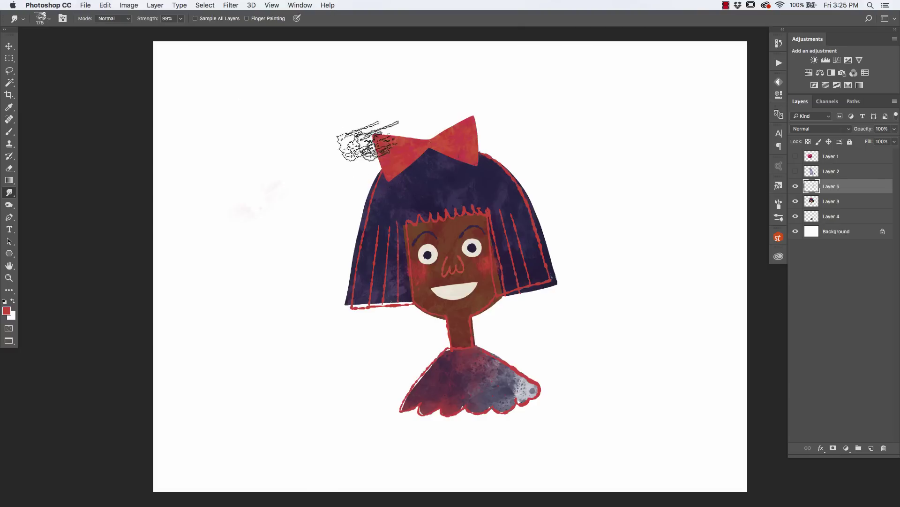
shift+click(812, 216)
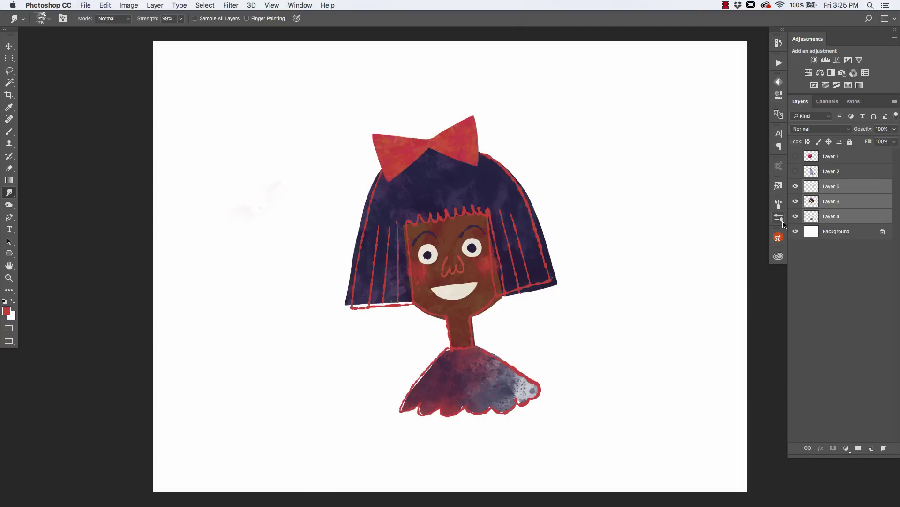
key(super+e)
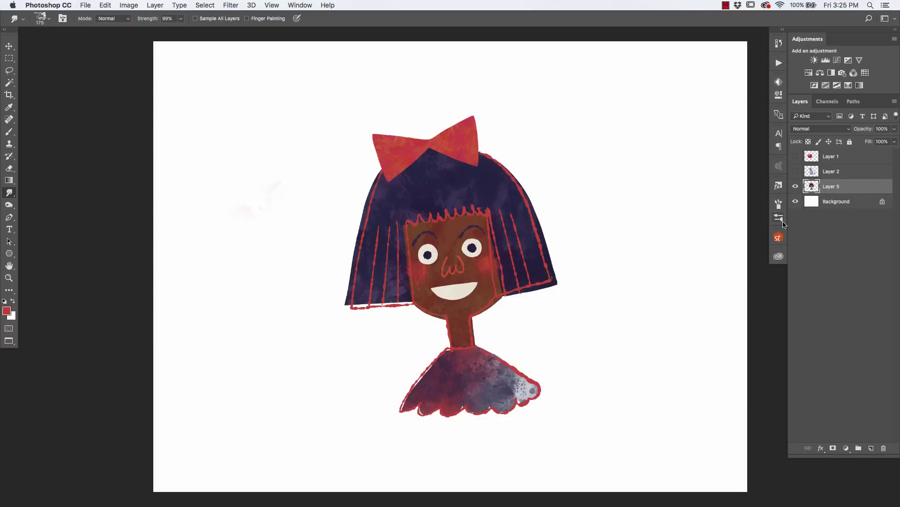
Step: Smudge the outer edge and lower end of the hair beside the girl's face with Splendid Blend, pulling its color into the white
key(b)
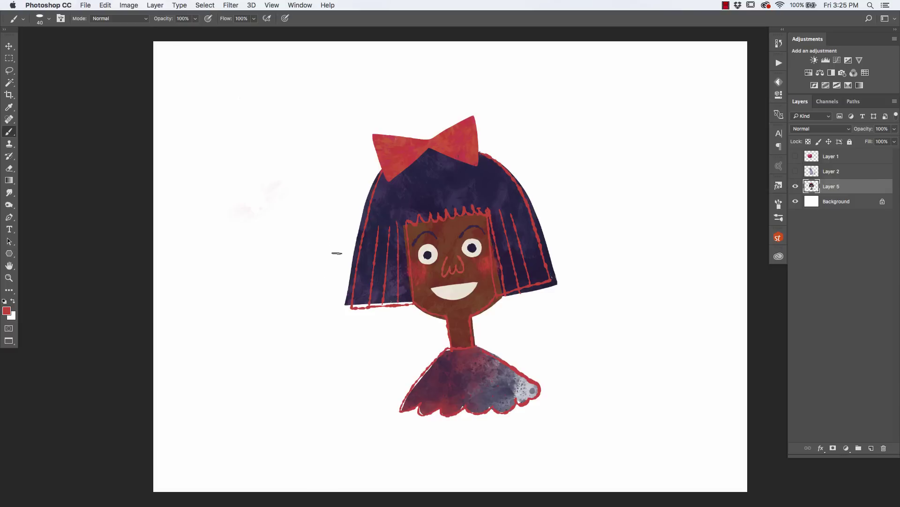
key(r)
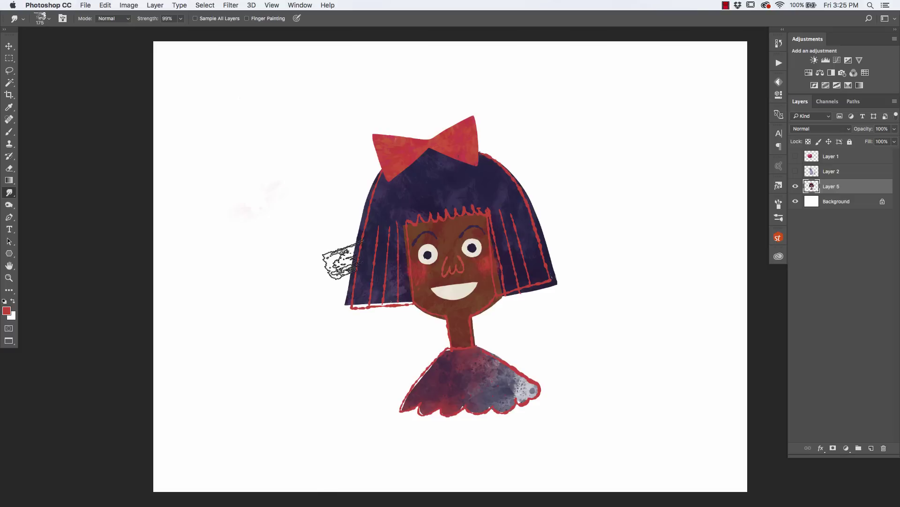
drag(369, 220, 354, 204)
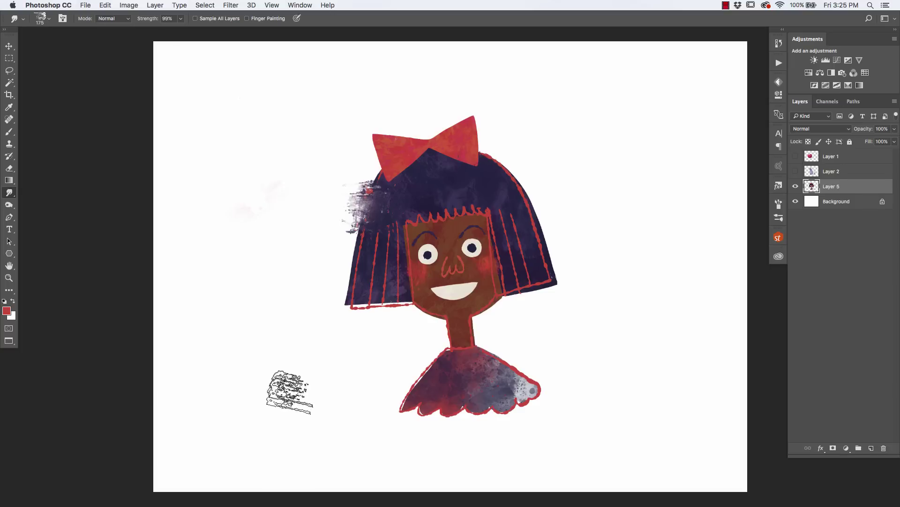
drag(357, 218, 335, 251)
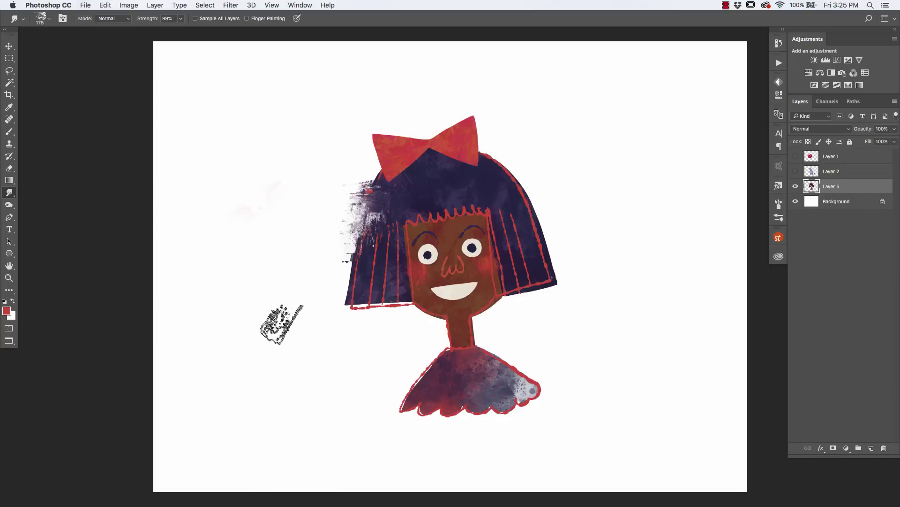
mouse_move(366, 295)
mouse_down()
mouse_move(348, 319)
mouse_move(352, 290)
mouse_move(329, 296)
mouse_move(366, 319)
mouse_move(382, 292)
mouse_move(364, 247)
mouse_move(375, 246)
mouse_move(369, 270)
mouse_move(347, 255)
mouse_move(350, 237)
mouse_move(319, 256)
mouse_move(336, 317)
mouse_move(378, 258)
mouse_move(335, 323)
mouse_move(387, 339)
mouse_move(406, 295)
mouse_move(373, 348)
mouse_move(402, 319)
mouse_move(392, 308)
mouse_move(380, 338)
mouse_move(410, 305)
mouse_move(425, 347)
mouse_up()
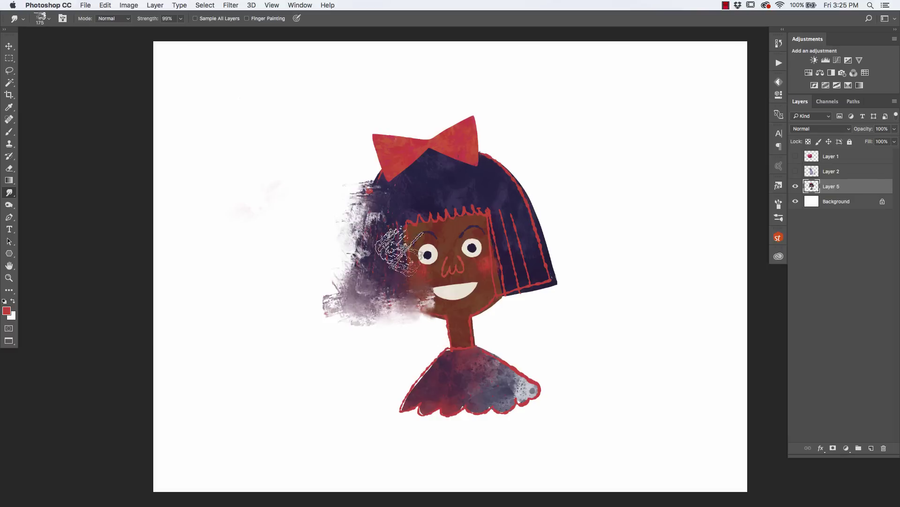
mouse_move(333, 214)
mouse_down()
mouse_move(373, 221)
mouse_move(348, 209)
mouse_move(373, 228)
mouse_move(365, 267)
mouse_move(354, 272)
mouse_move(369, 255)
mouse_move(348, 274)
mouse_move(308, 274)
mouse_move(305, 309)
mouse_move(343, 333)
mouse_move(334, 285)
mouse_move(347, 333)
mouse_up()
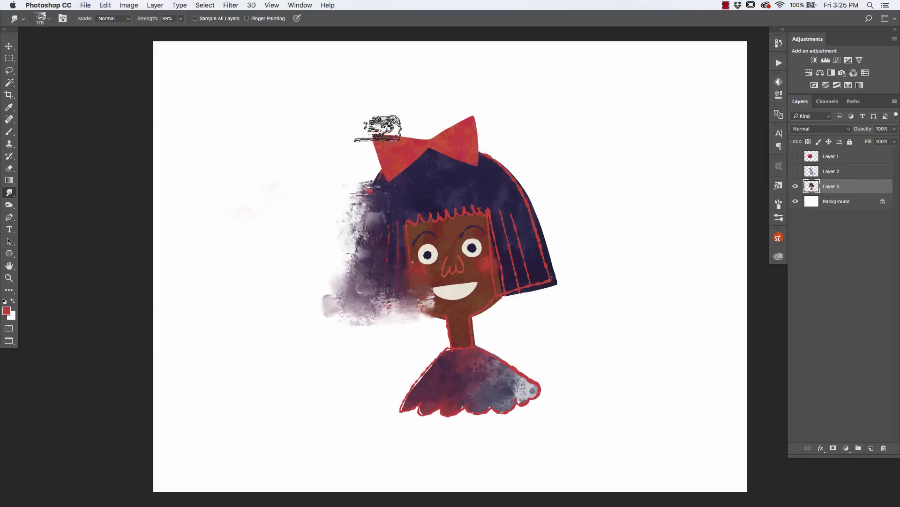
Step: Smudge the bow's outer loop and the upper hair beside it into the white, and smudge the dress's lower corner with Splendid Blend
mouse_move(516, 147)
mouse_down()
mouse_move(454, 136)
mouse_move(381, 178)
mouse_move(461, 160)
mouse_move(466, 136)
mouse_move(499, 120)
mouse_move(513, 162)
mouse_move(491, 141)
mouse_move(515, 181)
mouse_move(526, 148)
mouse_move(525, 178)
mouse_move(522, 120)
mouse_move(506, 103)
mouse_move(500, 136)
mouse_move(505, 122)
mouse_move(426, 113)
mouse_move(414, 131)
mouse_move(474, 141)
mouse_move(470, 117)
mouse_move(448, 96)
mouse_up()
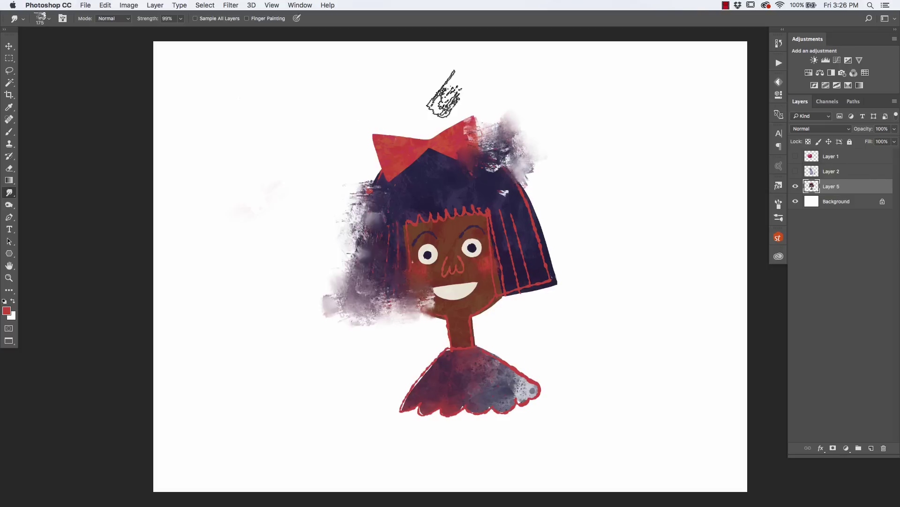
mouse_move(413, 389)
mouse_down()
mouse_move(395, 417)
mouse_move(400, 371)
mouse_move(423, 363)
mouse_move(437, 399)
mouse_move(420, 359)
mouse_move(391, 369)
mouse_move(446, 385)
mouse_move(456, 370)
mouse_move(414, 354)
mouse_move(428, 336)
mouse_move(440, 362)
mouse_move(414, 350)
mouse_move(435, 398)
mouse_up()
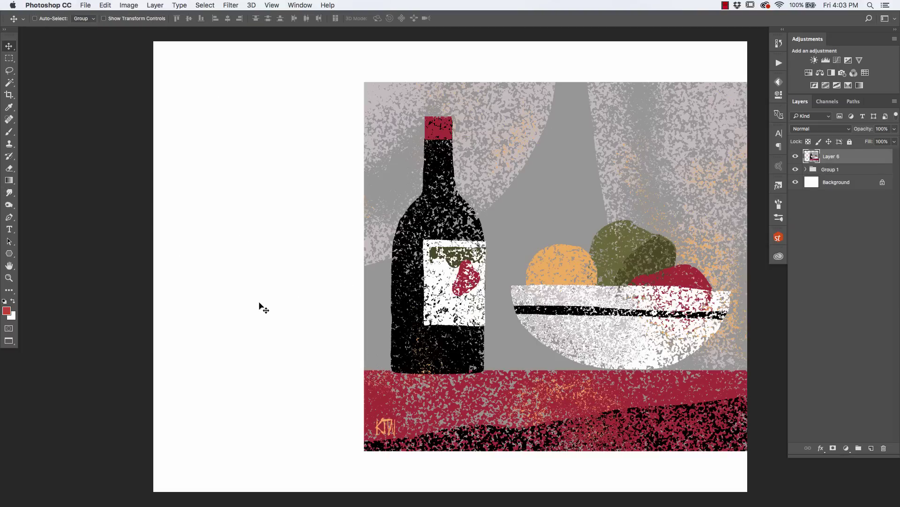
Step: Draw a bowl-shaped freehand selection in the white area beside the still life and choose the Kyle Creates - Noisy Ned brush
click(23, 18)
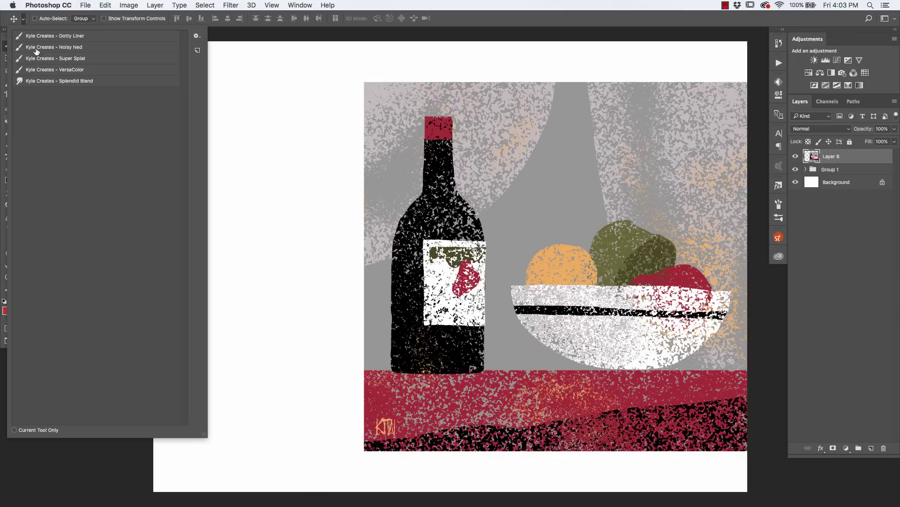
click(291, 226)
key(l)
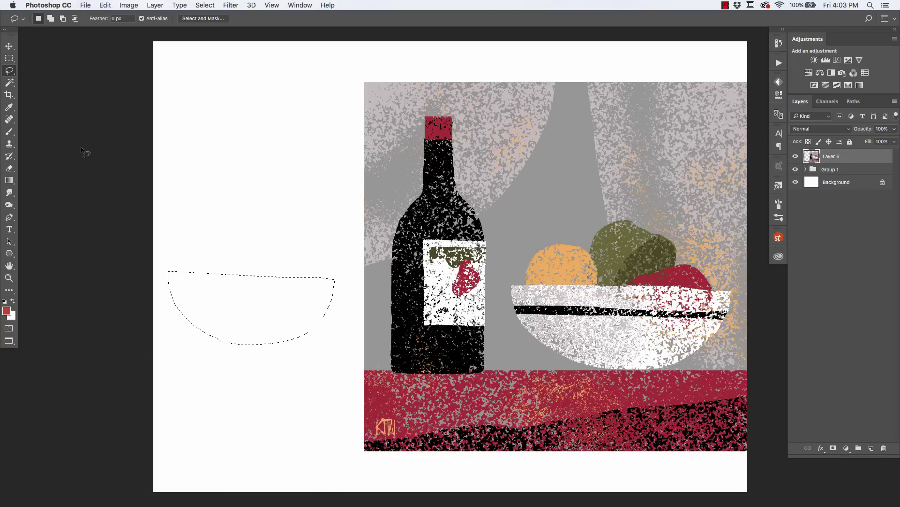
click(21, 19)
click(33, 47)
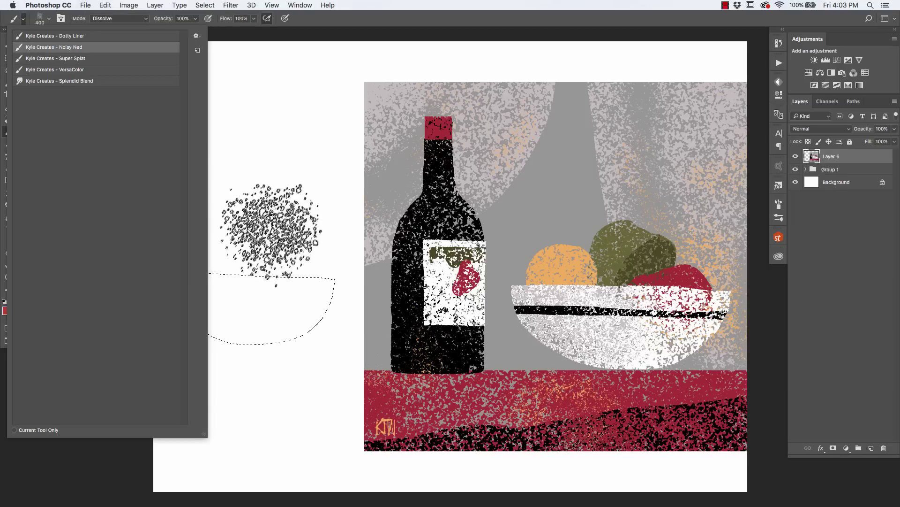
click(269, 220)
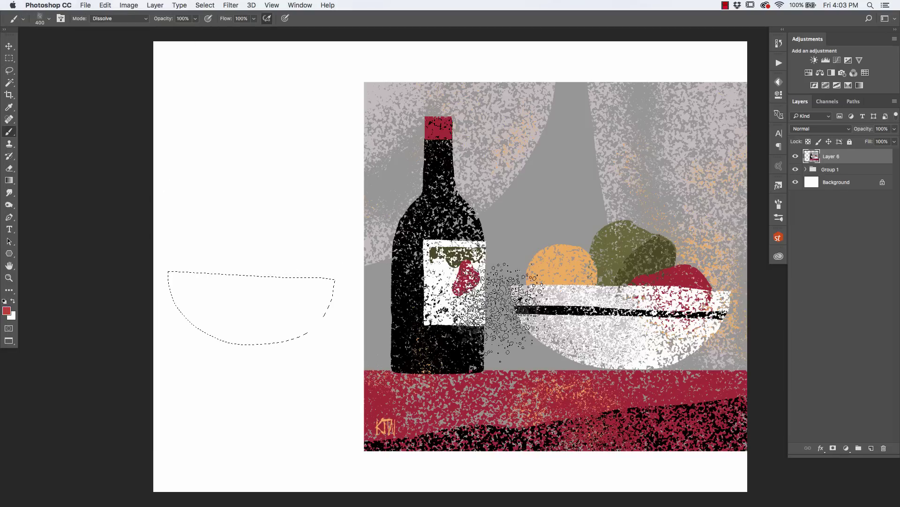
Step: Fill the bowl selection with gray sampled from the still life's background and shade one side of it in black
alt+click(583, 218)
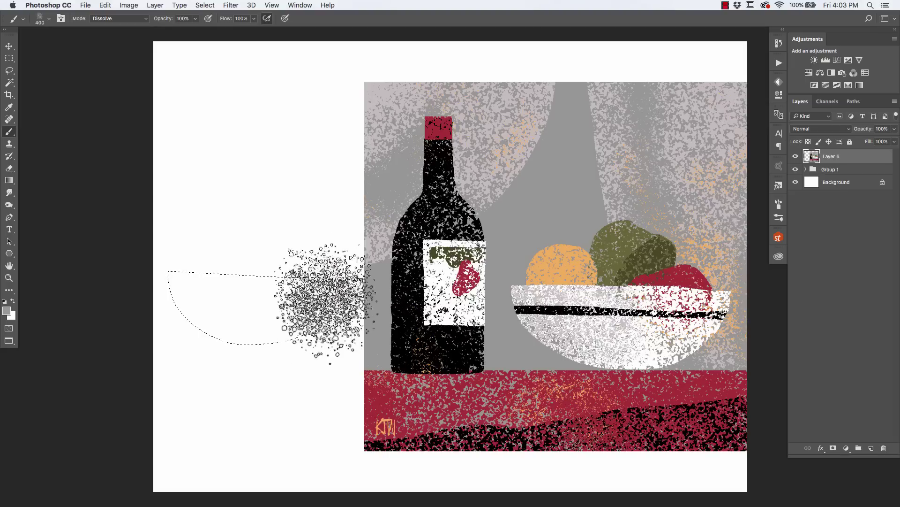
mouse_move(322, 263)
mouse_down()
mouse_move(281, 300)
mouse_move(197, 287)
mouse_up()
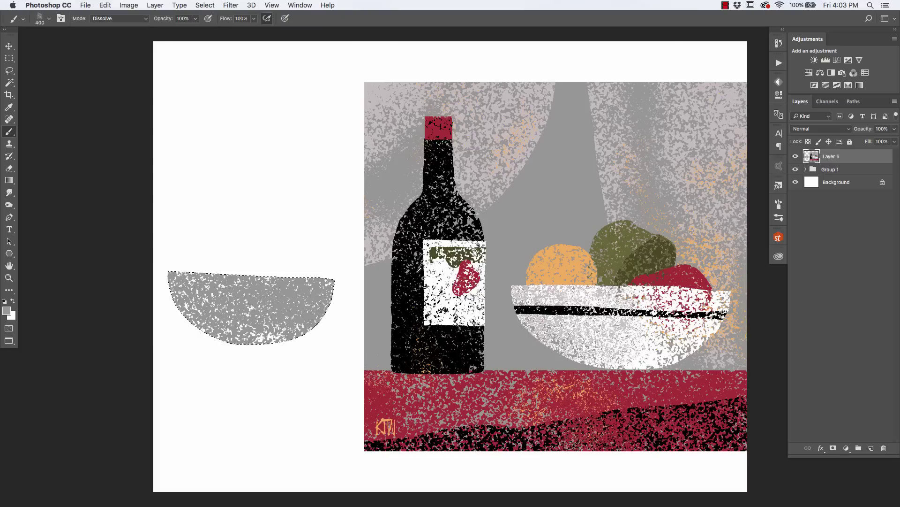
key(d)
mouse_move(197, 315)
mouse_down()
mouse_move(236, 292)
mouse_move(182, 292)
mouse_move(227, 302)
mouse_move(262, 353)
mouse_move(208, 330)
mouse_move(236, 320)
mouse_move(176, 293)
mouse_up()
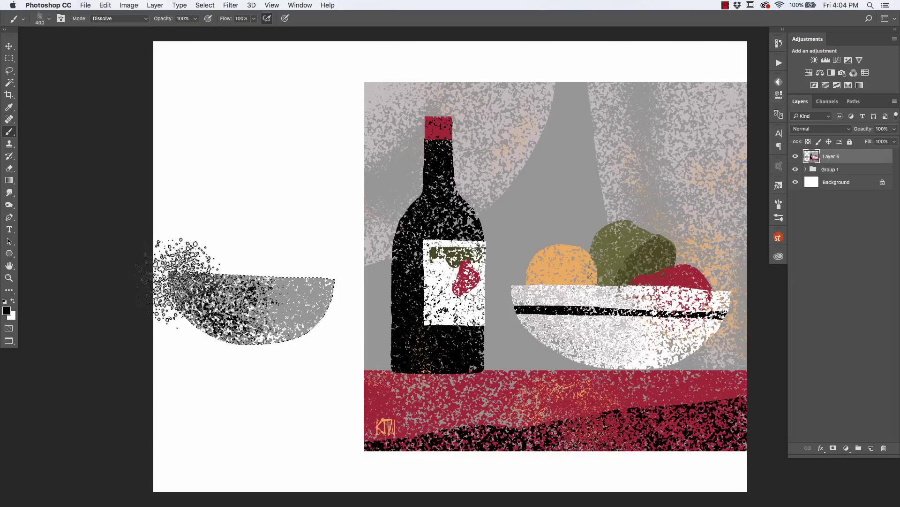
Step: On a new layer between Layer 6 and Group 1, select a rounded fruit above the bowl and fill it with the still life's sampled orange
click(809, 167)
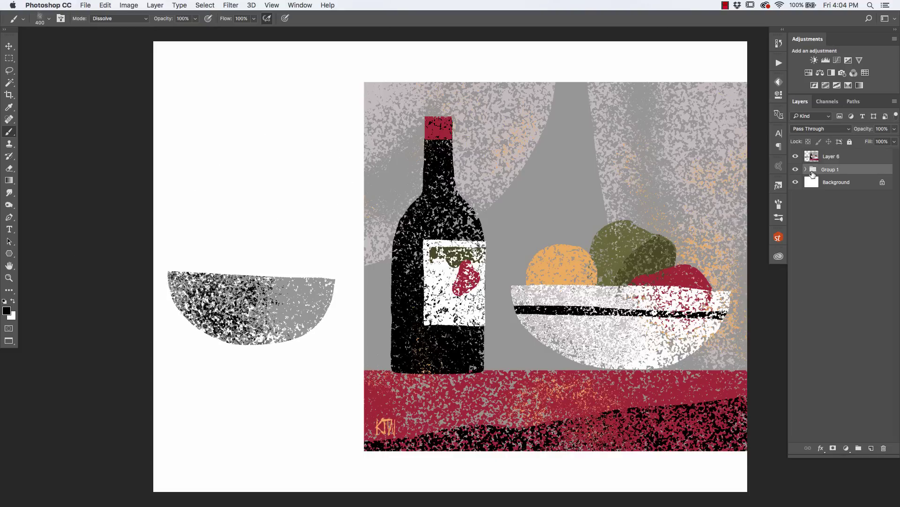
click(870, 448)
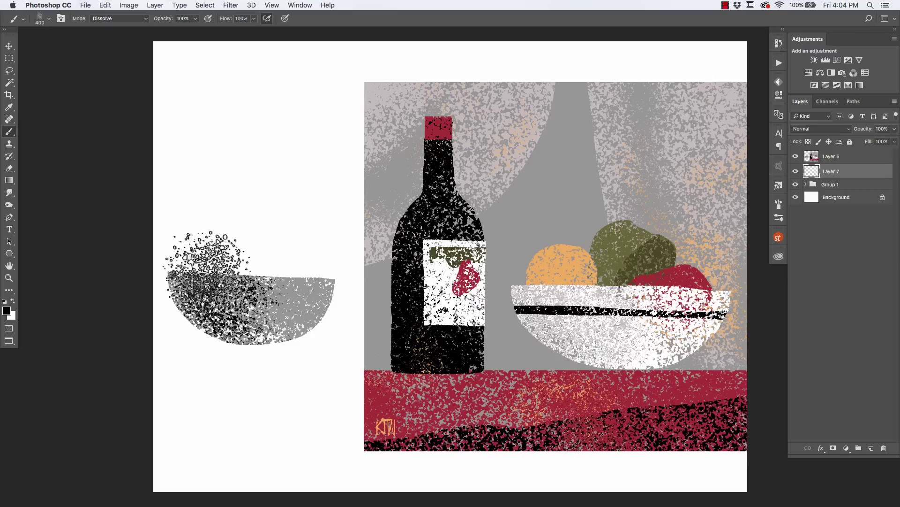
key(l)
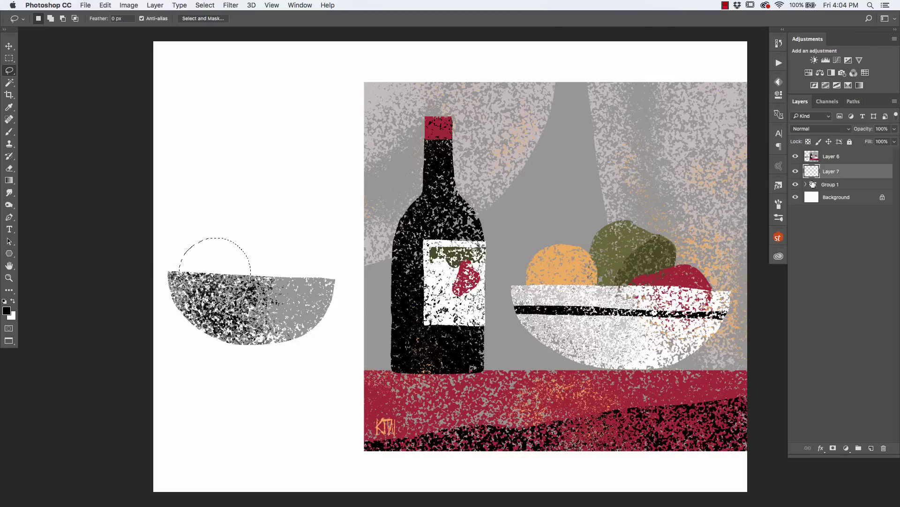
key(b)
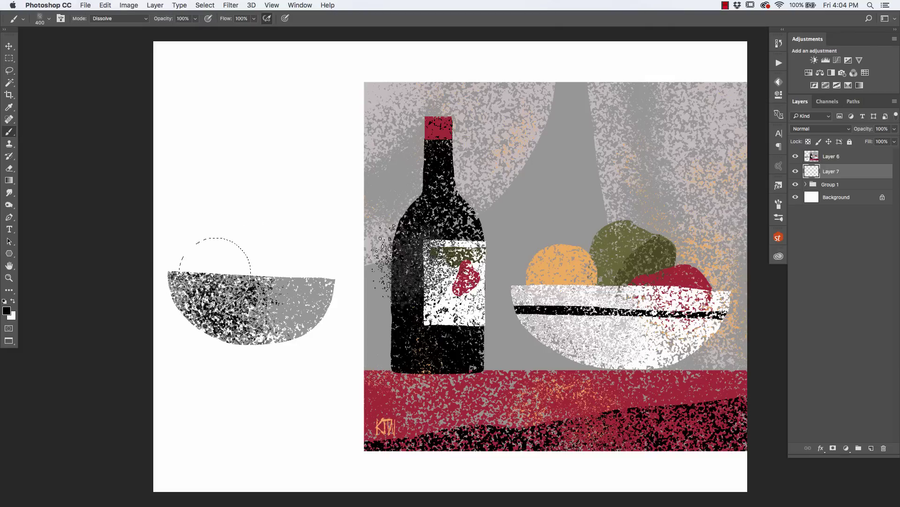
alt+click(557, 275)
drag(248, 256, 213, 255)
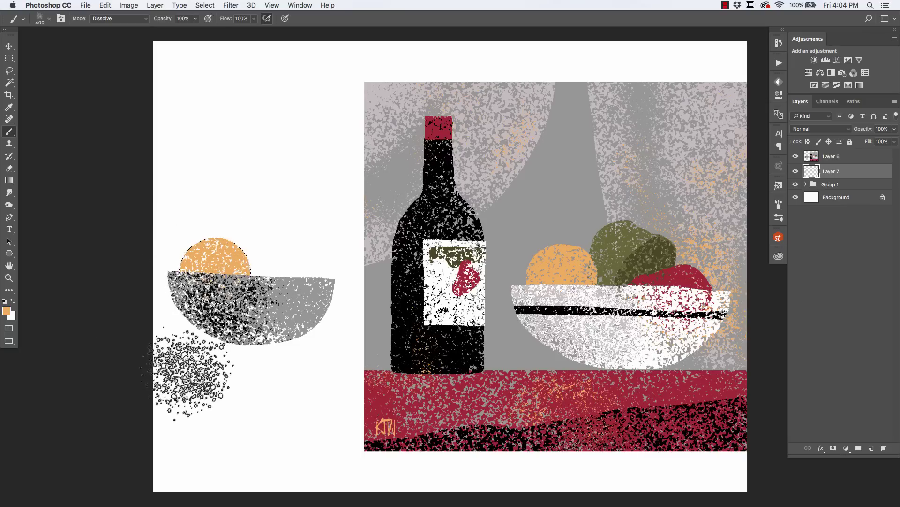
key(ctrl+d)
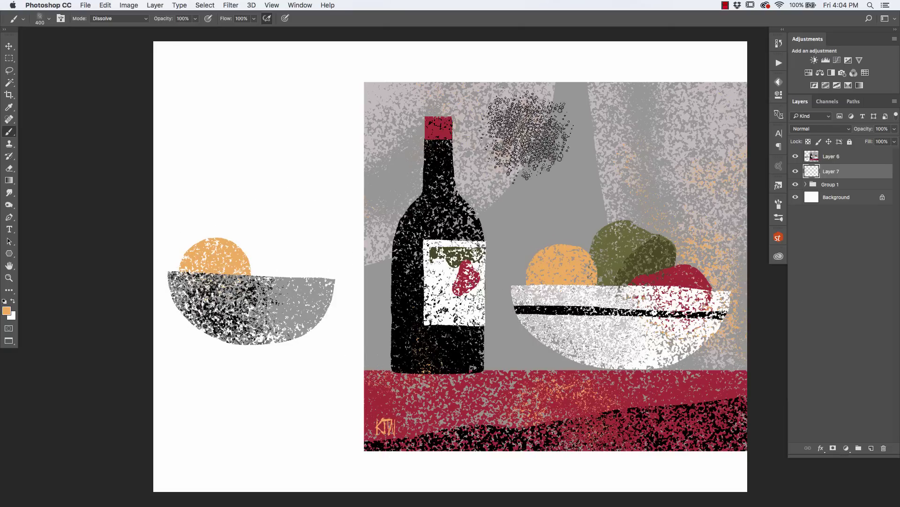
Step: Sample the light gray from the still life's curtain and make Layer 6 the active layer
alt+click(490, 136)
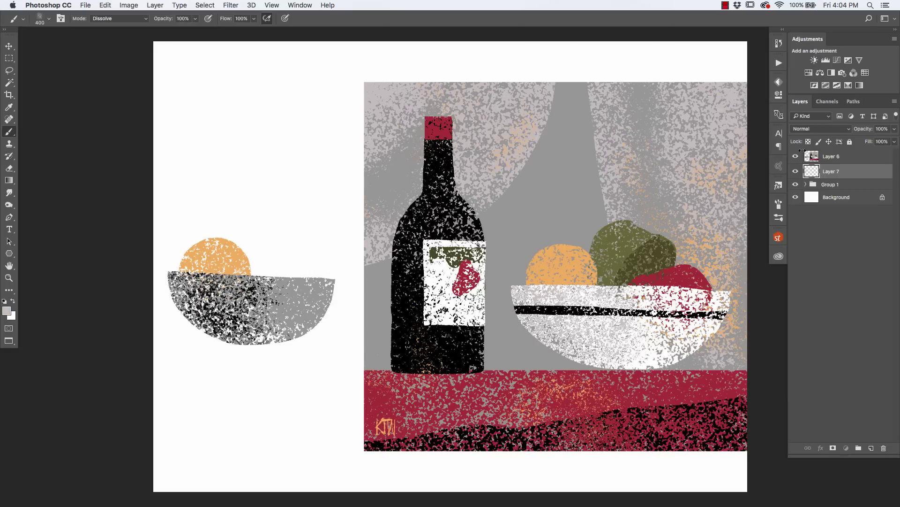
click(830, 157)
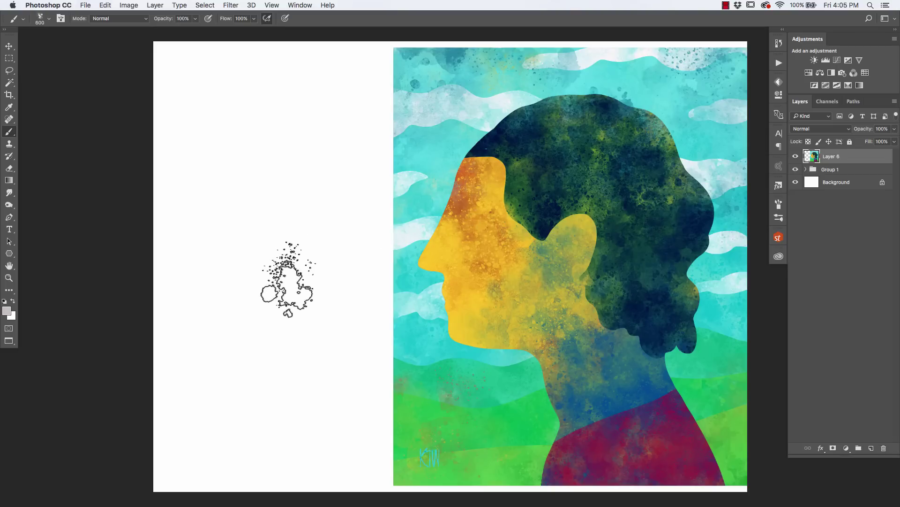
Step: Draw a head-and-neck profile selection beside the portrait and splatter it with orange sampled from the portrait's forehead
key(l)
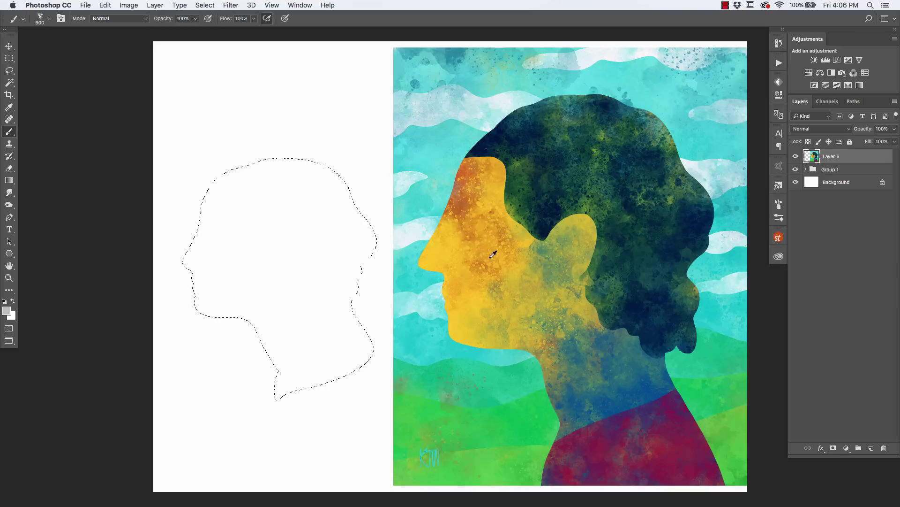
alt+click(466, 175)
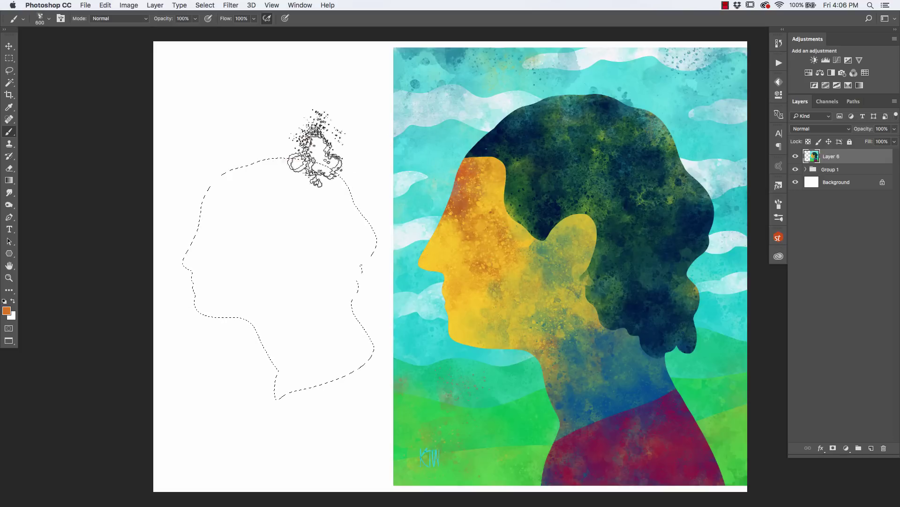
mouse_move(301, 156)
mouse_down()
mouse_move(281, 172)
mouse_move(225, 186)
mouse_move(162, 261)
mouse_up()
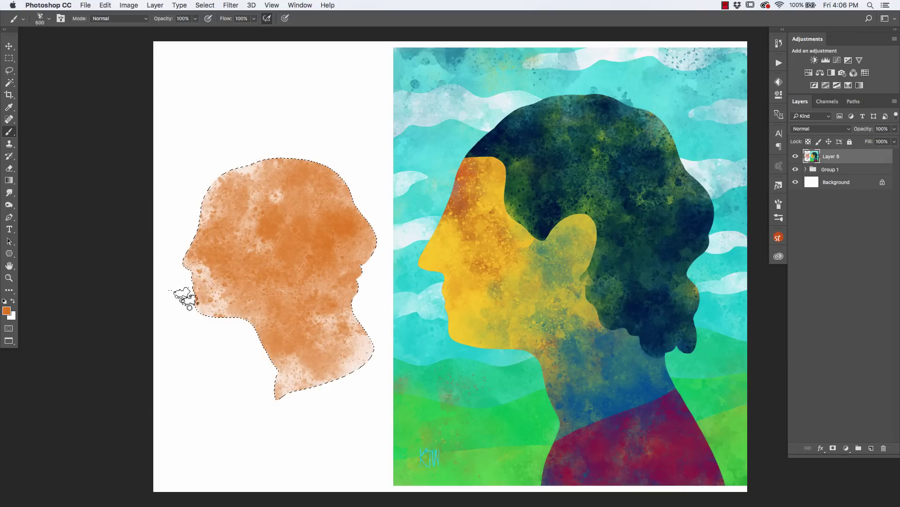
Step: Change the foreground color to a deeper red-orange and paint it over the selected head and neck
click(5, 312)
drag(221, 202, 221, 210)
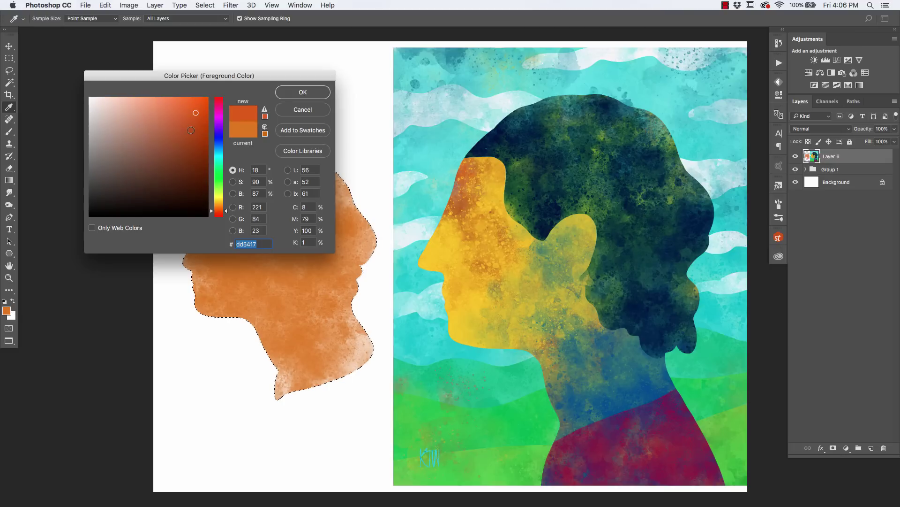
click(294, 91)
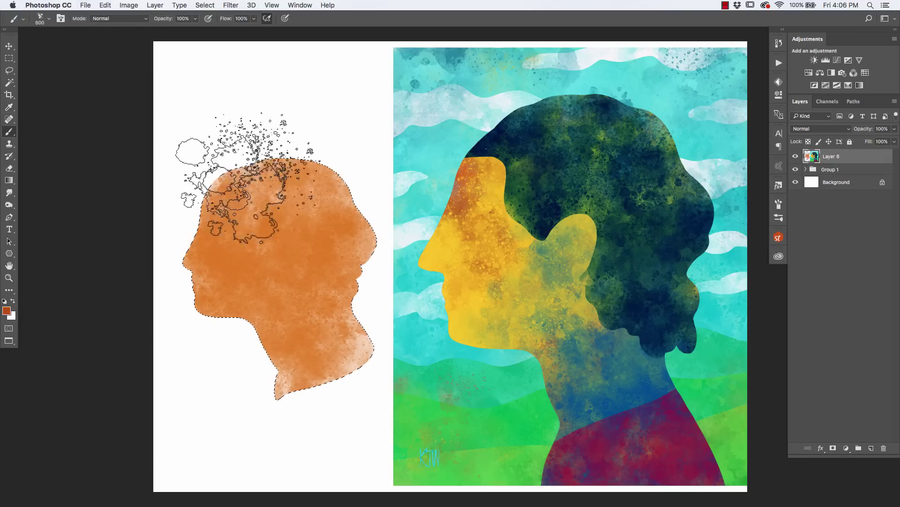
mouse_move(263, 212)
mouse_down()
mouse_move(274, 299)
mouse_move(294, 315)
mouse_move(272, 205)
mouse_move(323, 338)
mouse_up()
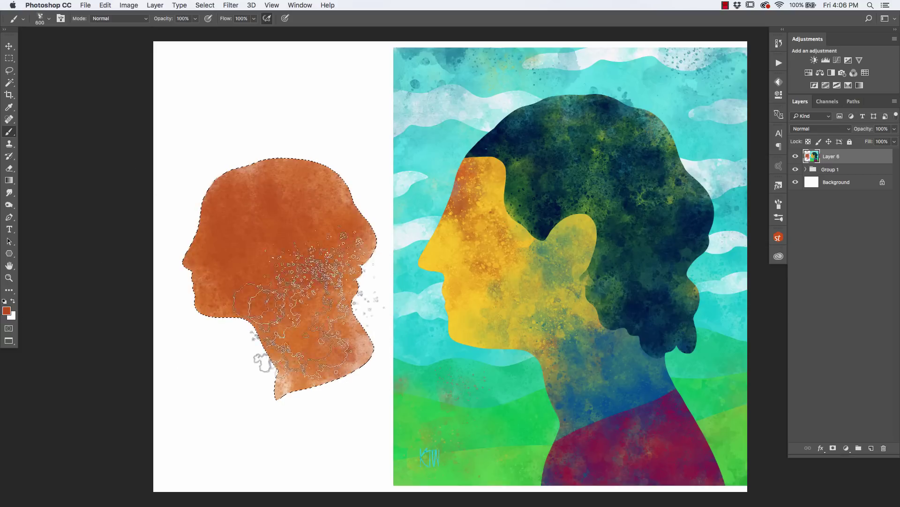
Step: Change the foreground color to a mustard yellow and splatter it over the face and cheek of the profile
click(7, 311)
drag(216, 195, 216, 200)
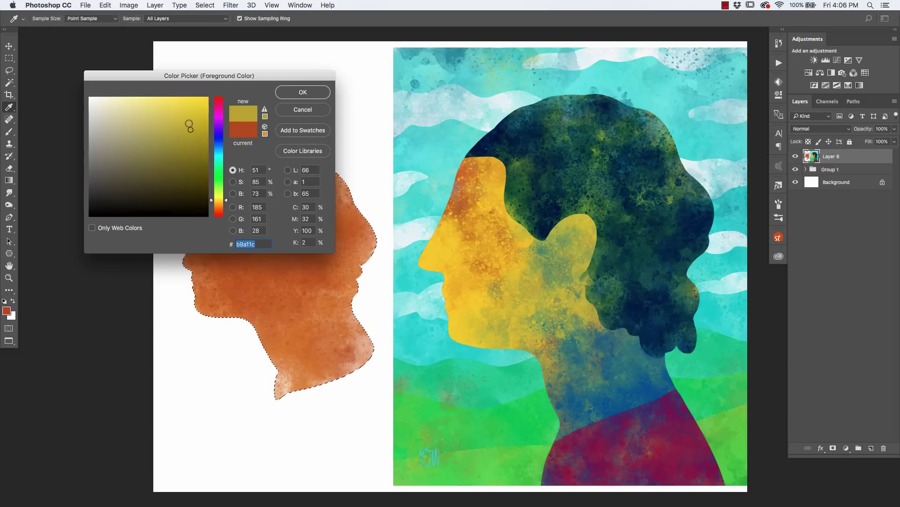
click(282, 96)
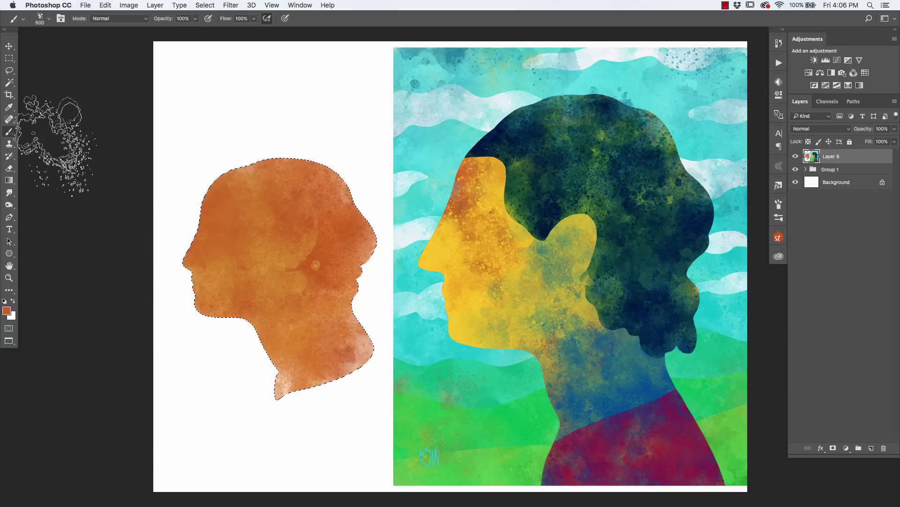
Step: Set the brush blend mode to Multiply and darken the profile's face with red-orange splatter
click(101, 19)
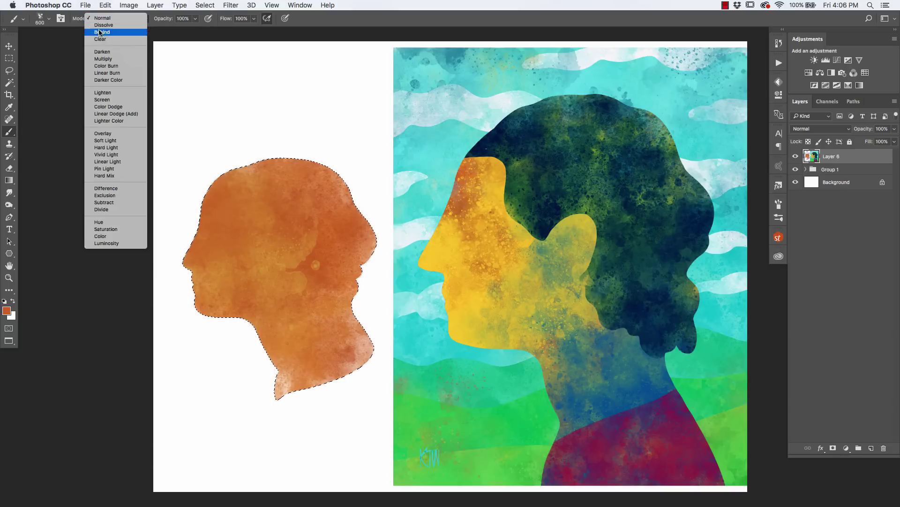
click(100, 59)
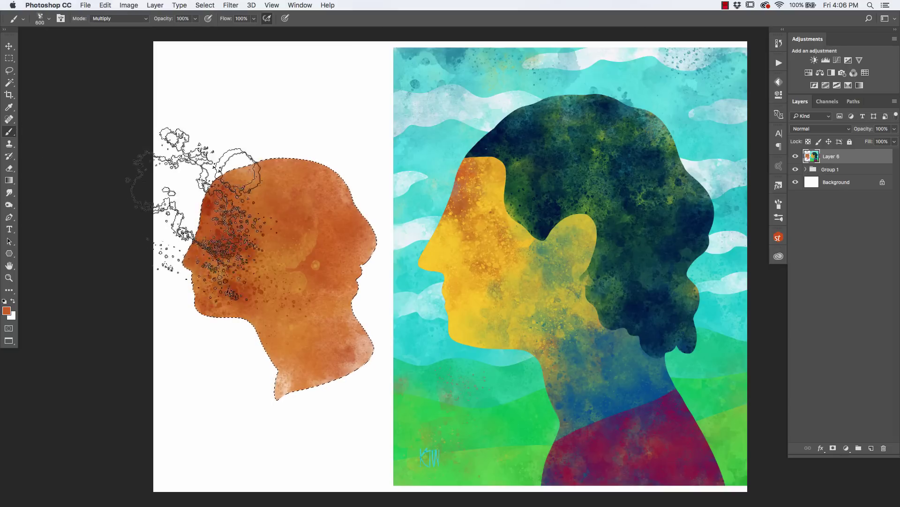
click(213, 276)
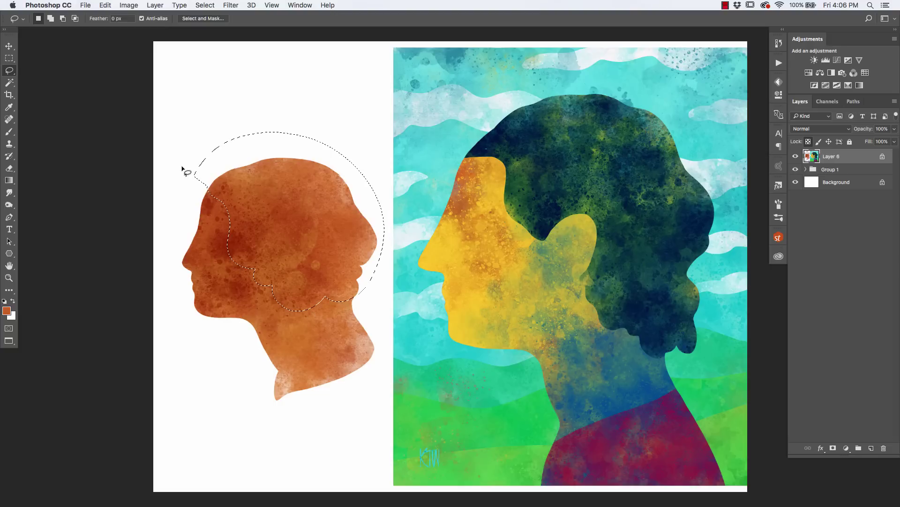
Step: Paint the selected hair area of the profile with dark teal sampled from the portrait's hair
key(b)
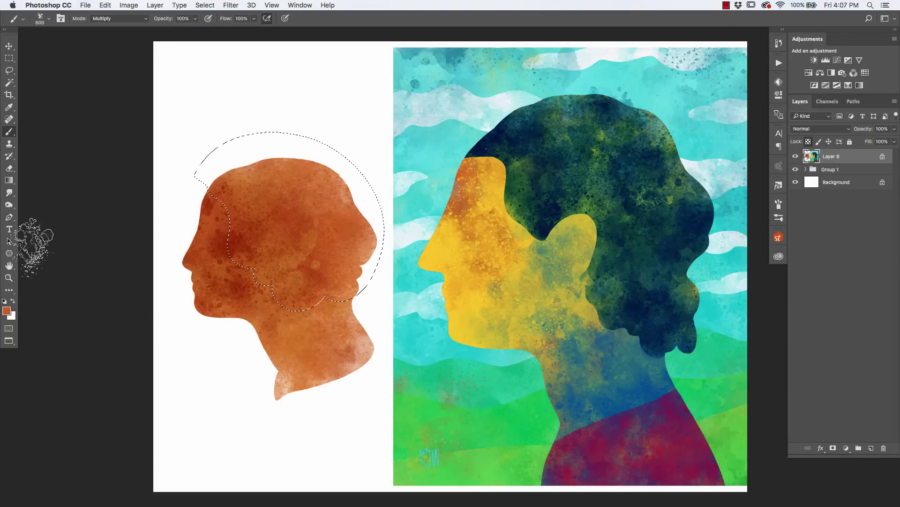
alt+click(632, 192)
mouse_move(286, 206)
mouse_down()
mouse_move(223, 182)
mouse_move(293, 280)
mouse_move(296, 259)
mouse_move(338, 199)
mouse_move(307, 260)
mouse_move(211, 168)
mouse_move(256, 269)
mouse_move(378, 362)
mouse_move(318, 337)
mouse_up()
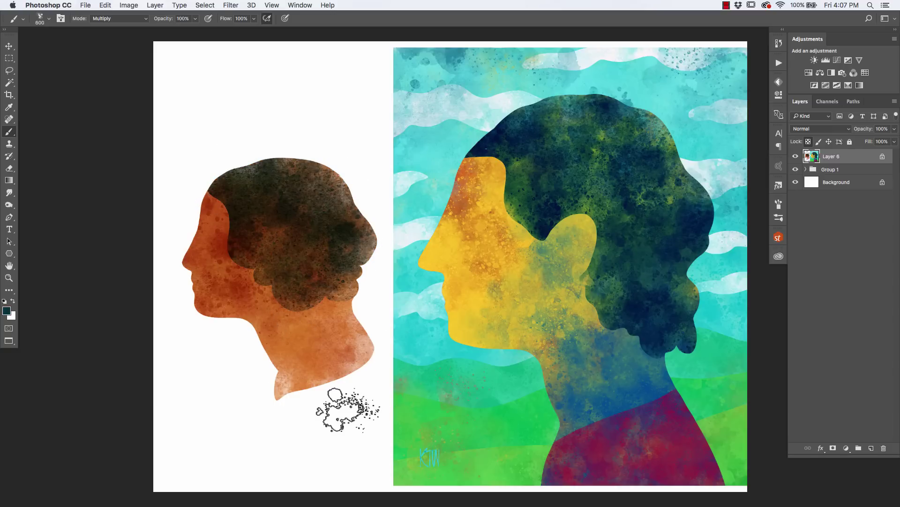
Step: Select a freehand area behind the profile's neck, delete it to narrow the neck, and clear the selection
key(l)
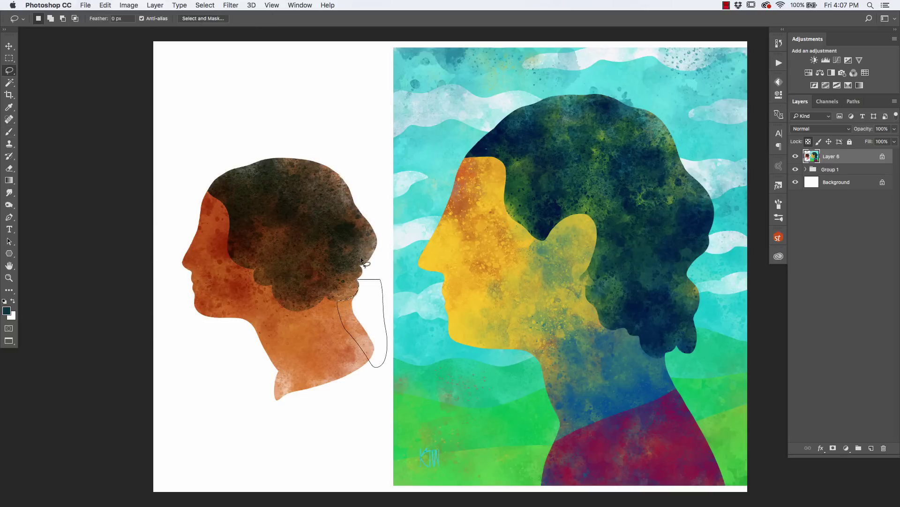
key(super+d)
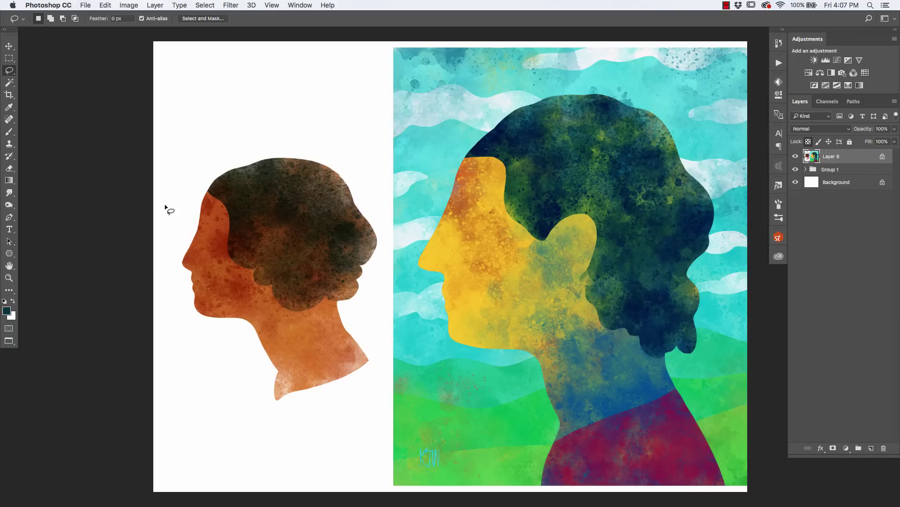
Step: Sample turquoise from the portrait's sky, brush it over the face and hair, and set the brush blend mode back to Normal
key(b)
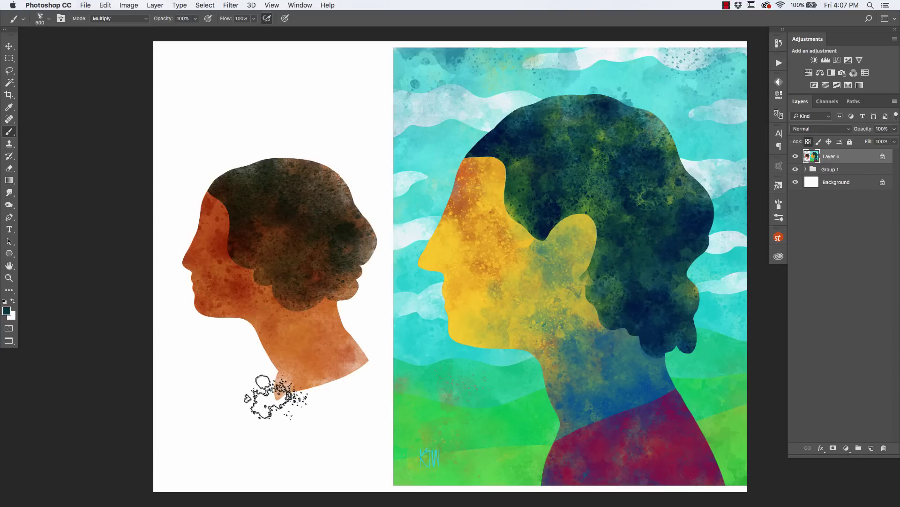
alt+click(467, 130)
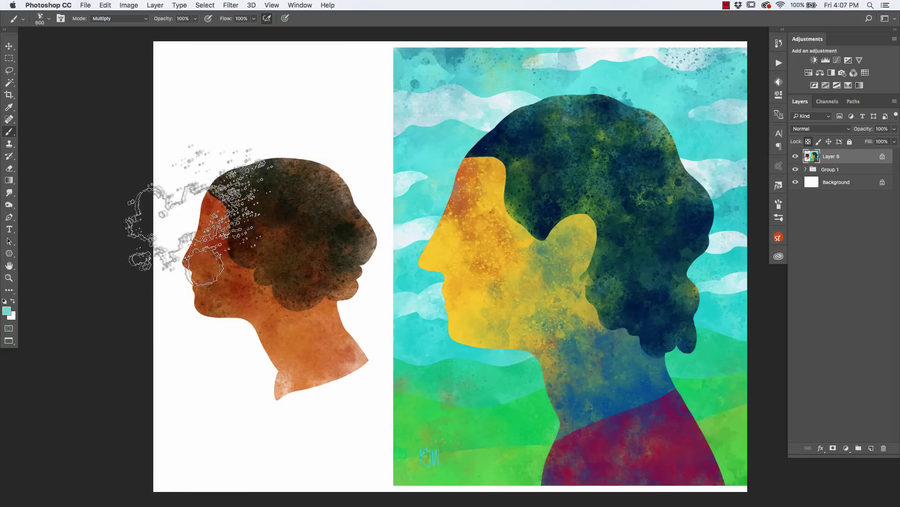
click(102, 18)
click(102, 12)
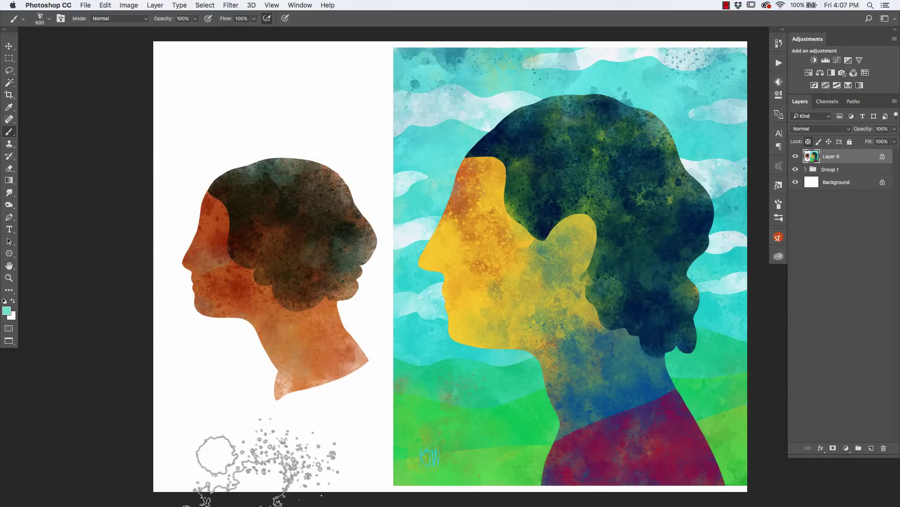
Step: Sample yellow from the portrait's face as the brush colour
alt+click(526, 239)
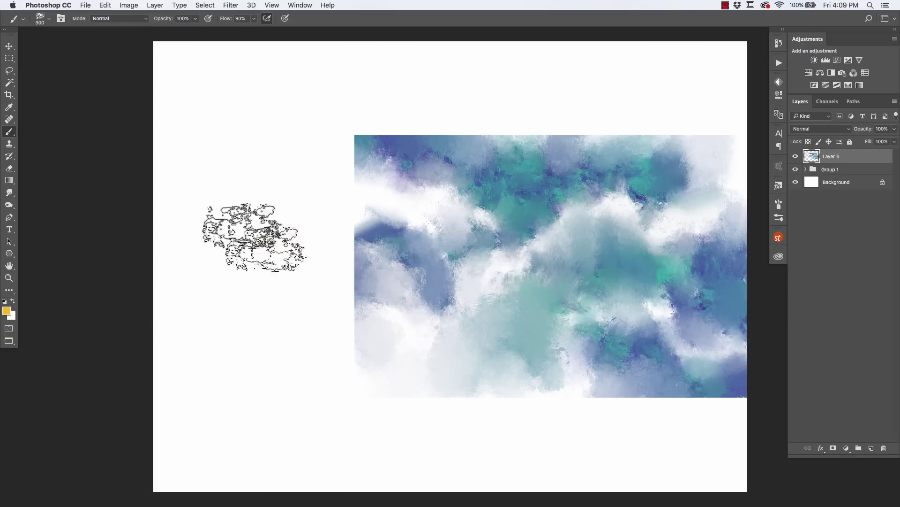
Step: Paint a rough blue-teal block beside the cloud painting with the Kyle Creates - VersaColor brush, and brush a white cloud across it
click(22, 19)
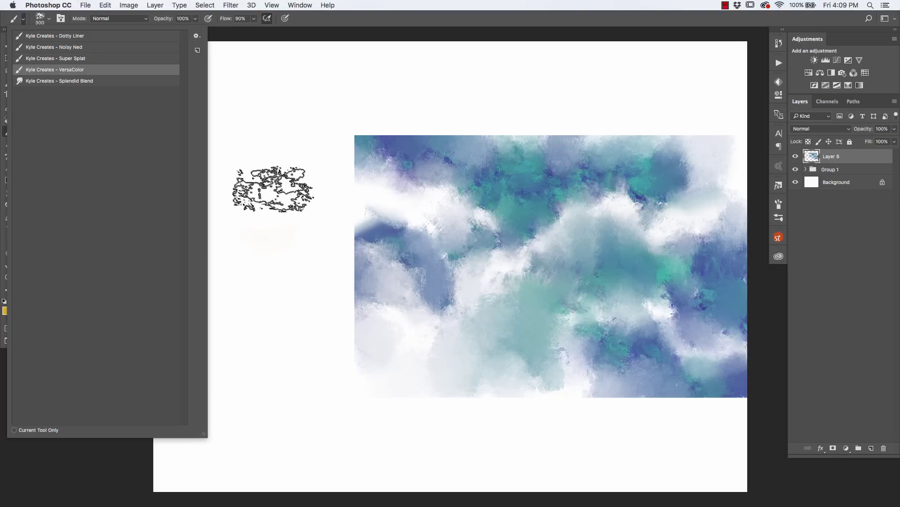
click(272, 187)
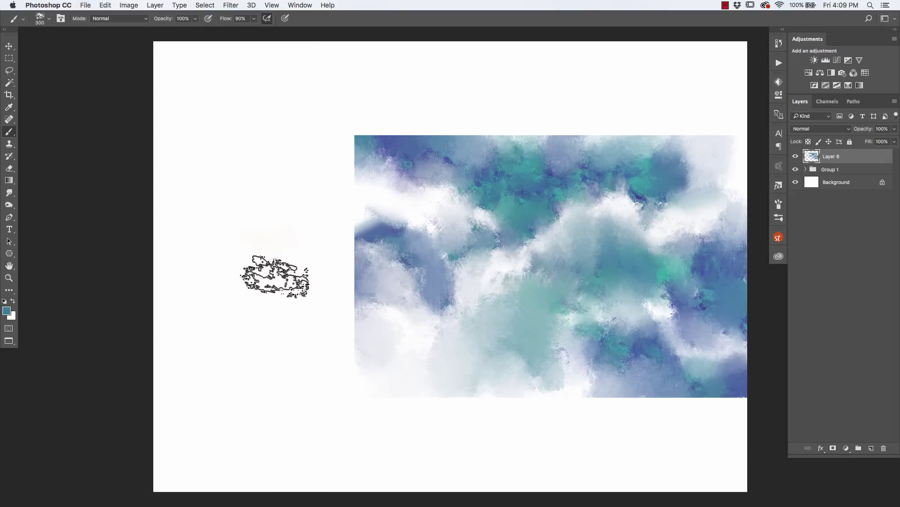
mouse_move(275, 281)
mouse_down()
mouse_move(221, 285)
mouse_move(259, 231)
mouse_move(254, 196)
mouse_move(292, 156)
mouse_move(190, 160)
mouse_move(305, 246)
mouse_move(313, 236)
mouse_move(310, 288)
mouse_move(252, 287)
mouse_move(194, 216)
mouse_move(159, 222)
mouse_move(265, 175)
mouse_move(201, 167)
mouse_move(190, 148)
mouse_move(167, 186)
mouse_move(315, 333)
mouse_move(279, 332)
mouse_move(240, 299)
mouse_move(180, 344)
mouse_move(139, 284)
mouse_move(210, 234)
mouse_move(230, 190)
mouse_move(208, 282)
mouse_move(235, 201)
mouse_move(302, 199)
mouse_move(318, 215)
mouse_move(319, 163)
mouse_move(263, 187)
mouse_move(291, 189)
mouse_move(268, 275)
mouse_move(221, 230)
mouse_move(261, 254)
mouse_move(282, 303)
mouse_move(269, 247)
mouse_move(223, 244)
mouse_move(179, 218)
mouse_move(227, 215)
mouse_move(291, 301)
mouse_move(237, 204)
mouse_move(291, 224)
mouse_move(249, 319)
mouse_move(319, 266)
mouse_move(327, 321)
mouse_move(333, 247)
mouse_move(325, 398)
mouse_move(243, 359)
mouse_move(267, 355)
mouse_move(161, 340)
mouse_move(211, 277)
mouse_move(222, 327)
mouse_move(217, 251)
mouse_move(212, 315)
mouse_move(232, 240)
mouse_move(208, 279)
mouse_move(185, 248)
mouse_move(252, 189)
mouse_move(169, 202)
mouse_move(248, 250)
mouse_move(131, 295)
mouse_up()
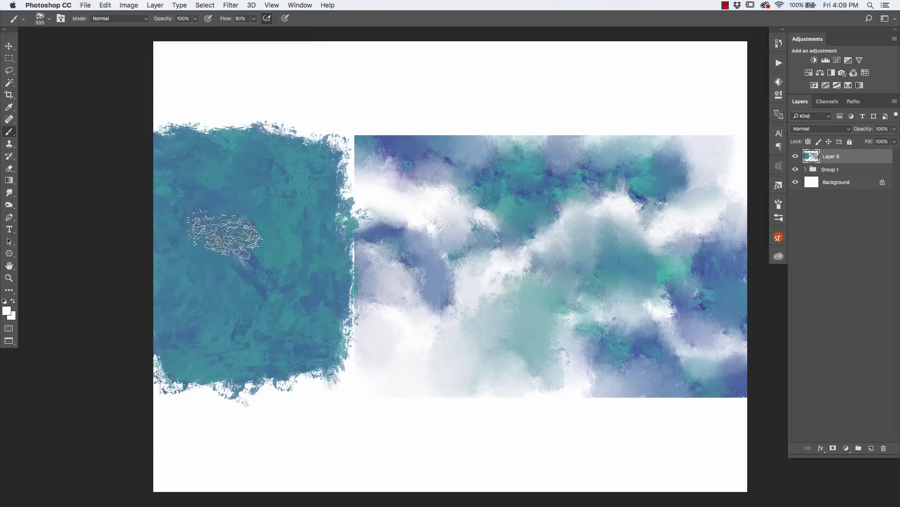
mouse_move(221, 235)
mouse_down()
mouse_move(235, 252)
mouse_move(215, 220)
mouse_move(254, 273)
mouse_move(187, 182)
mouse_move(194, 187)
mouse_move(185, 193)
mouse_move(161, 171)
mouse_move(197, 185)
mouse_move(223, 235)
mouse_move(253, 222)
mouse_move(275, 258)
mouse_move(242, 238)
mouse_move(261, 238)
mouse_move(244, 219)
mouse_move(267, 225)
mouse_move(254, 215)
mouse_move(276, 252)
mouse_move(262, 247)
mouse_move(313, 262)
mouse_up()
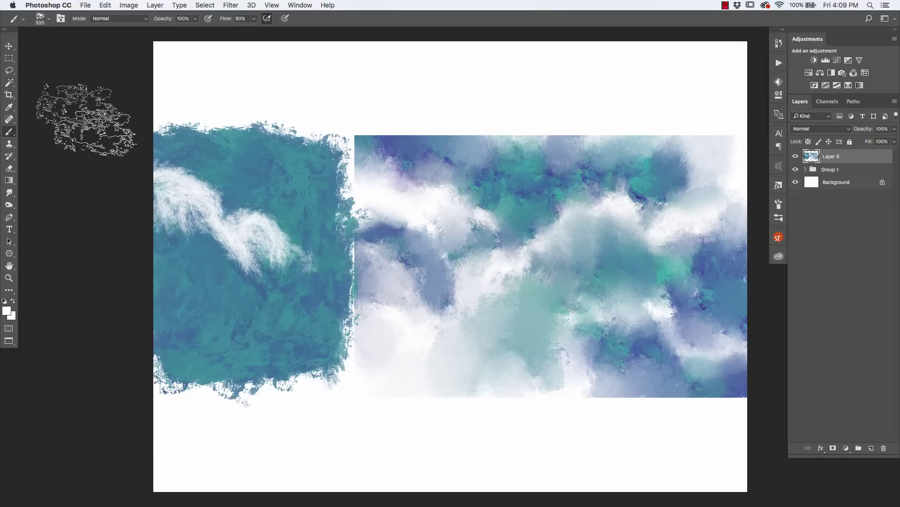
Step: Choose Kyle Creates - Splendid Blend and smudge the white cloud and the lower blue area of the new study
click(23, 19)
click(46, 85)
click(234, 99)
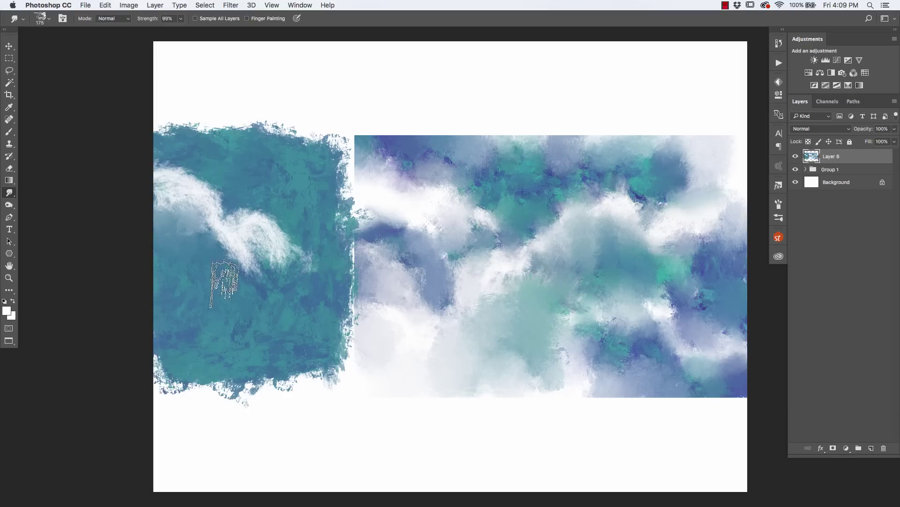
mouse_move(257, 289)
mouse_down()
mouse_move(277, 255)
mouse_move(244, 234)
mouse_move(296, 283)
mouse_move(262, 236)
mouse_move(219, 206)
mouse_move(234, 225)
mouse_move(288, 238)
mouse_move(312, 264)
mouse_move(315, 245)
mouse_move(314, 307)
mouse_move(251, 293)
mouse_up()
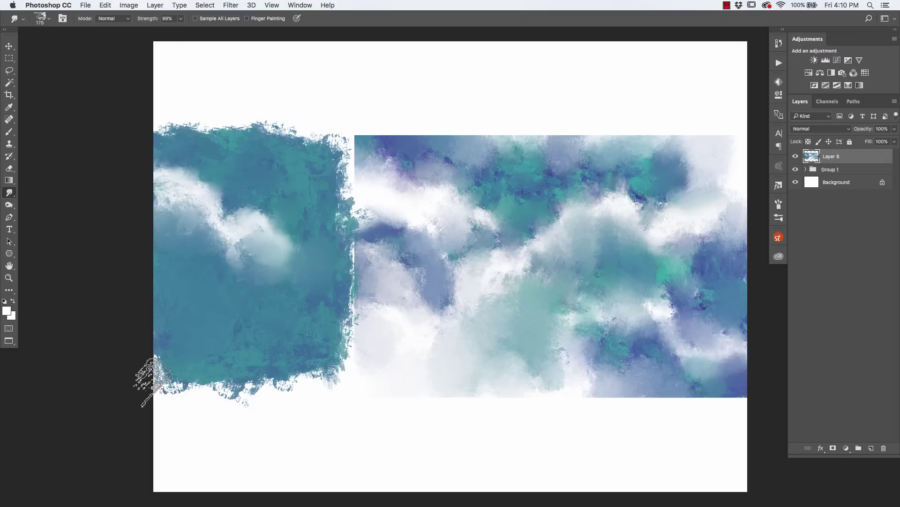
Step: Brush a pale grey cloud into the study's lower half and paint most of it over with sampled blue
key(b)
alt+click(256, 221)
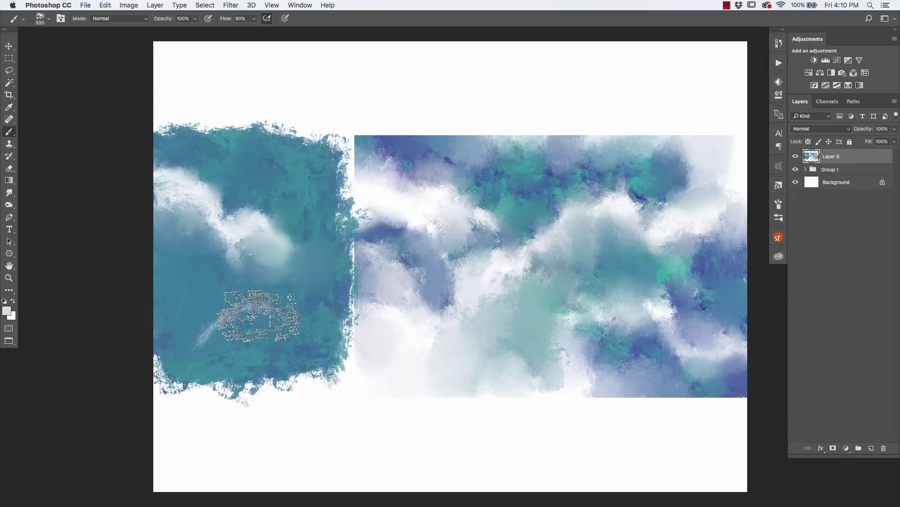
mouse_move(259, 315)
mouse_down()
mouse_move(221, 325)
mouse_move(263, 303)
mouse_move(222, 332)
mouse_move(205, 303)
mouse_move(176, 296)
mouse_move(209, 292)
mouse_up()
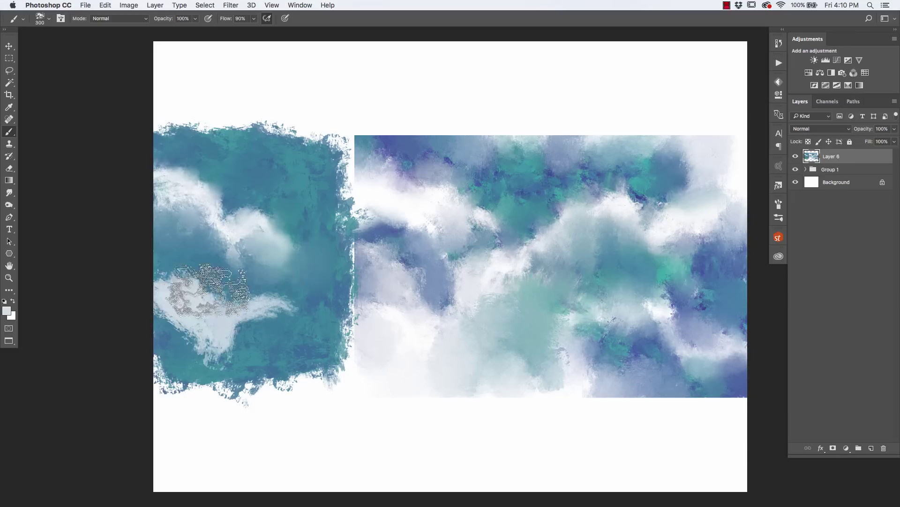
alt+click(210, 258)
mouse_move(159, 310)
mouse_down()
mouse_move(191, 322)
mouse_move(183, 300)
mouse_move(280, 329)
mouse_up()
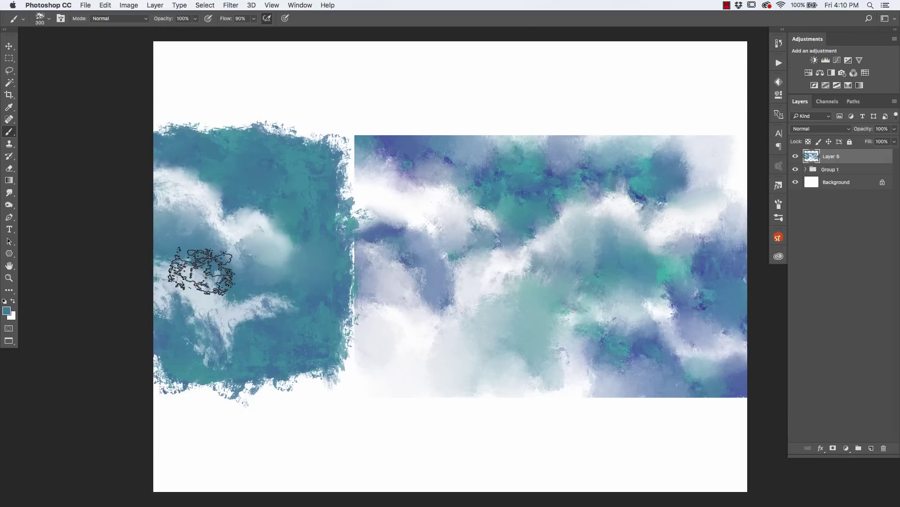
mouse_move(201, 272)
mouse_down()
mouse_move(158, 282)
mouse_move(217, 307)
mouse_move(184, 315)
mouse_move(267, 310)
mouse_up()
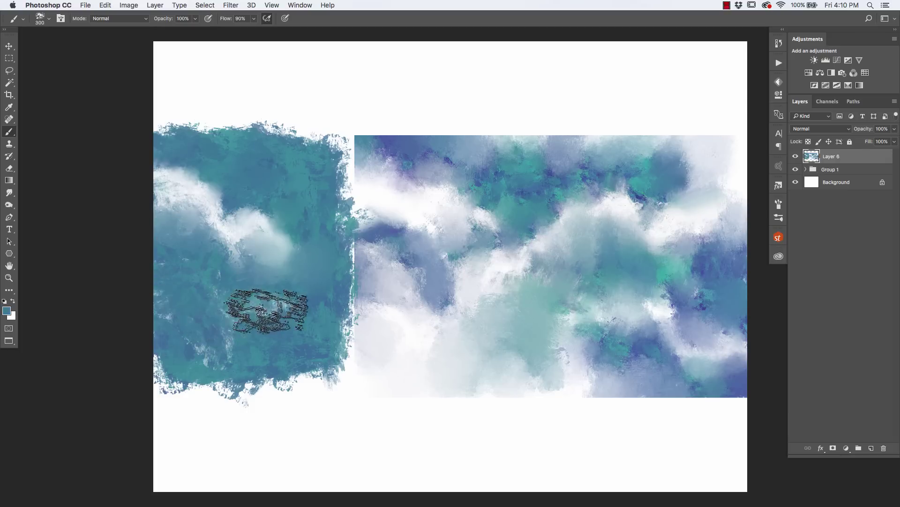
Step: Alternate sampled pale grey and blue to paint clouds in the study's upper corner, middle and lower part with the VersaColor brush
alt+click(247, 224)
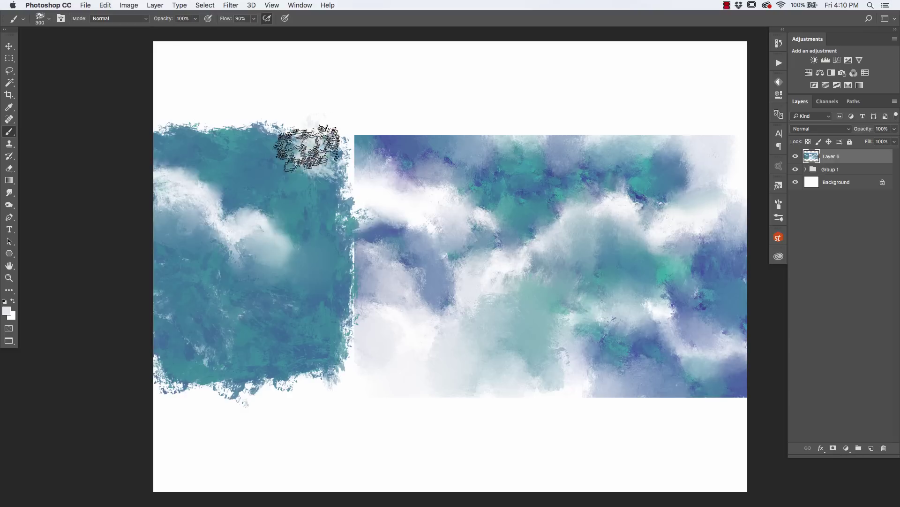
mouse_move(307, 148)
mouse_down()
mouse_move(286, 156)
mouse_move(313, 158)
mouse_move(289, 171)
mouse_move(251, 150)
mouse_up()
alt+click(247, 173)
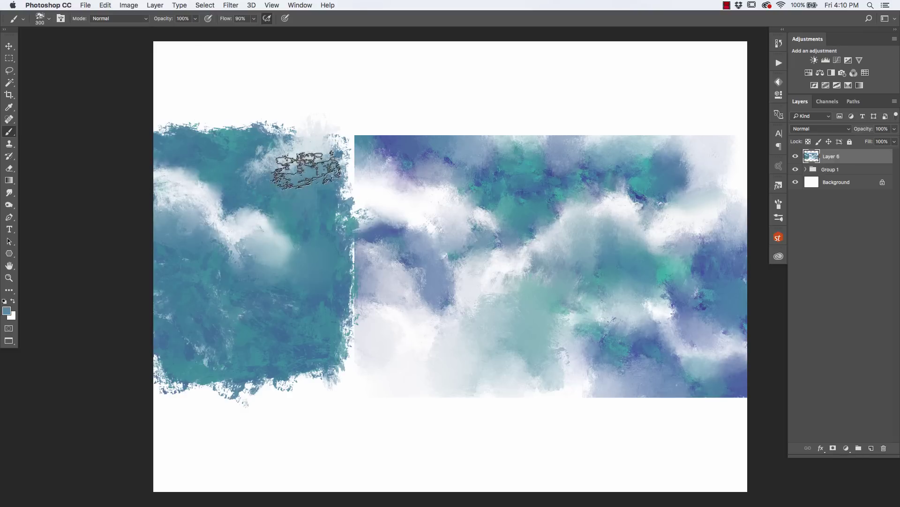
alt+click(307, 146)
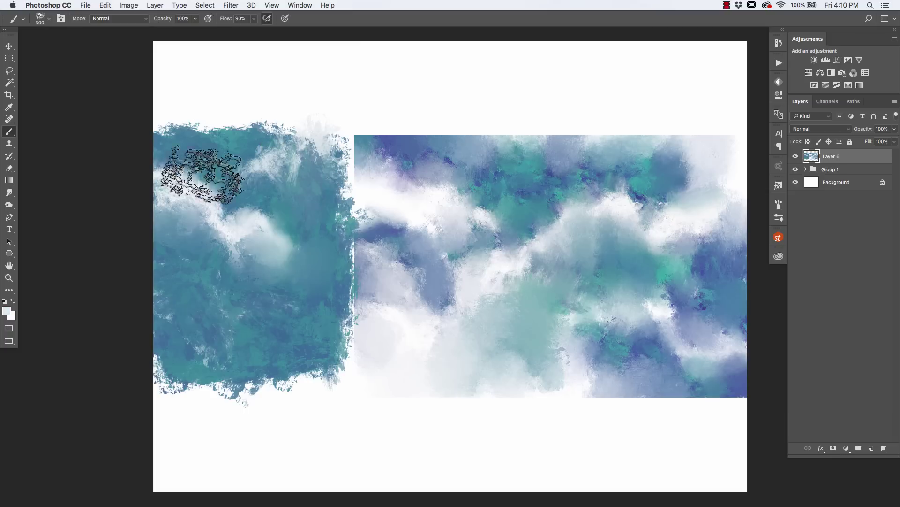
mouse_move(281, 305)
mouse_down()
mouse_move(307, 302)
mouse_move(249, 312)
mouse_move(248, 336)
mouse_move(311, 327)
mouse_move(280, 347)
mouse_move(246, 344)
mouse_move(247, 320)
mouse_move(208, 355)
mouse_move(206, 330)
mouse_move(184, 318)
mouse_move(165, 333)
mouse_move(253, 272)
mouse_up()
mouse_move(325, 265)
mouse_down()
mouse_move(310, 254)
mouse_move(215, 303)
mouse_move(211, 325)
mouse_up()
Step: Smudge the study's middle, lower and upper clouds into the blue with the Splendid Blend brush
key(r)
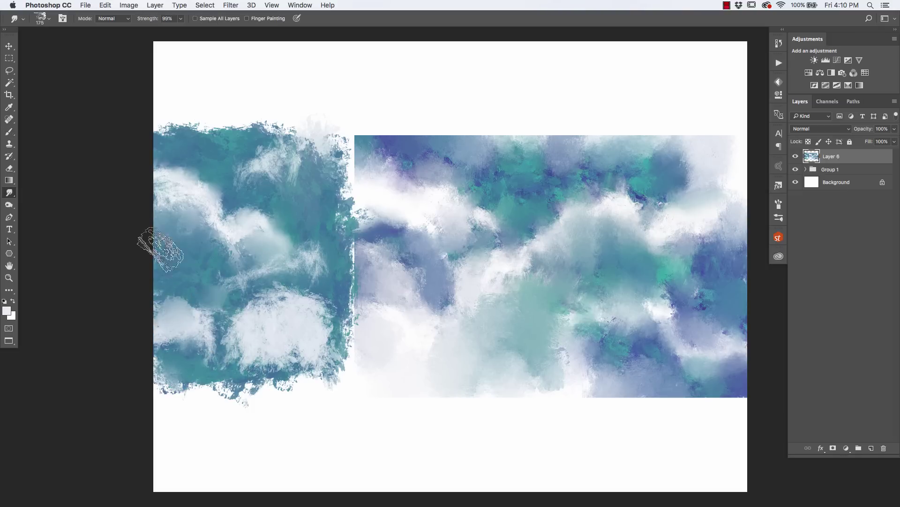
drag(275, 246, 318, 252)
mouse_move(328, 298)
mouse_down()
mouse_move(306, 295)
mouse_move(246, 363)
mouse_move(270, 335)
mouse_move(263, 316)
mouse_move(252, 323)
mouse_move(249, 303)
mouse_move(224, 328)
mouse_move(193, 278)
mouse_move(229, 264)
mouse_move(205, 248)
mouse_move(228, 250)
mouse_move(200, 219)
mouse_move(194, 242)
mouse_move(226, 226)
mouse_move(231, 271)
mouse_move(245, 291)
mouse_move(265, 285)
mouse_move(281, 296)
mouse_move(198, 301)
mouse_move(189, 285)
mouse_move(265, 352)
mouse_move(280, 343)
mouse_move(295, 353)
mouse_move(315, 380)
mouse_move(334, 304)
mouse_move(238, 282)
mouse_move(277, 356)
mouse_move(301, 365)
mouse_move(237, 391)
mouse_move(249, 360)
mouse_move(220, 392)
mouse_move(187, 372)
mouse_move(200, 350)
mouse_move(196, 379)
mouse_move(192, 336)
mouse_move(234, 331)
mouse_move(200, 318)
mouse_move(240, 277)
mouse_up()
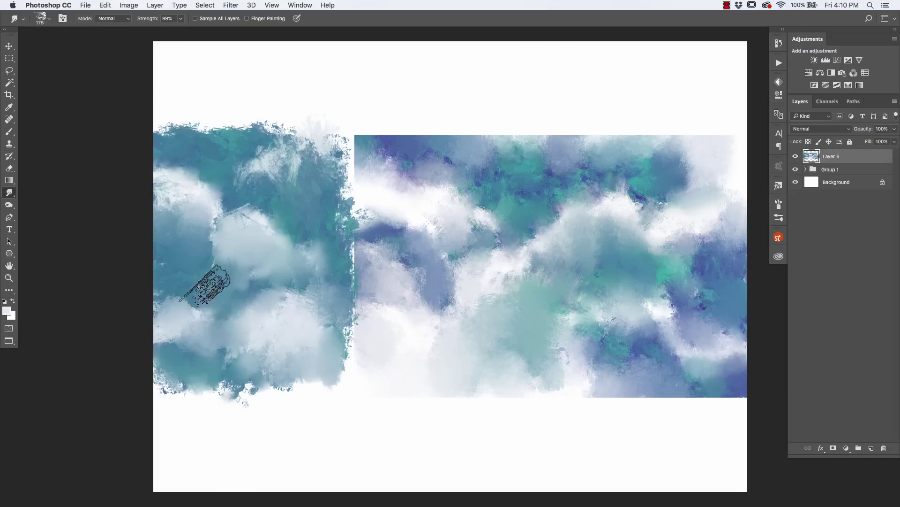
mouse_move(276, 174)
mouse_down()
mouse_move(320, 199)
mouse_move(306, 159)
mouse_move(245, 127)
mouse_move(240, 143)
mouse_move(257, 131)
mouse_move(221, 123)
mouse_up()
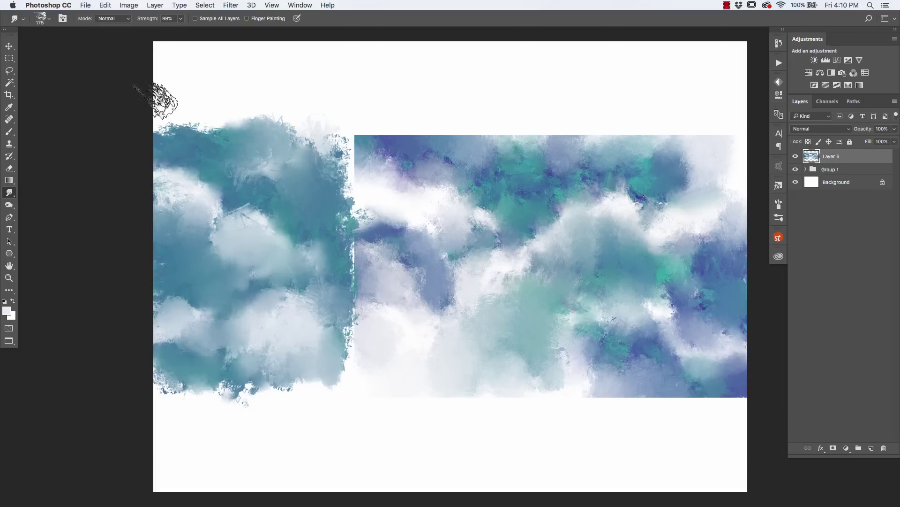
Step: Brush sampled blue over the study's upper sky and across its middle clouds, and return to the Smudge tool
key(b)
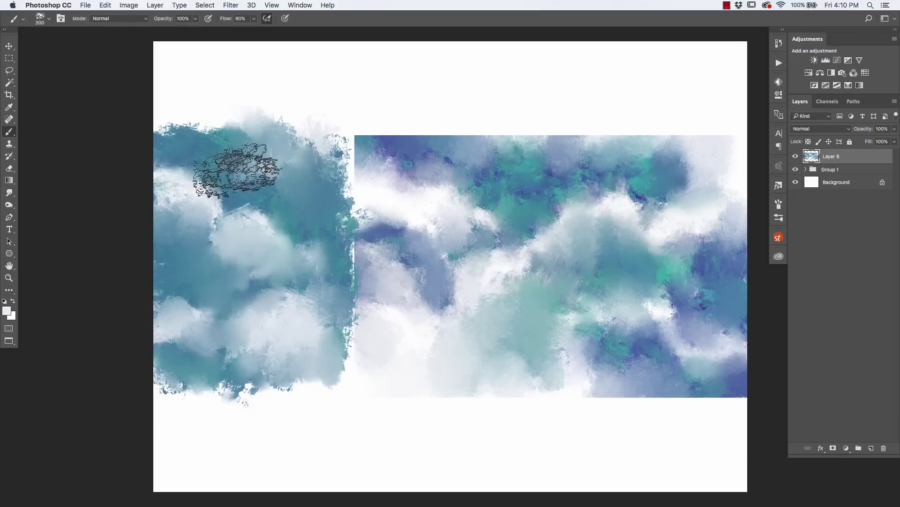
alt+click(258, 177)
mouse_move(309, 168)
mouse_down()
mouse_move(266, 173)
mouse_move(283, 156)
mouse_move(276, 202)
mouse_move(220, 169)
mouse_move(248, 134)
mouse_move(219, 138)
mouse_move(215, 127)
mouse_move(204, 143)
mouse_move(170, 121)
mouse_up()
mouse_move(213, 255)
mouse_down()
mouse_move(169, 251)
mouse_move(181, 190)
mouse_move(225, 242)
mouse_move(252, 250)
mouse_move(223, 251)
mouse_move(229, 282)
mouse_move(251, 253)
mouse_move(253, 345)
mouse_move(292, 343)
mouse_move(296, 304)
mouse_move(332, 335)
mouse_move(316, 306)
mouse_move(329, 212)
mouse_move(273, 163)
mouse_move(295, 164)
mouse_move(288, 135)
mouse_move(335, 159)
mouse_move(340, 143)
mouse_move(346, 298)
mouse_up()
click(9, 192)
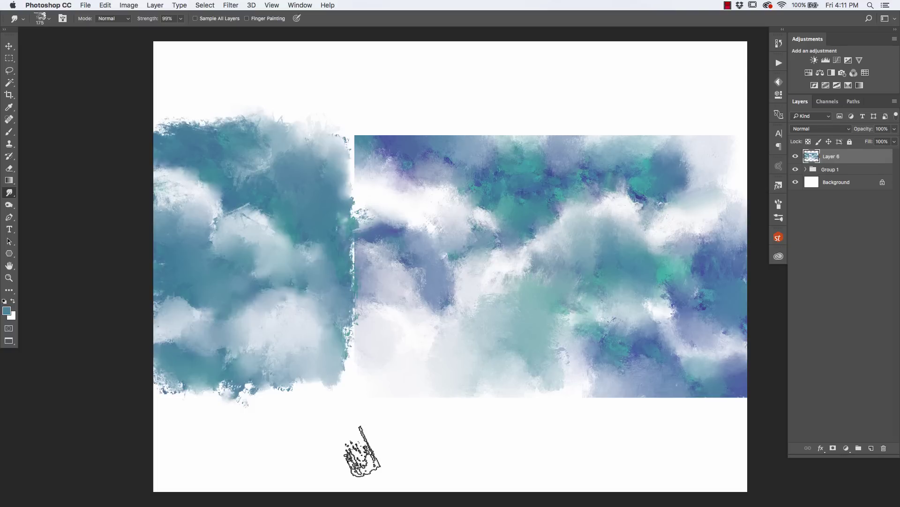
Step: Sample the study's darker blue and rework its upper sky and the area below the middle cloud
key(b)
alt+click(267, 197)
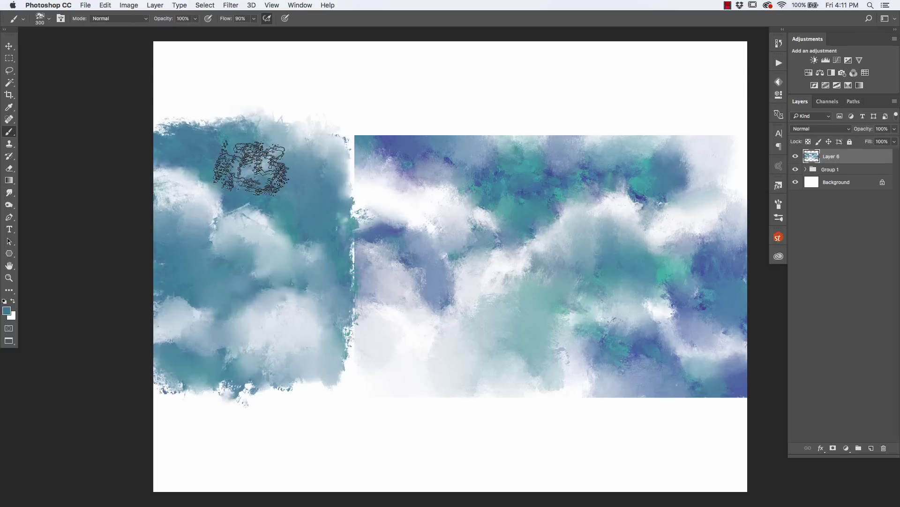
mouse_move(250, 168)
mouse_down()
mouse_move(301, 212)
mouse_move(309, 174)
mouse_move(251, 180)
mouse_move(269, 154)
mouse_move(240, 164)
mouse_move(200, 156)
mouse_move(265, 150)
mouse_move(308, 161)
mouse_move(201, 145)
mouse_up()
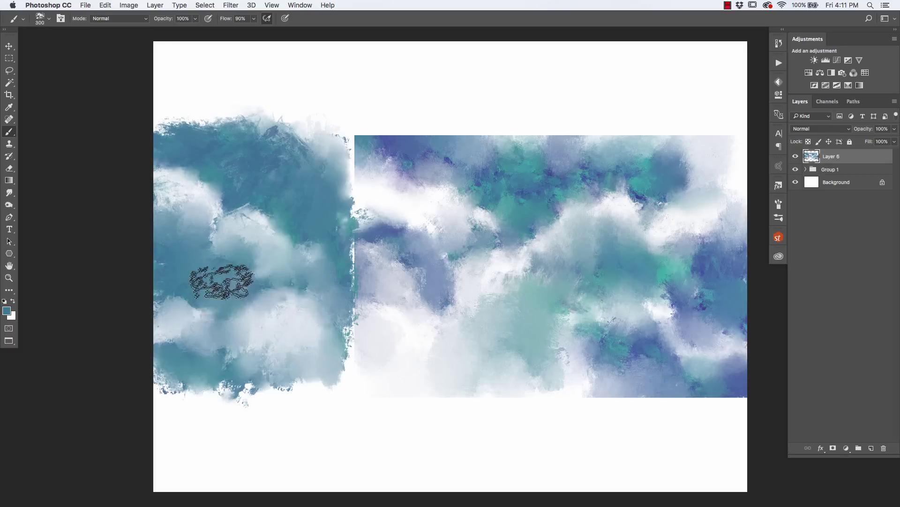
mouse_move(221, 281)
mouse_down()
mouse_move(207, 257)
mouse_move(216, 278)
mouse_move(210, 258)
mouse_move(240, 271)
mouse_move(214, 279)
mouse_move(227, 248)
mouse_move(243, 289)
mouse_move(195, 260)
mouse_move(179, 219)
mouse_move(202, 232)
mouse_move(161, 201)
mouse_move(192, 206)
mouse_move(220, 231)
mouse_move(131, 194)
mouse_move(185, 187)
mouse_move(203, 204)
mouse_move(175, 187)
mouse_move(208, 214)
mouse_move(142, 179)
mouse_move(205, 203)
mouse_move(230, 272)
mouse_move(249, 229)
mouse_move(273, 227)
mouse_move(250, 211)
mouse_move(281, 226)
mouse_move(344, 197)
mouse_move(348, 214)
mouse_move(279, 212)
mouse_move(173, 166)
mouse_up()
Step: Sample pale and blue-green tones within the study and reshape the clouds on its left side
alt+click(185, 181)
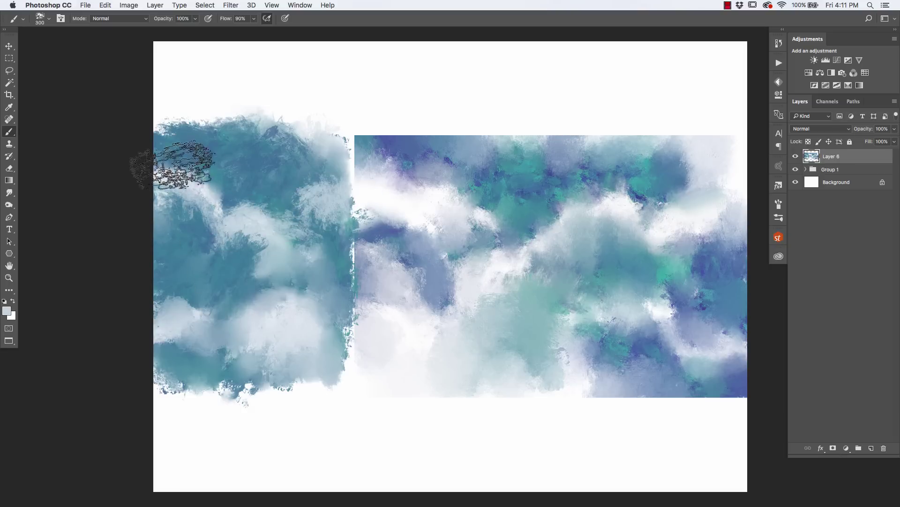
alt+click(295, 155)
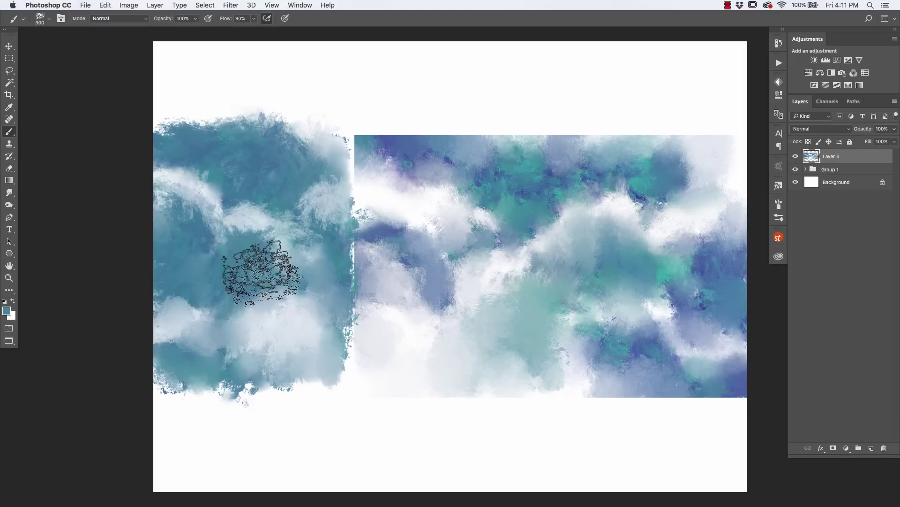
alt+click(220, 267)
mouse_move(220, 266)
mouse_down()
mouse_move(157, 217)
mouse_move(170, 208)
mouse_move(255, 284)
mouse_move(223, 294)
mouse_move(185, 265)
mouse_up()
alt+click(170, 206)
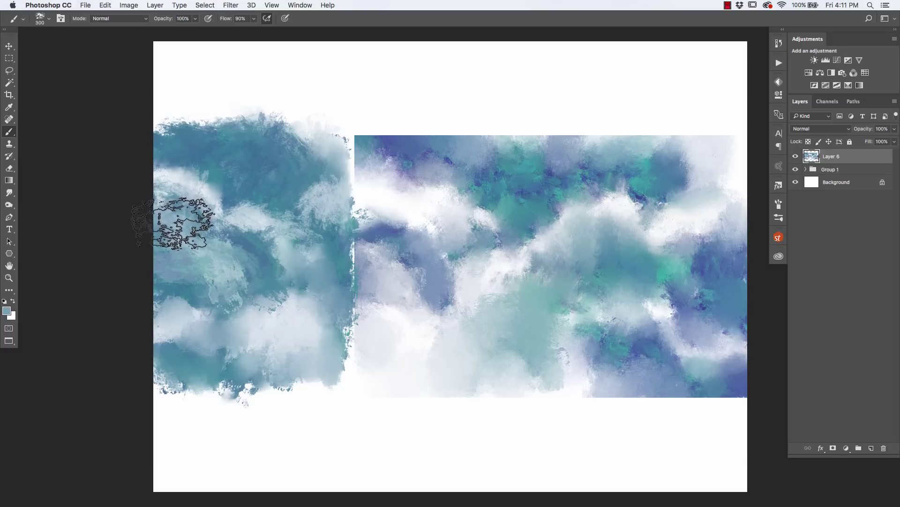
Step: Smudge the study's clouds and lower edge, and sample blue-grey tones to touch up the lower clouds with the VersaColor brush
key(r)
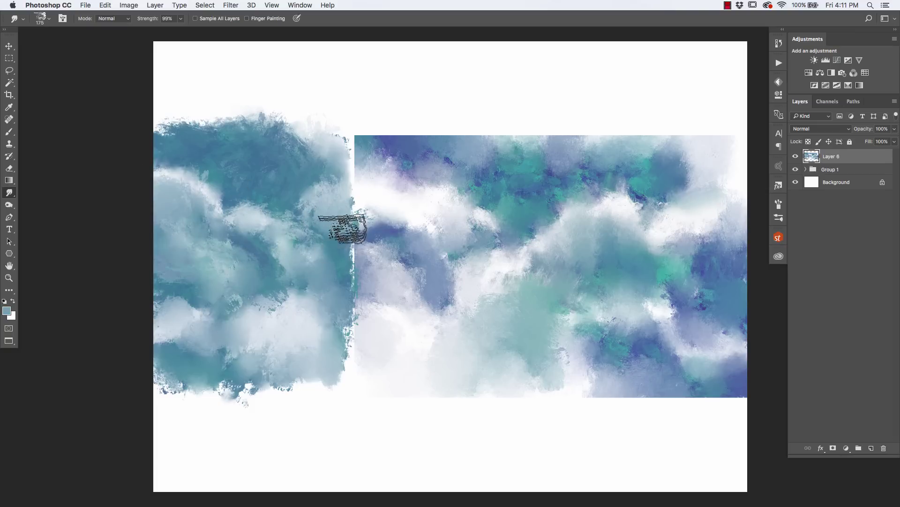
mouse_move(342, 230)
mouse_down()
mouse_move(271, 191)
mouse_move(328, 171)
mouse_move(290, 139)
mouse_move(277, 155)
mouse_up()
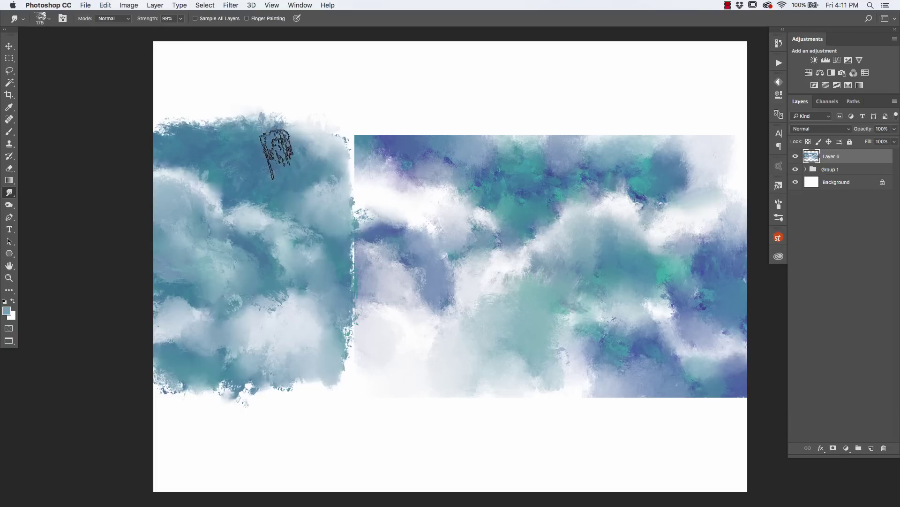
mouse_move(241, 372)
mouse_down()
mouse_move(216, 366)
mouse_move(199, 399)
mouse_move(166, 344)
mouse_move(197, 353)
mouse_move(198, 316)
mouse_move(153, 292)
mouse_move(177, 272)
mouse_up()
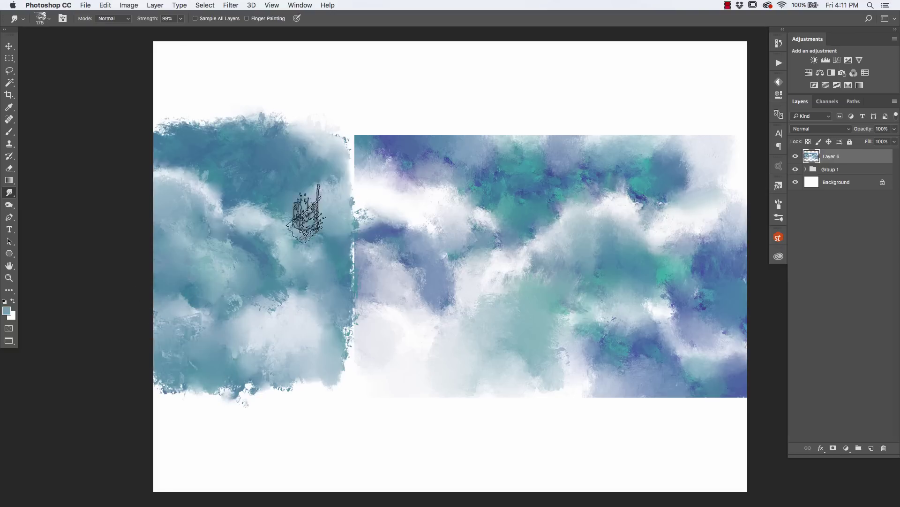
key(b)
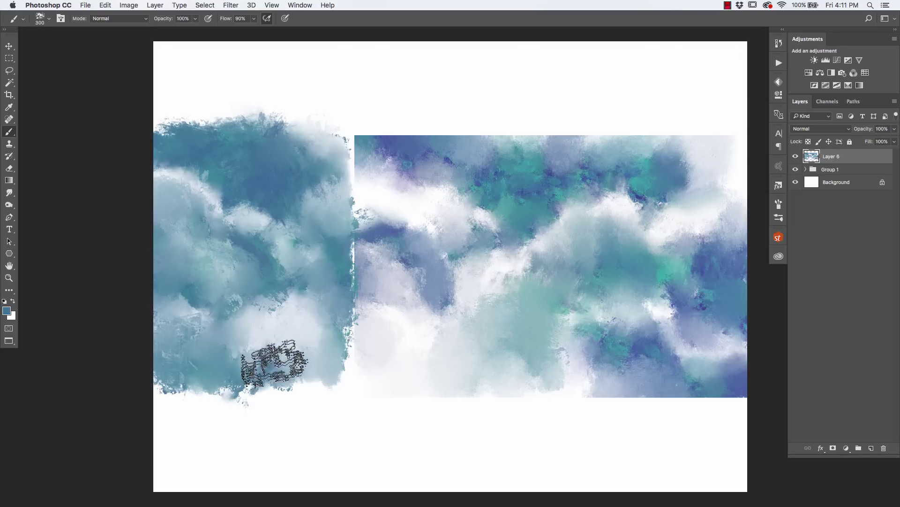
alt+click(261, 362)
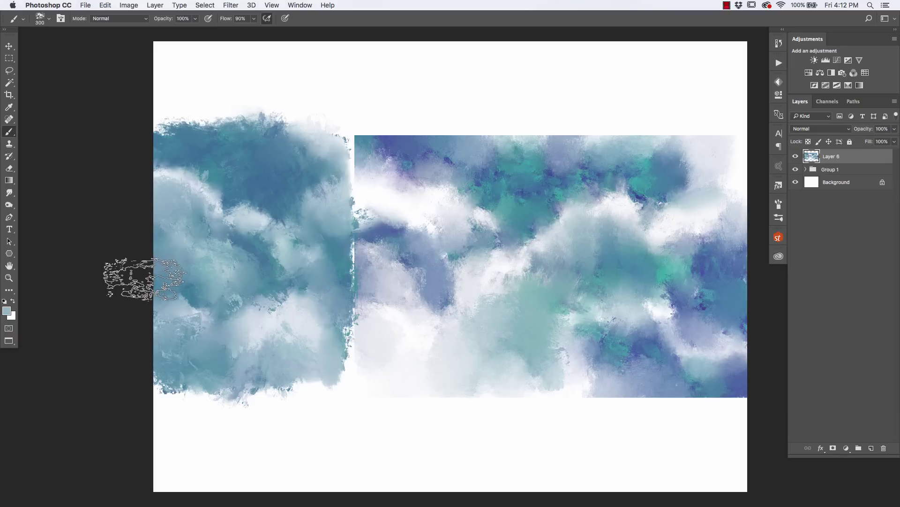
Step: Delete rectangular selections over the study's ragged top and bottom edges to trim it level with the cloud painting
key(m)
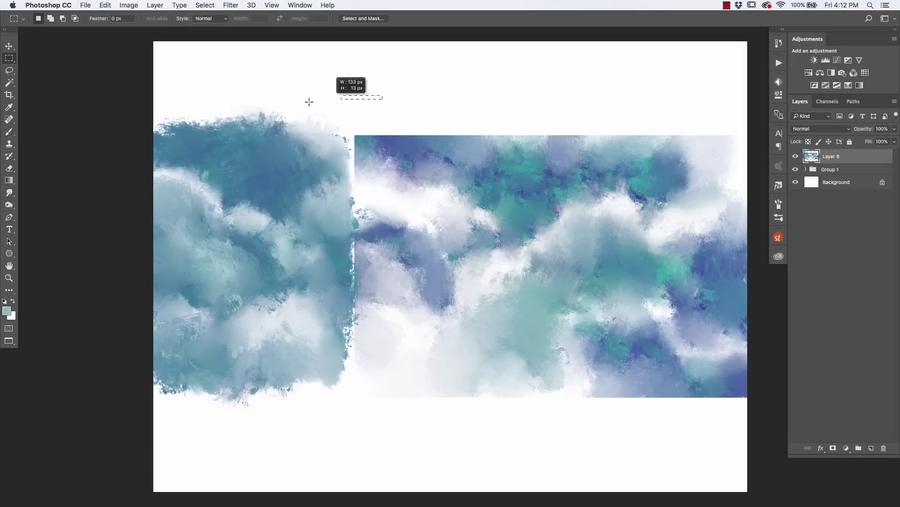
drag(309, 101, 141, 136)
key(Delete)
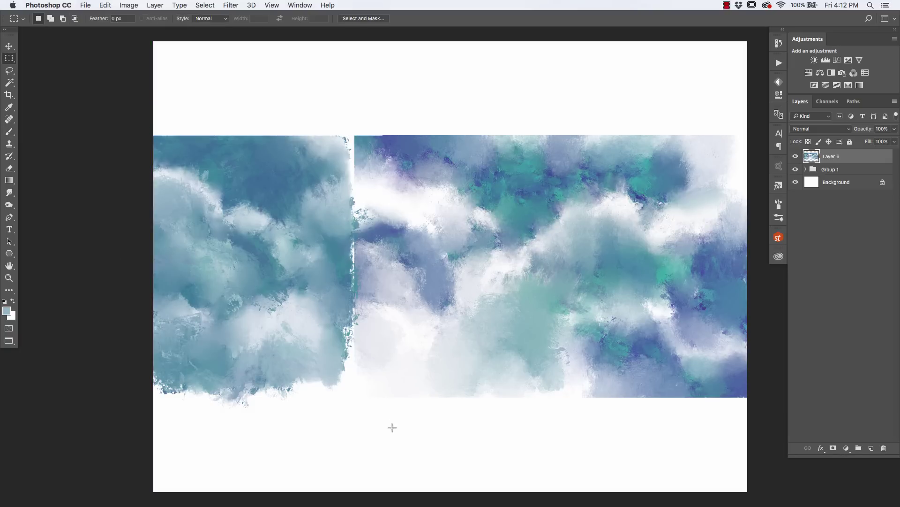
drag(374, 399, 154, 443)
Step: Select the whole cloud study with a rectangle and raise its saturation to +20 with Hue/Saturation
drag(168, 156, 354, 390)
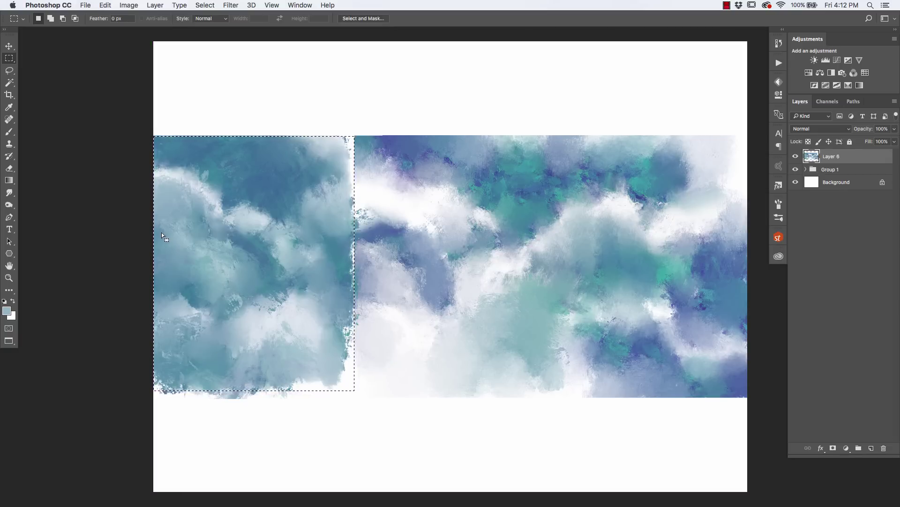
key(super+u)
drag(129, 224, 195, 293)
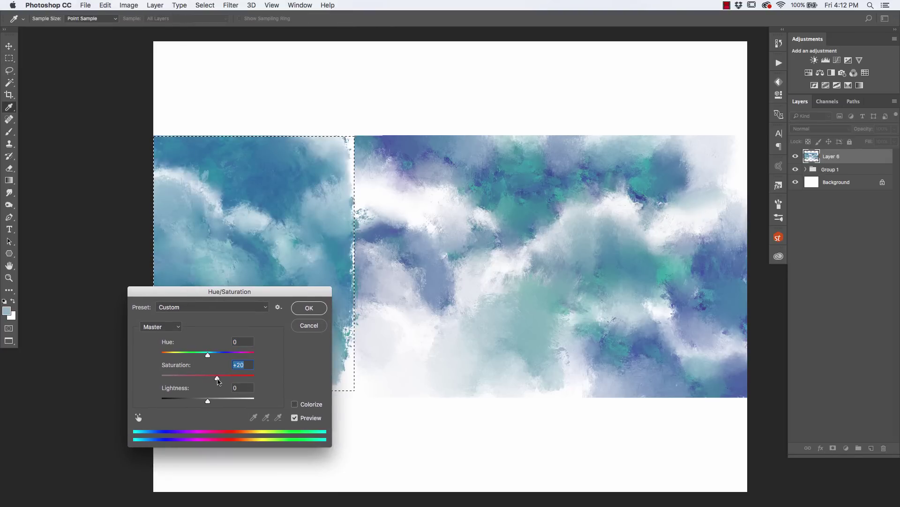
click(302, 309)
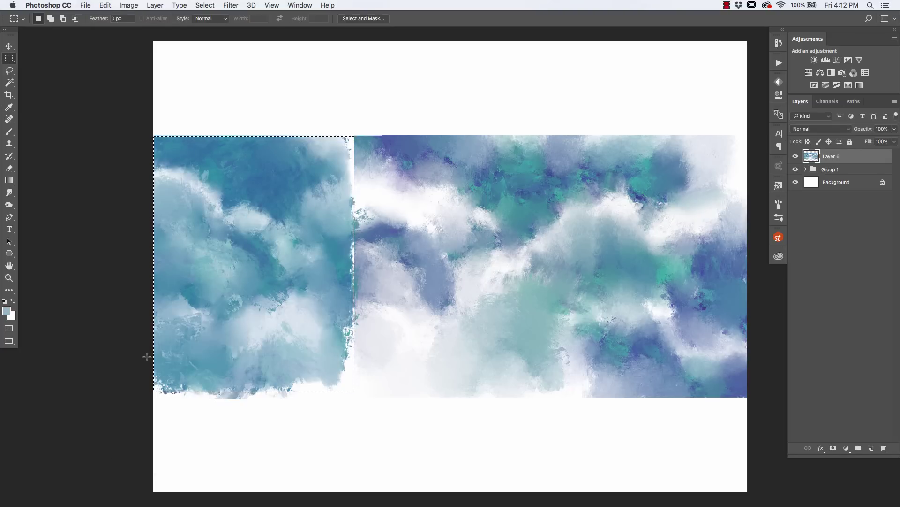
Step: Strengthen the selected cloud study's contrast with an S-shaped RGB Curves adjustment and deselect it
key(super+m)
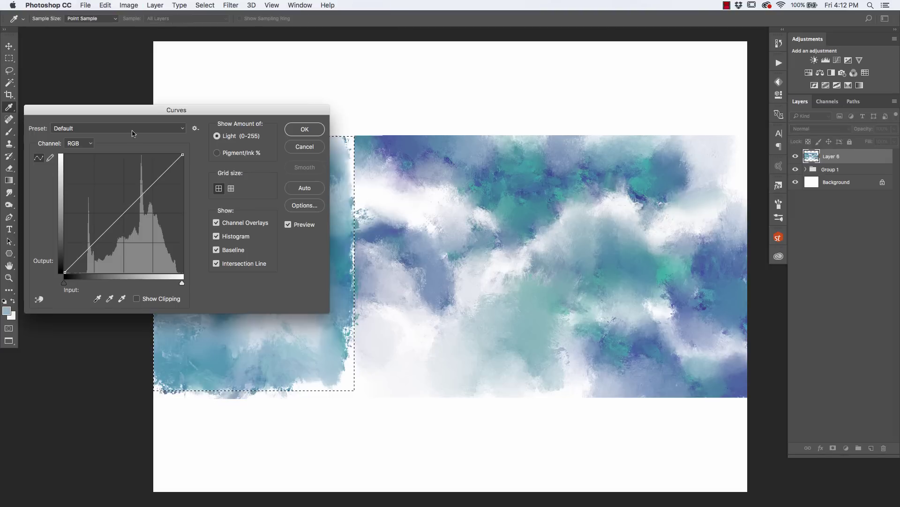
drag(125, 111, 475, 236)
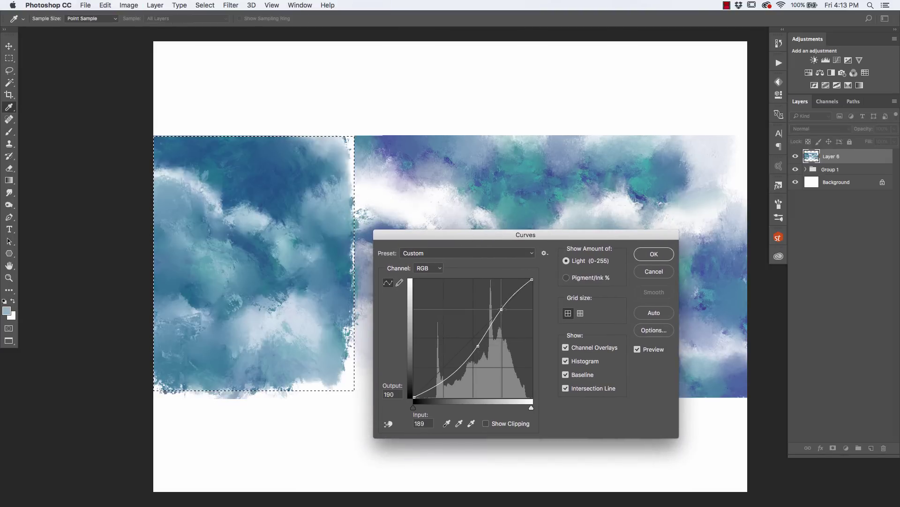
click(642, 253)
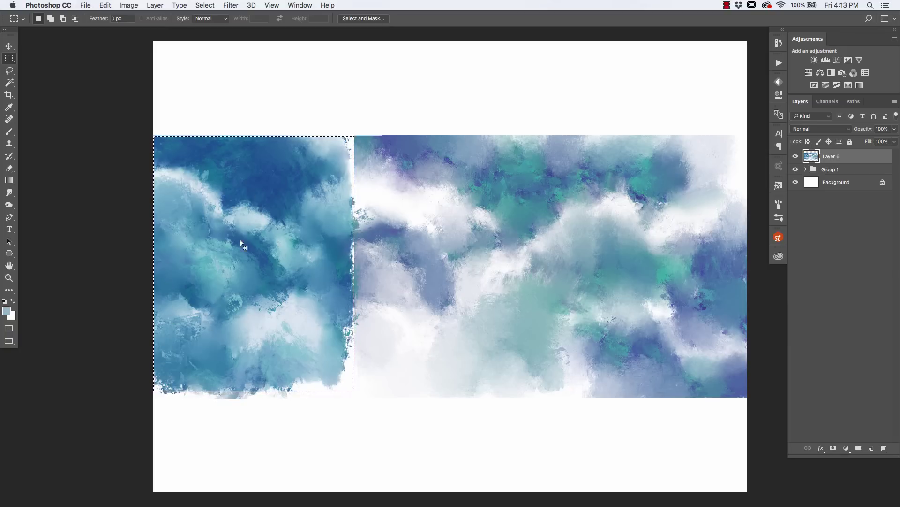
click(148, 319)
scroll(255, 328, right, 2)
scroll(202, 344, left, 1)
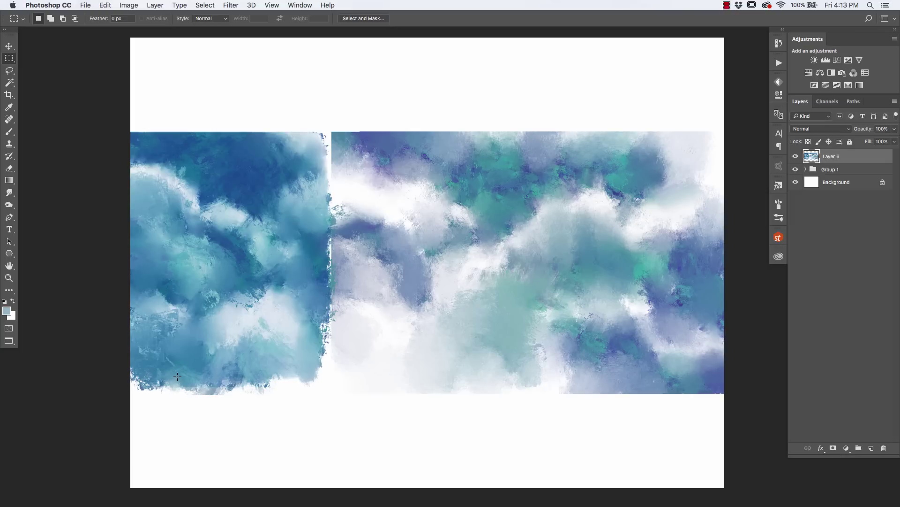
click(23, 19)
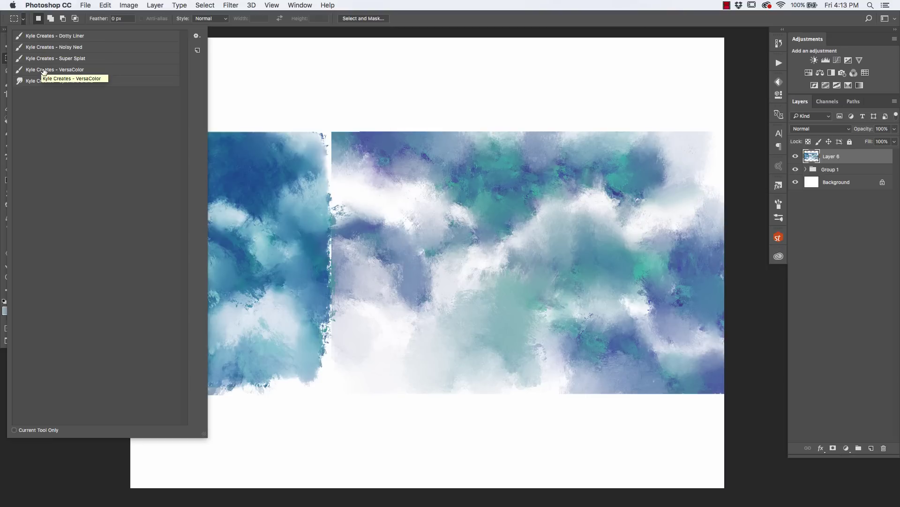
click(256, 92)
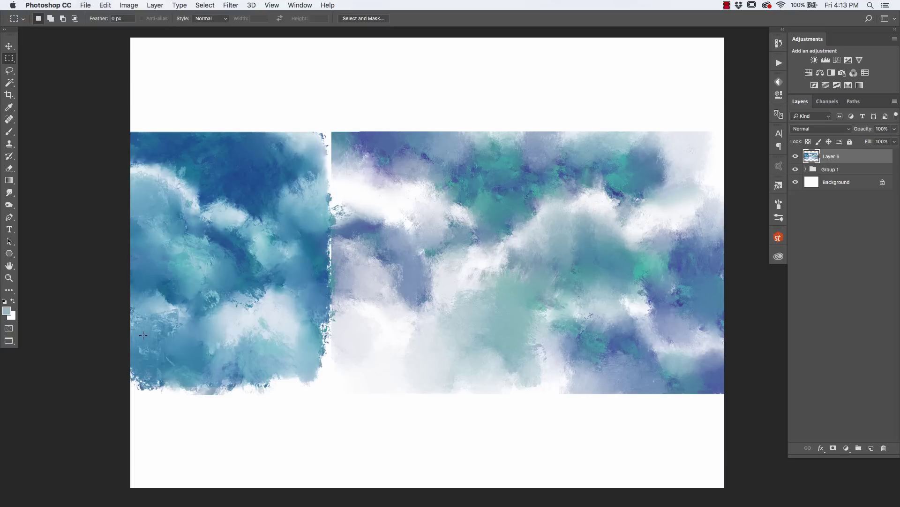
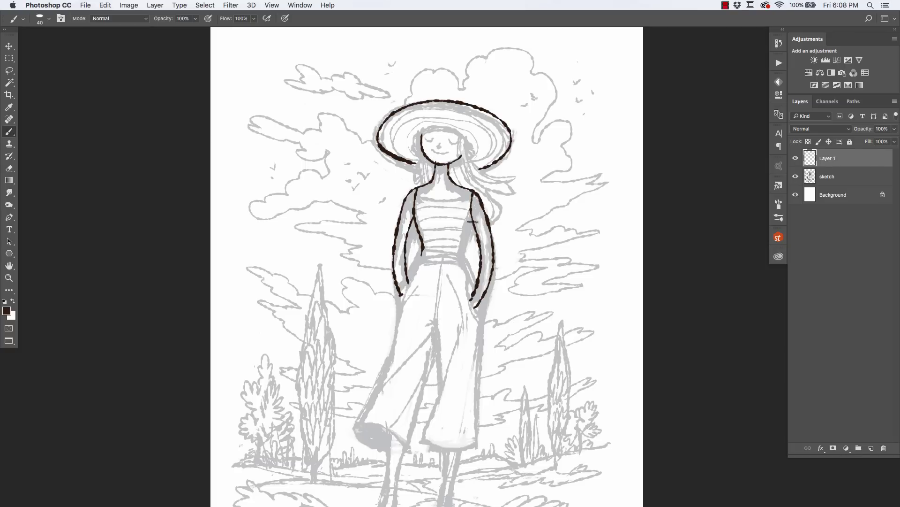
Step: Ink the outline, hems, waistband and centre seam of the figure's wide trousers over the sketch on Layer 1
drag(395, 327, 389, 445)
drag(441, 338, 407, 447)
drag(440, 256, 441, 408)
drag(422, 438, 474, 445)
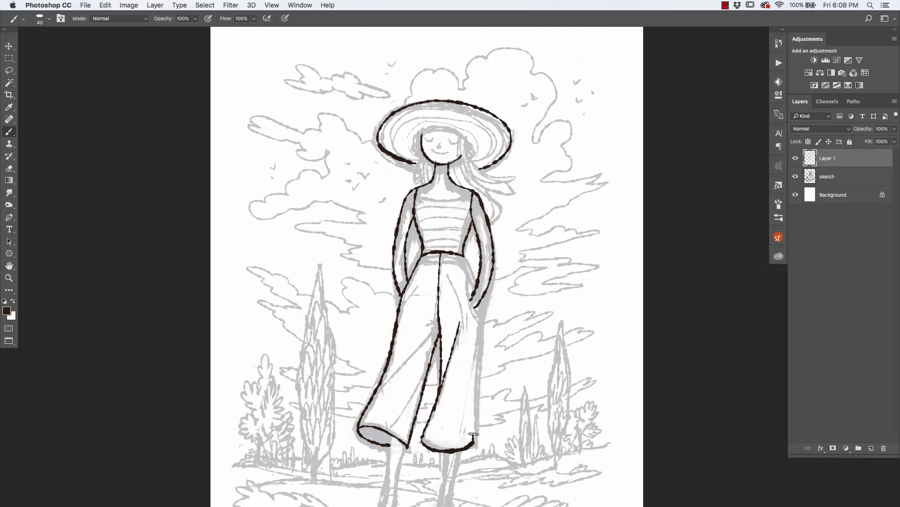
drag(481, 295, 474, 439)
drag(476, 258, 470, 282)
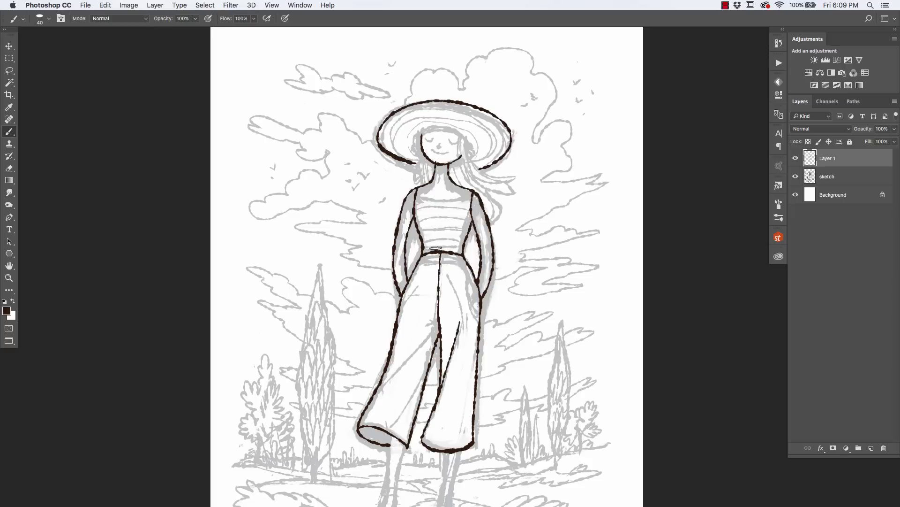
Step: Ink the stripes of the top, the facial features and the figure's flowing hair
drag(424, 242, 463, 241)
drag(419, 233, 467, 232)
drag(418, 222, 472, 221)
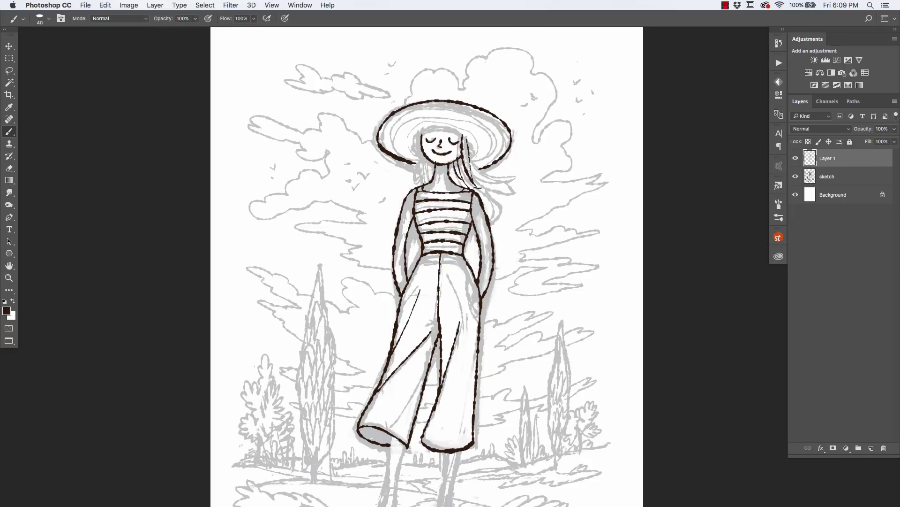
drag(467, 139, 500, 221)
drag(471, 145, 497, 185)
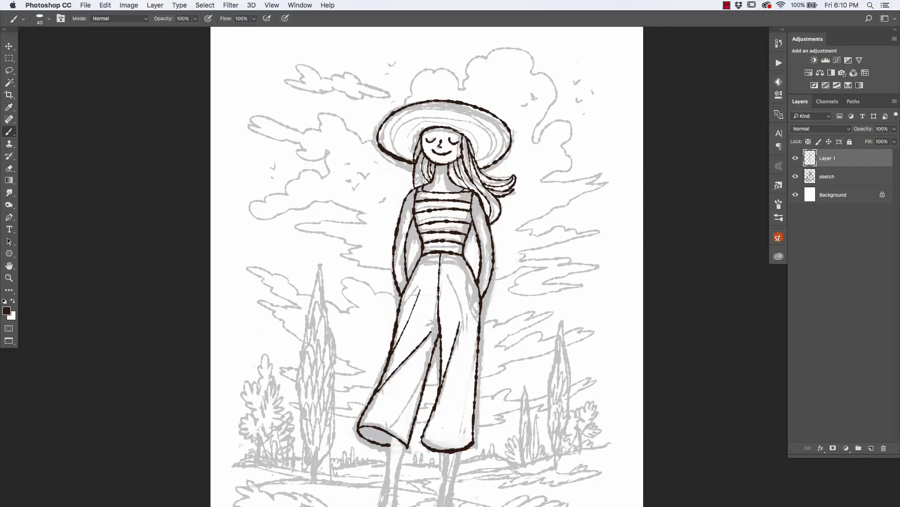
Step: Ink the woven rings of the straw hat, hiding and showing the sketch to check the line work
mouse_move(492, 136)
mouse_down()
mouse_move(403, 140)
mouse_move(493, 117)
mouse_up()
click(795, 176)
click(796, 176)
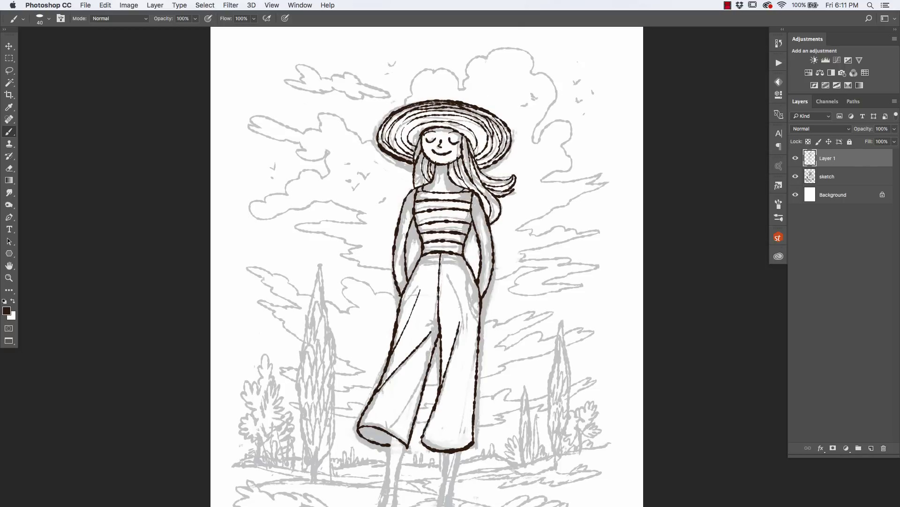
Step: Flip the canvas horizontally to check the figure's balance, and flip it back to its original orientation
key(super+shift+h)
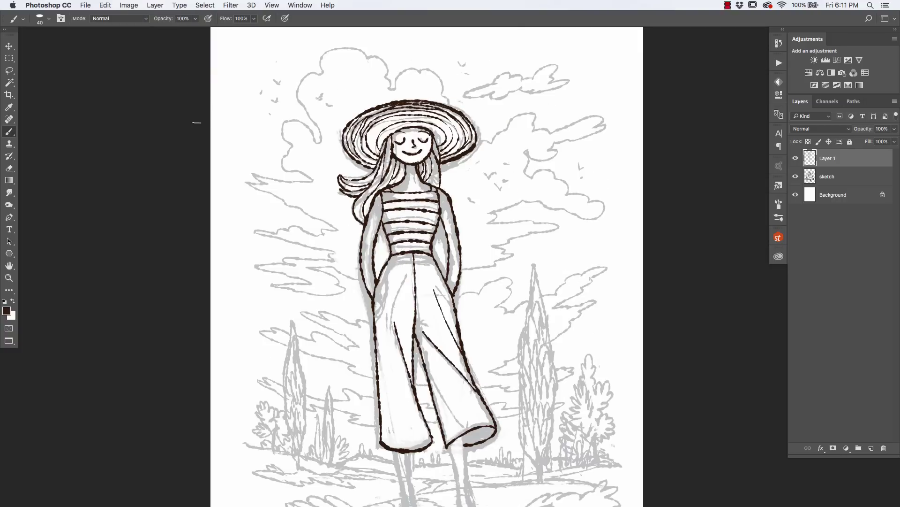
click(129, 5)
click(253, 147)
Step: Ink the button on the trousers' waistband and the figure's legs and shoes
scroll(423, 282, down, 3)
drag(429, 178, 433, 183)
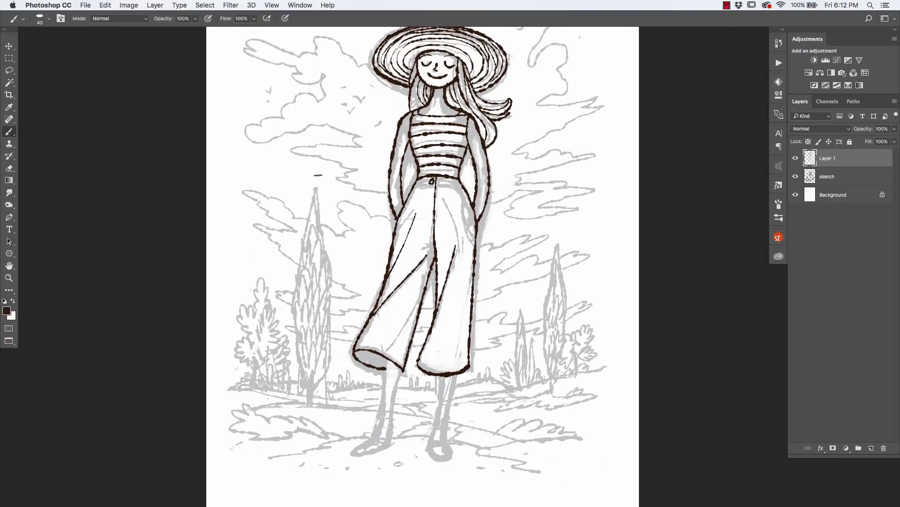
drag(388, 357, 349, 455)
drag(389, 417, 402, 370)
drag(440, 377, 452, 457)
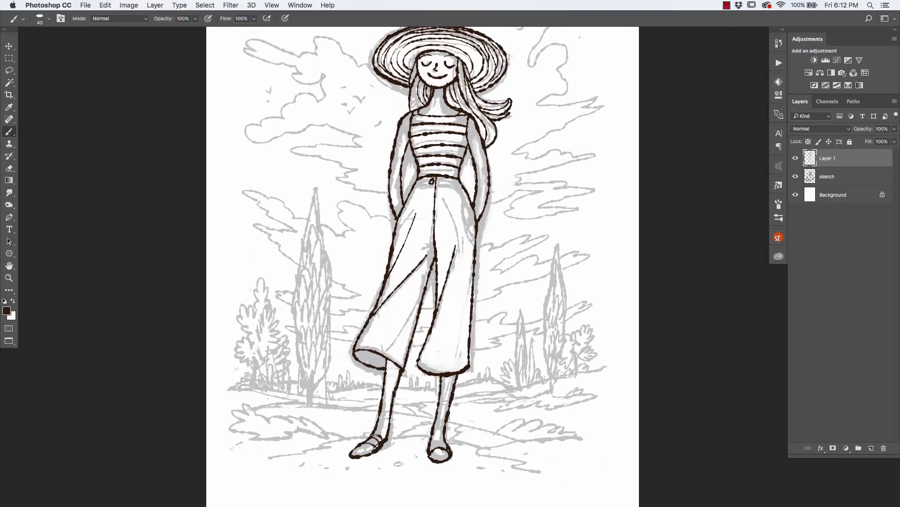
Step: Add a new layer directly below Layer 1 and ink the leafy bush to the left of the feet
scroll(422, 263, left, 3)
scroll(422, 262, down, 1)
super+click(871, 448)
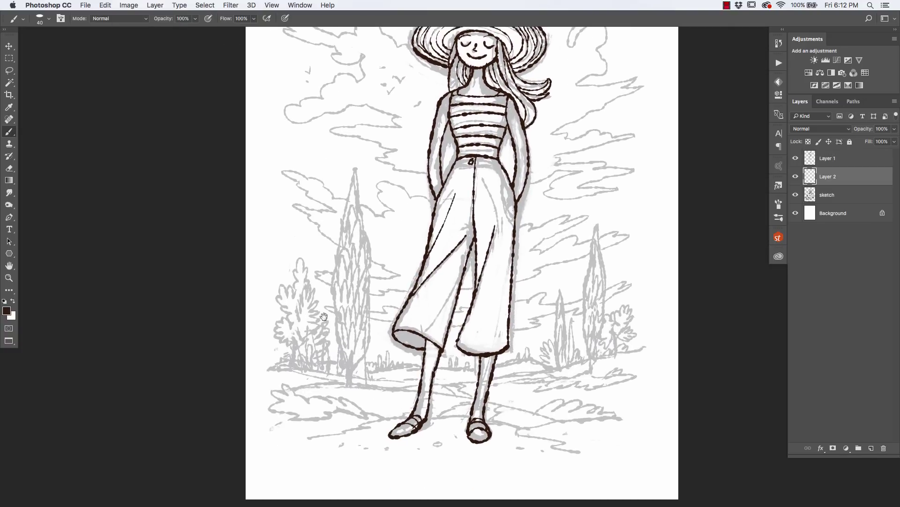
drag(365, 415, 278, 398)
key(super+z)
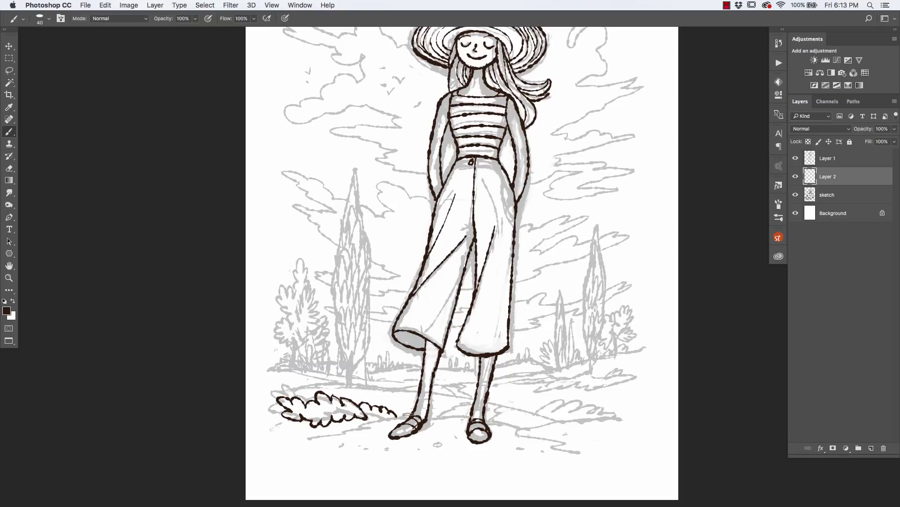
Step: Ink the path edges around the feet and the low bushes to their right on Layer 2
mouse_move(312, 450)
mouse_down()
mouse_move(435, 411)
mouse_move(472, 412)
mouse_up()
drag(514, 430, 536, 459)
drag(535, 417, 624, 403)
drag(624, 413, 600, 431)
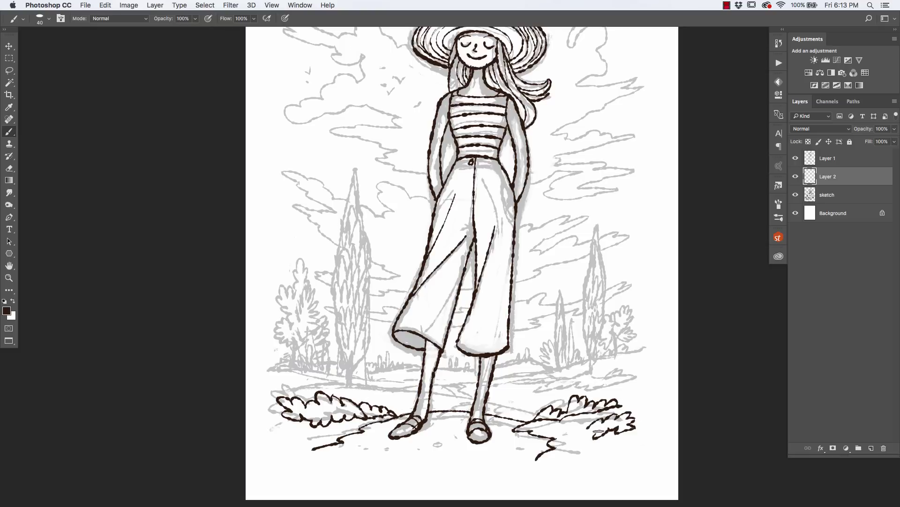
Step: Ink the rolling ground lines and the two cypress trees with short foliage marks on either side of the figure
drag(525, 393, 631, 375)
drag(592, 349, 593, 314)
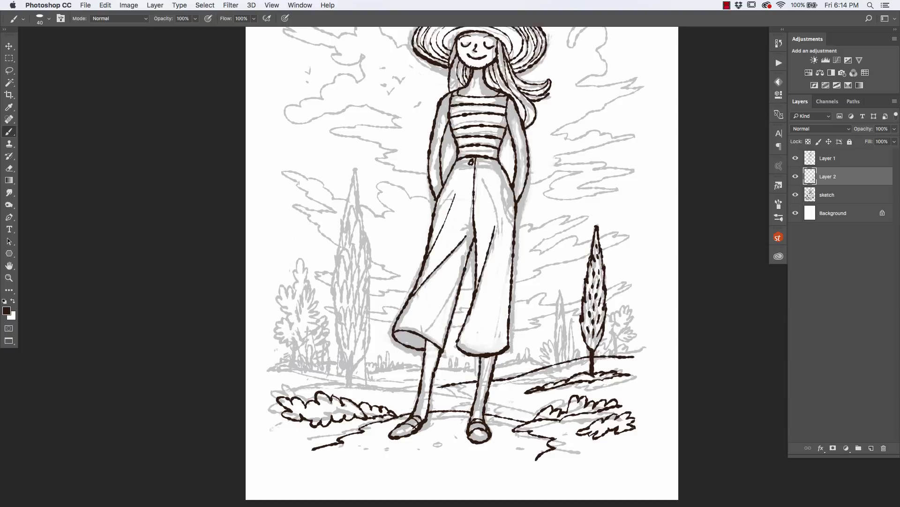
key(super+z)
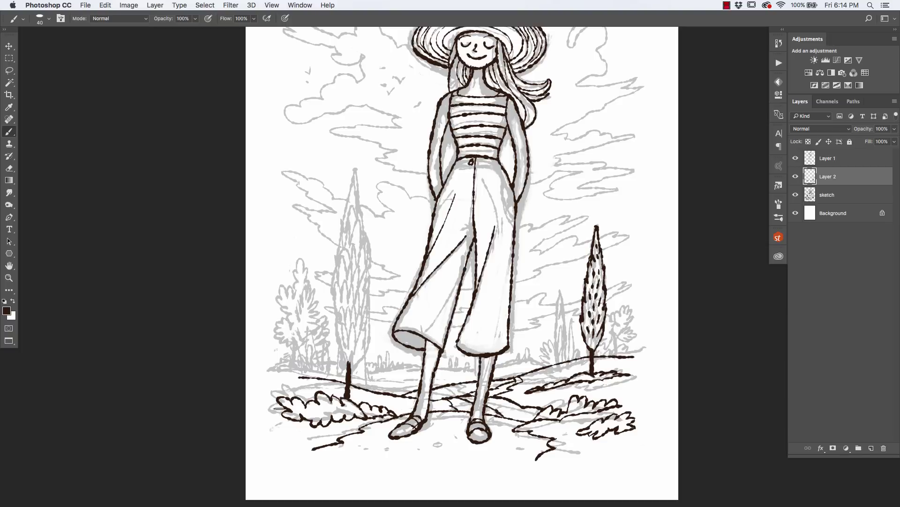
drag(369, 331, 350, 362)
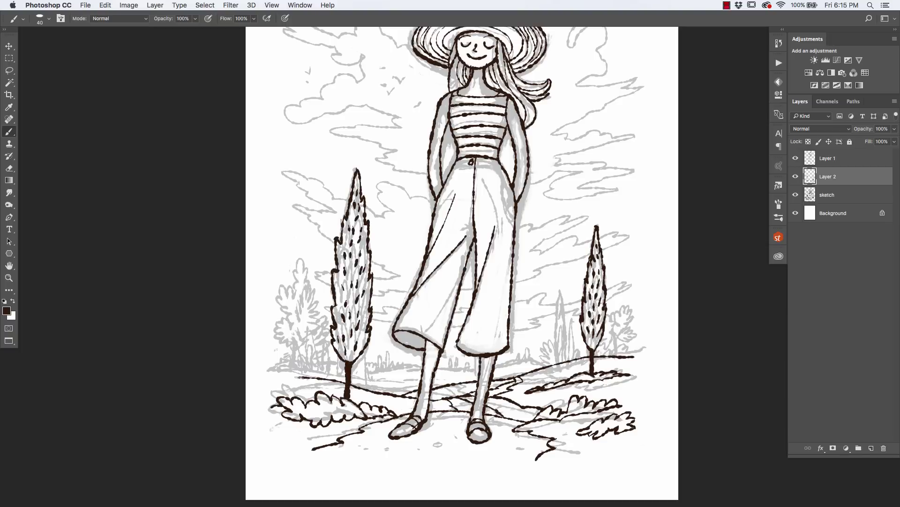
Step: Ink the sketched clouds on both sides of the figure on a separate layer below the landscape lines
key(super+0)
click(796, 194)
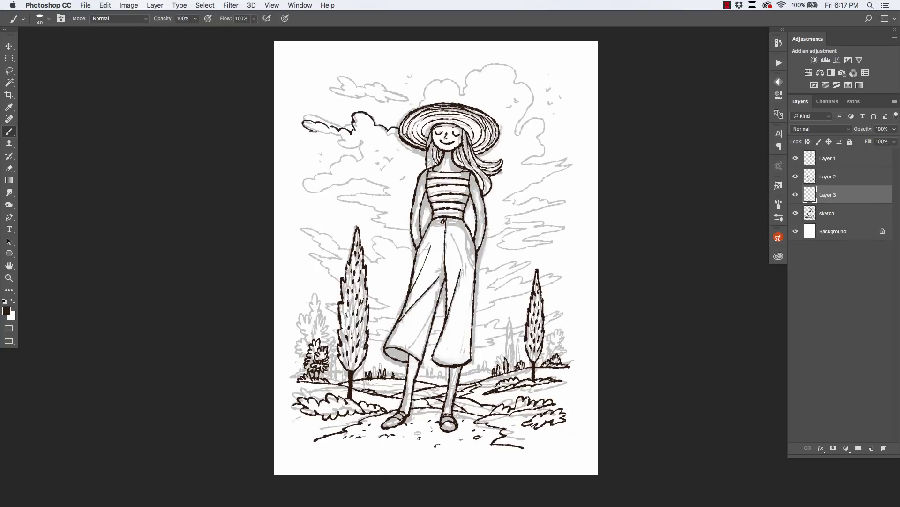
mouse_move(324, 136)
mouse_down()
mouse_move(371, 162)
mouse_move(371, 191)
mouse_move(410, 229)
mouse_up()
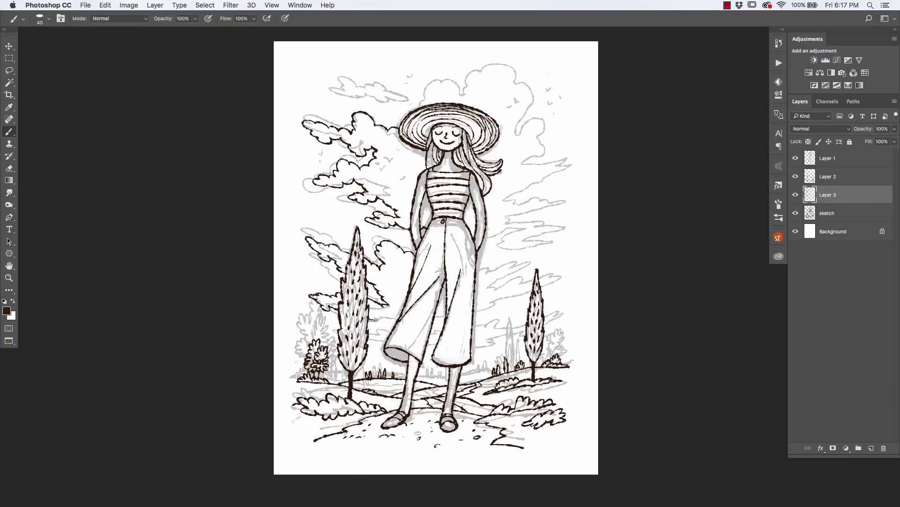
drag(473, 328, 527, 331)
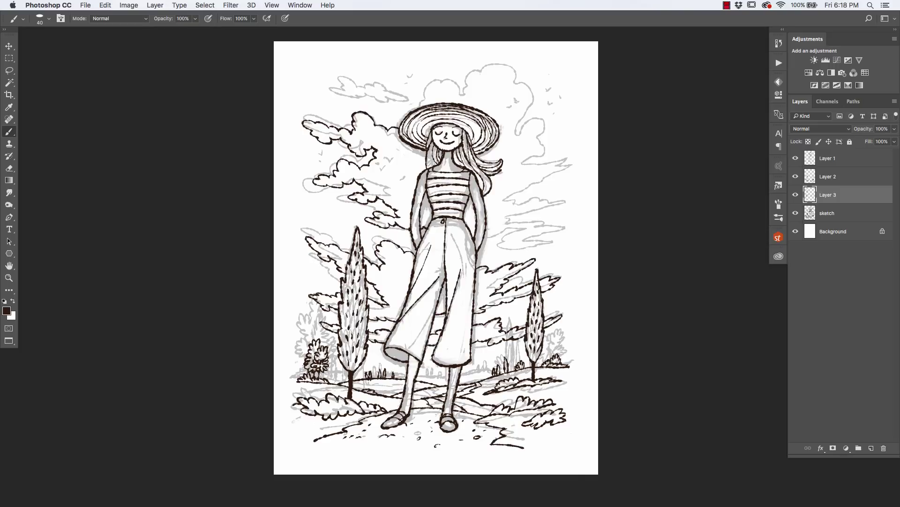
mouse_move(323, 87)
mouse_down()
mouse_move(527, 136)
mouse_move(563, 197)
mouse_move(558, 230)
mouse_up()
Step: Hide the sketch layer and ink an extra cloud in the gap beside the figure's hair
click(795, 213)
scroll(436, 258, up, 2)
scroll(436, 258, down, 3)
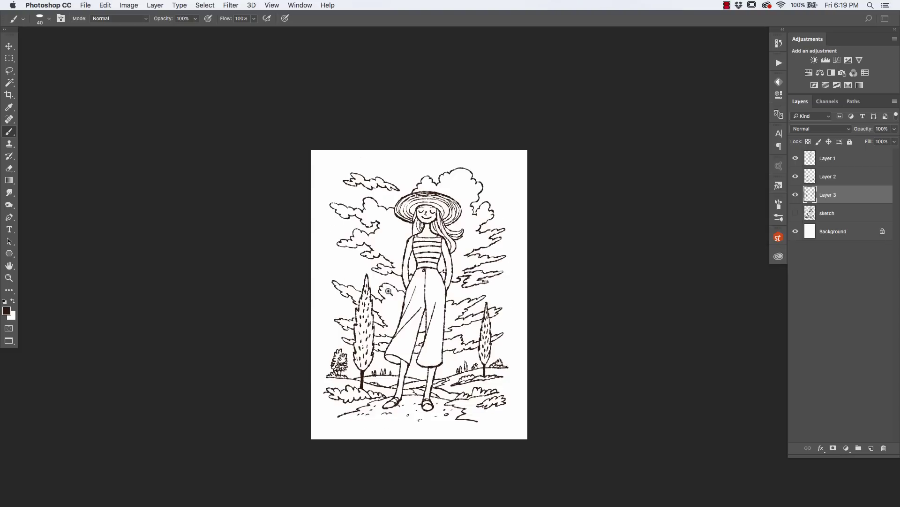
scroll(437, 258, up, 2)
drag(418, 205, 381, 231)
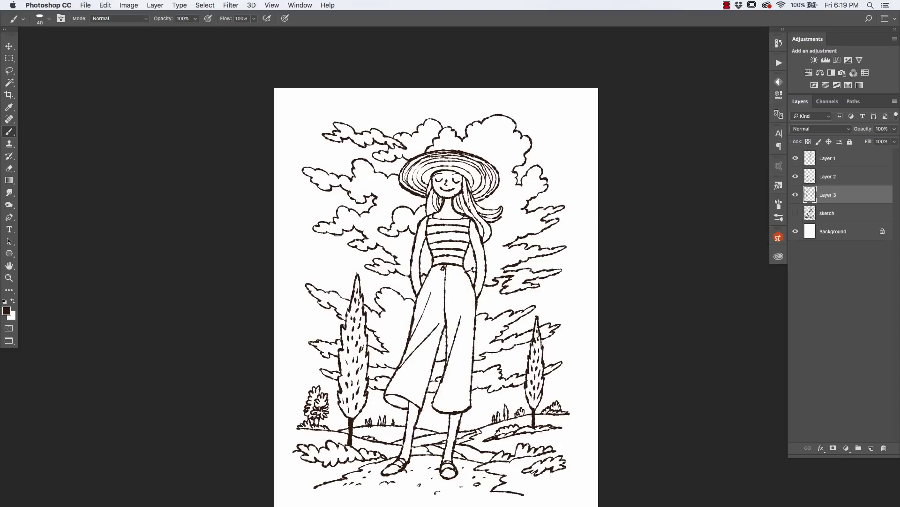
Step: Examine the line art close up and as a whole, filling gaps in the sky with small extra clouds
scroll(493, 118, down, 2)
scroll(494, 118, up, 2)
scroll(239, 324, down, 1)
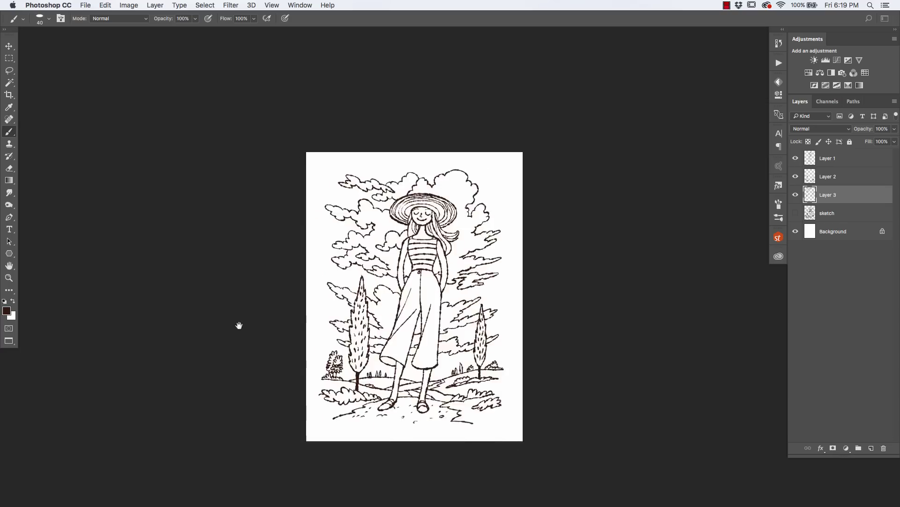
scroll(239, 324, up, 2)
scroll(265, 327, down, 2)
scroll(266, 327, up, 3)
scroll(343, 337, down, 2)
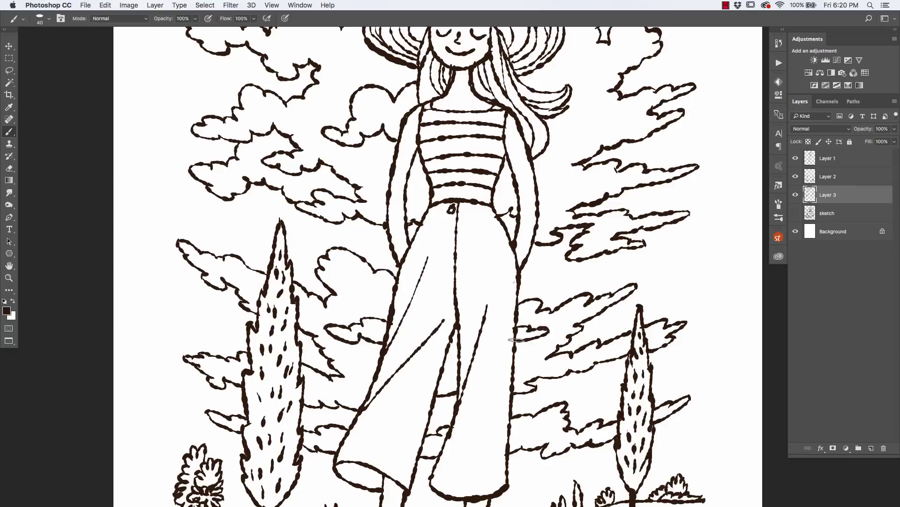
scroll(627, 321, right, 3)
scroll(627, 322, down, 1)
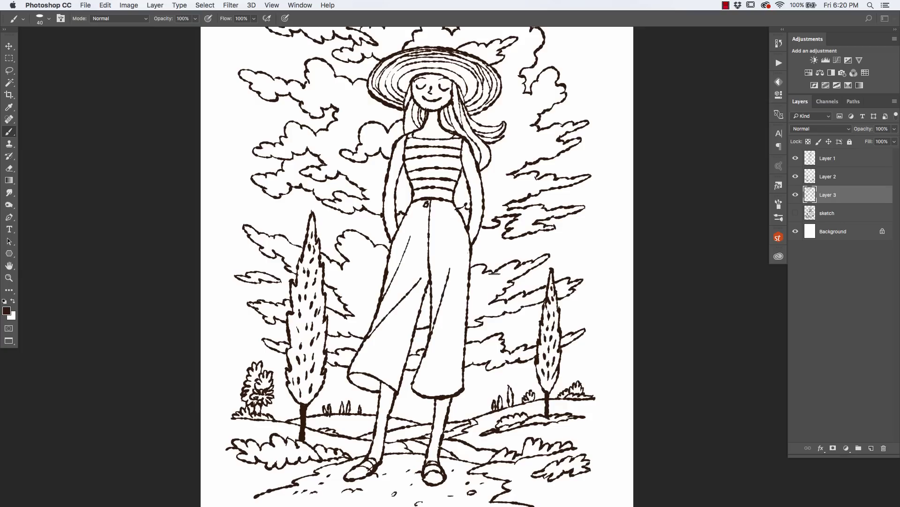
scroll(567, 278, down, 3)
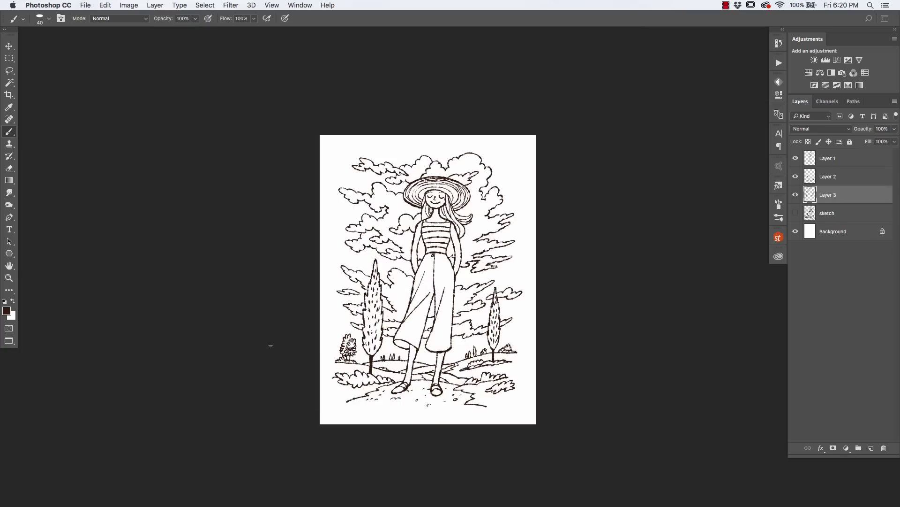
scroll(399, 269, up, 3)
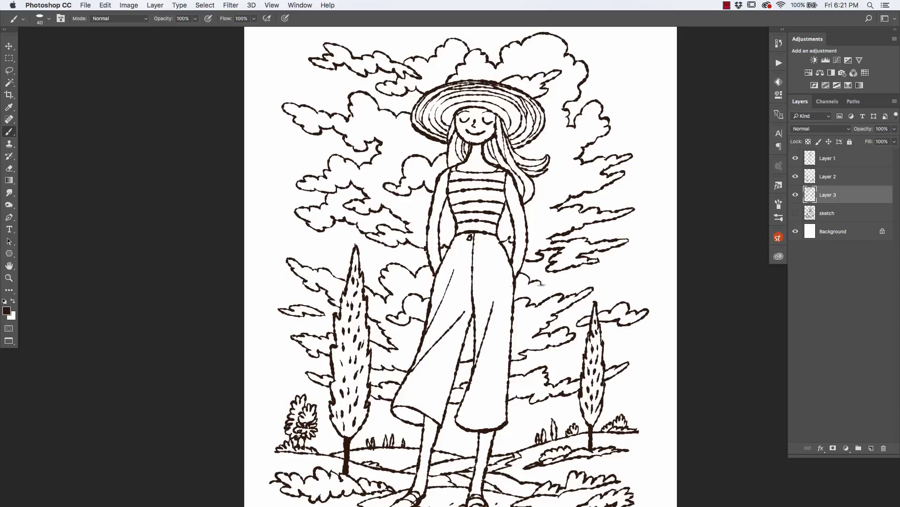
scroll(280, 372, down, 3)
scroll(355, 264, up, 3)
Step: Set the foreground color to orange #d2721d, lock Layer 3's transparent pixels and fill its cloud lines with that color
click(7, 311)
click(190, 116)
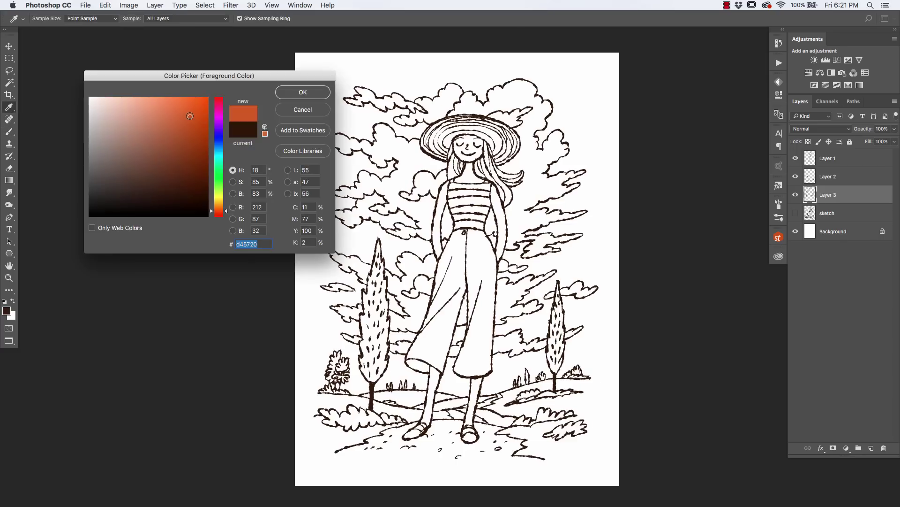
drag(226, 213, 227, 210)
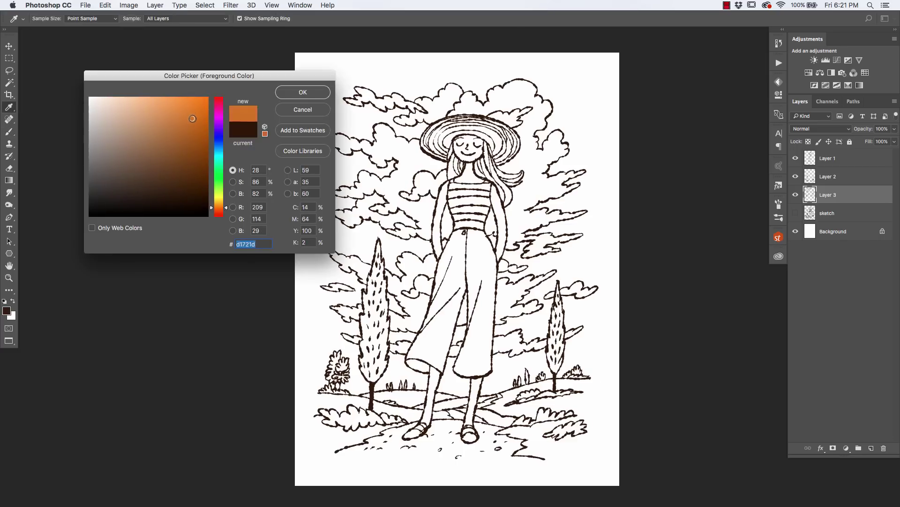
key(Return)
click(808, 142)
key(alt+BackSpace)
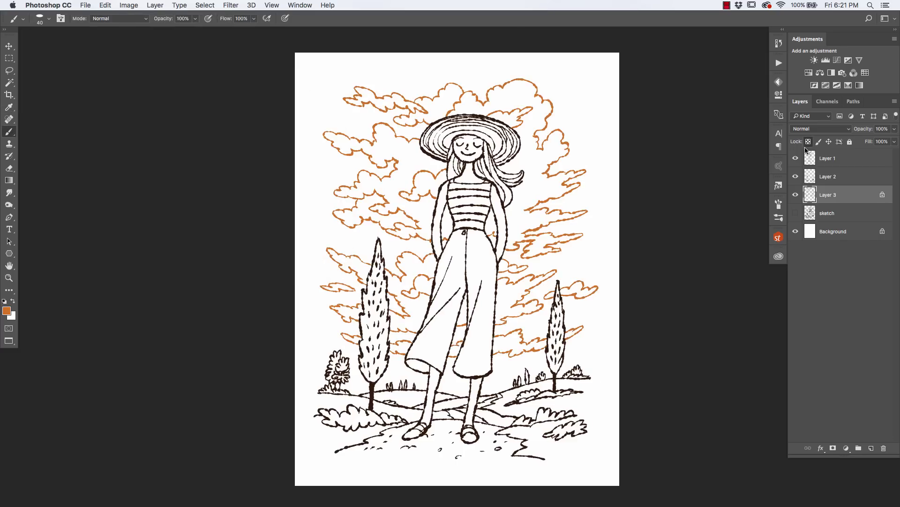
Step: Lock Layer 2's transparent pixels and fill its landscape lines with olive brown #675317
click(811, 177)
click(808, 142)
click(7, 311)
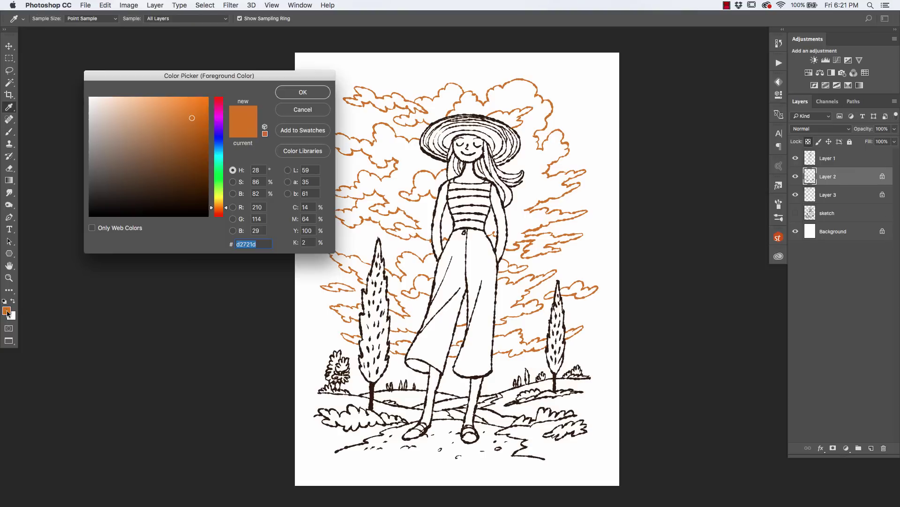
click(181, 163)
drag(228, 211, 226, 207)
key(Return)
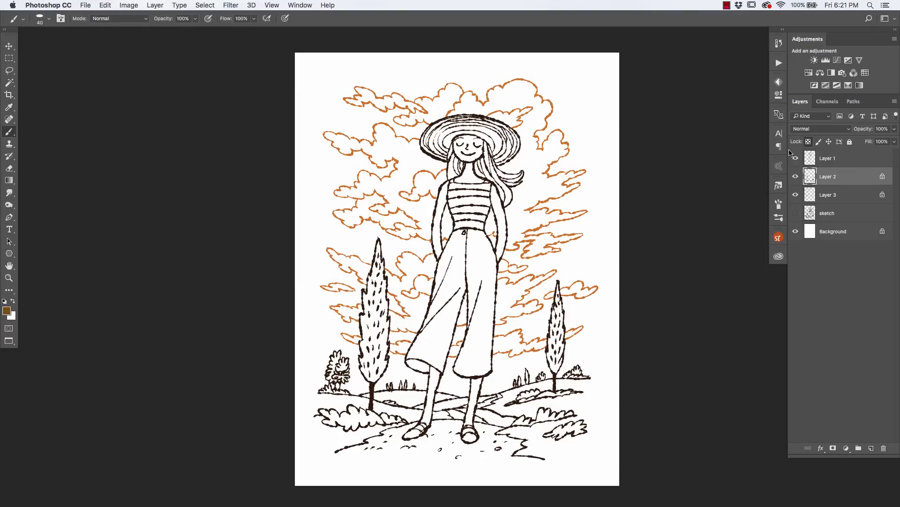
key(alt+BackSpace)
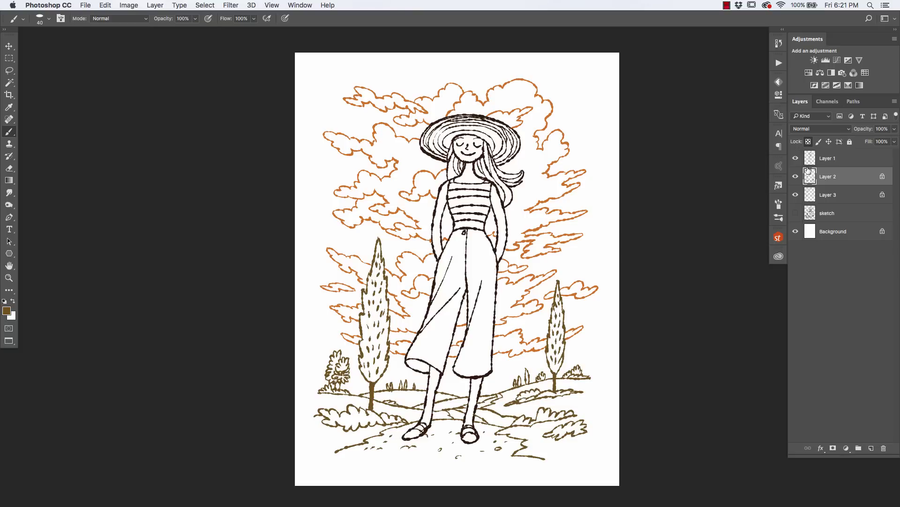
click(6, 310)
key(Return)
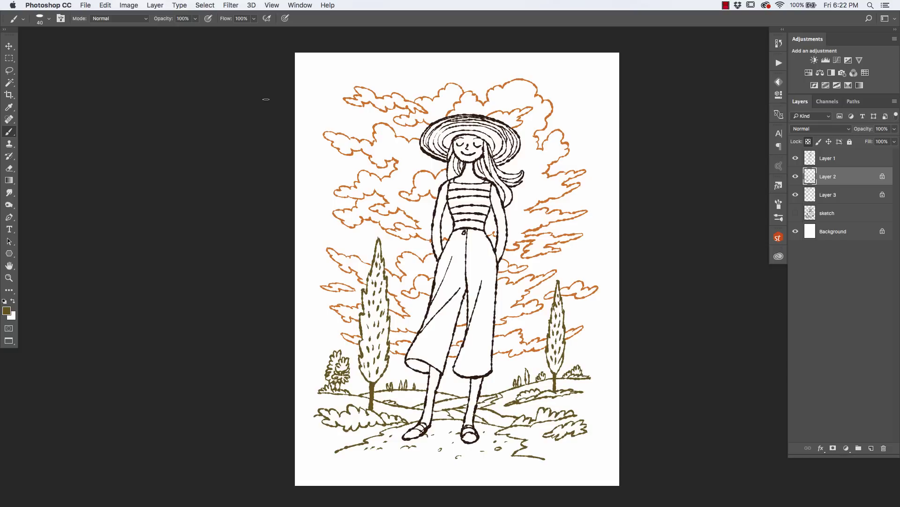
Step: Recolor Layer 3's cloud lines in a brighter orange and paint a mottled yellow sky on Layer 4
click(813, 195)
click(7, 311)
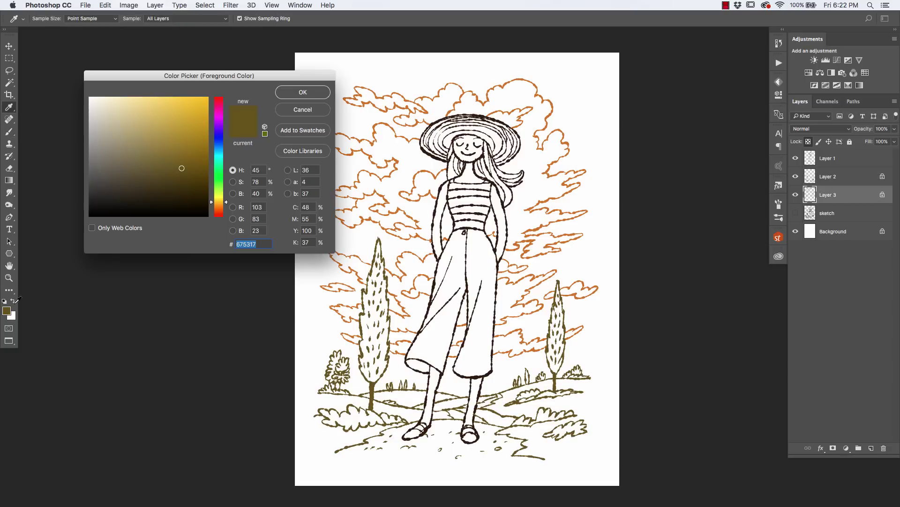
click(454, 108)
click(280, 95)
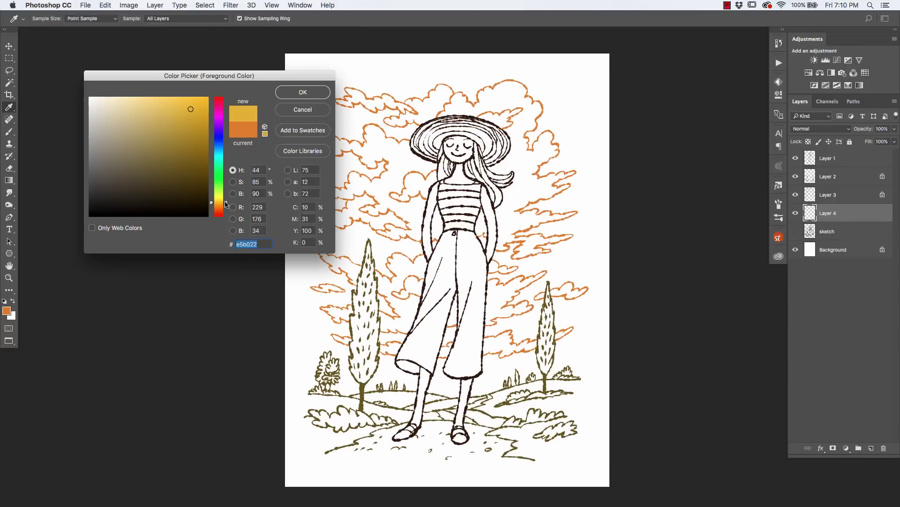
mouse_move(567, 140)
mouse_down()
mouse_move(392, 100)
mouse_move(533, 201)
mouse_move(442, 322)
mouse_move(351, 362)
mouse_up()
Step: Set the foreground color to green #9ab66a, outline the hills with the Lasso and paint the ground below the horizon
key(i)
click(7, 310)
click(151, 131)
click(138, 129)
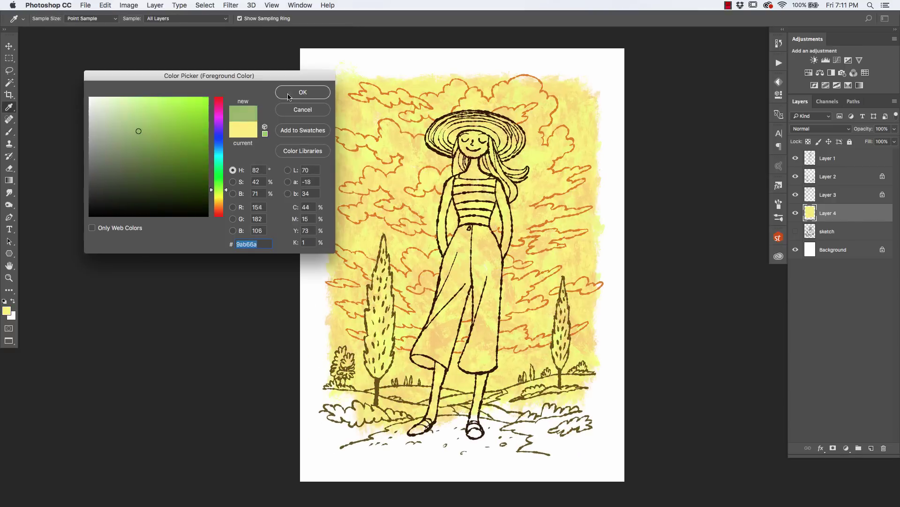
click(303, 92)
drag(357, 398, 422, 404)
key(l)
mouse_move(324, 388)
mouse_down()
mouse_move(595, 378)
mouse_move(323, 389)
mouse_up()
key(b)
drag(586, 384, 497, 436)
mouse_move(464, 404)
mouse_down()
mouse_move(328, 423)
mouse_move(380, 420)
mouse_up()
Step: Choose another green, clear the selection and brush color variation across the grassy ground
key(i)
click(7, 310)
click(140, 122)
click(303, 92)
key(ctrl+d)
key(b)
click(120, 19)
click(120, 19)
drag(553, 420, 394, 417)
Step: Outline the foreground path with the Lasso and paint it in a pale beige-green
key(l)
mouse_move(553, 455)
mouse_down()
mouse_move(333, 453)
mouse_move(553, 455)
mouse_move(352, 450)
mouse_up()
key(b)
click(6, 310)
click(303, 92)
click(6, 310)
click(303, 92)
mouse_move(488, 445)
mouse_down()
mouse_move(466, 446)
mouse_move(482, 432)
mouse_up()
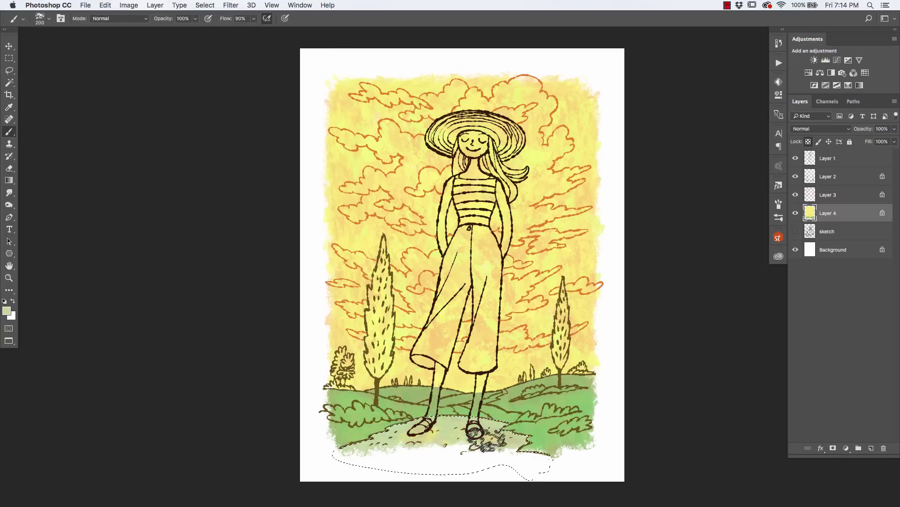
Step: Add a new layer above Layer 4 and color the distant stretches of the path on Layer 4
key(super+d)
key(super+plus)
key(super+shift+alt+n)
key(alt+bracketleft)
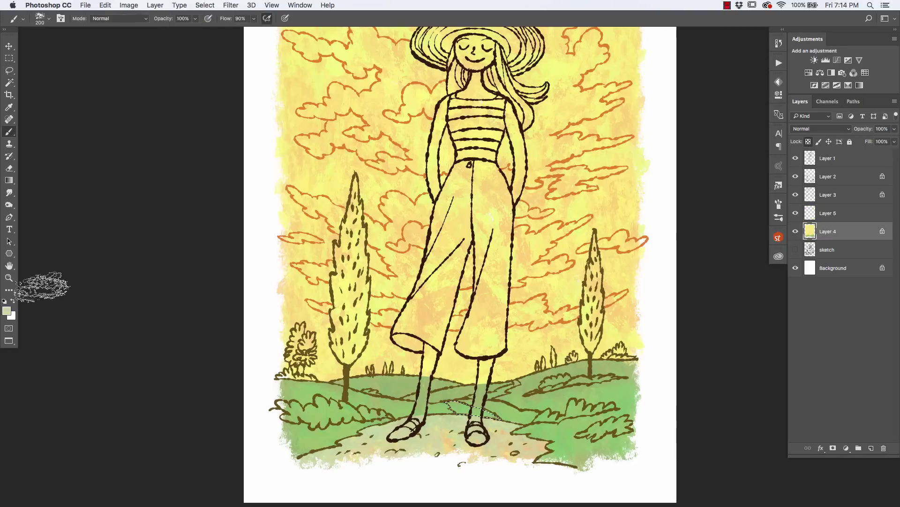
key(super+minus)
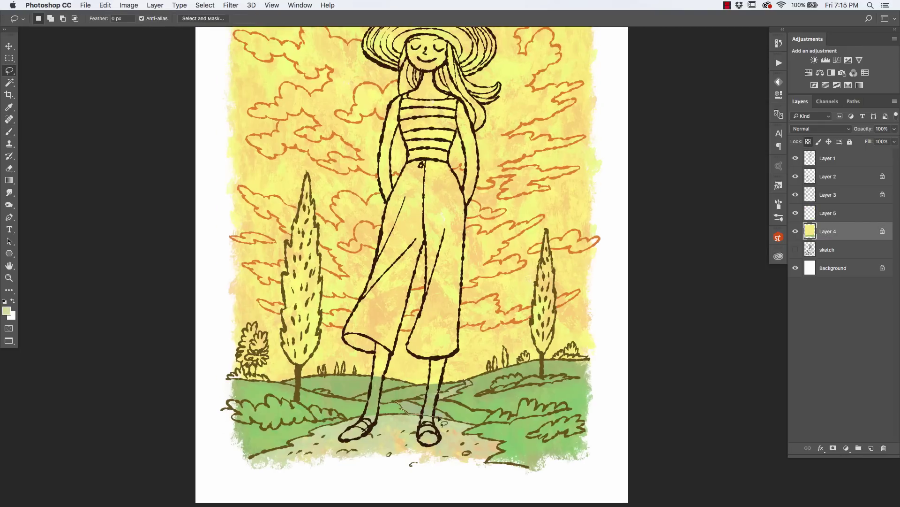
key(super+minus)
Step: Set the foreground color to green #6d8b65, outline the tall cypress on Layer 5 and paint it green
click(6, 310)
click(120, 151)
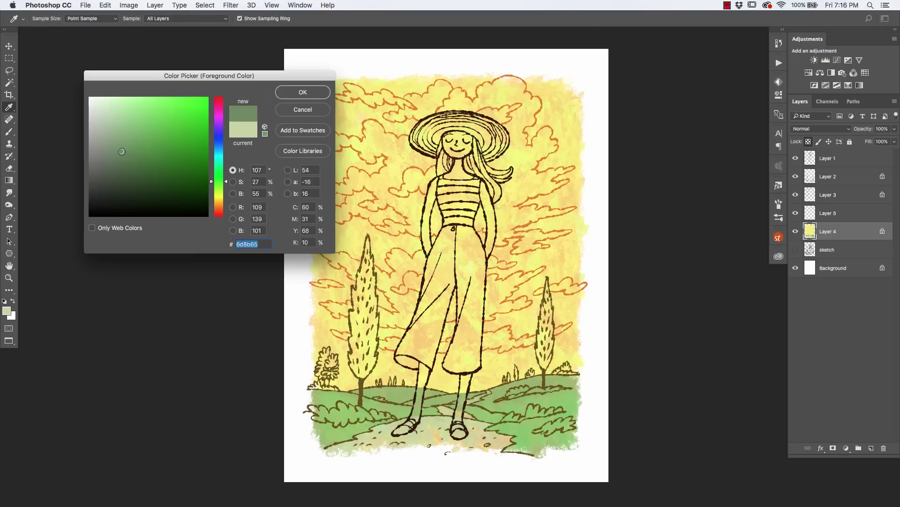
click(303, 91)
key(super+plus)
key(alt+bracketright)
key(l)
mouse_move(394, 337)
mouse_down()
mouse_move(364, 247)
mouse_move(370, 361)
mouse_move(375, 281)
mouse_up()
key(b)
Step: Review the brush's Color Dynamics and paint a varied green texture over the tall cypress
key(F5)
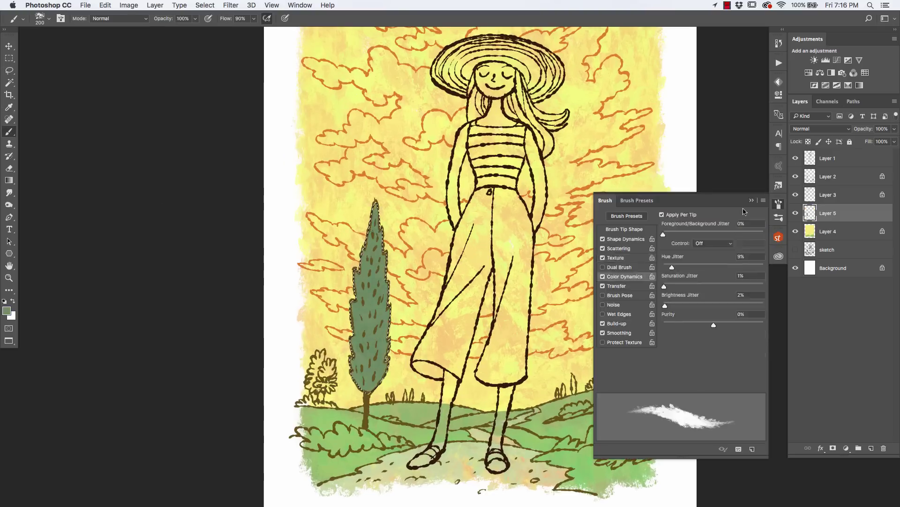
key(F5)
drag(361, 244, 370, 375)
click(7, 310)
click(298, 91)
drag(370, 263, 371, 366)
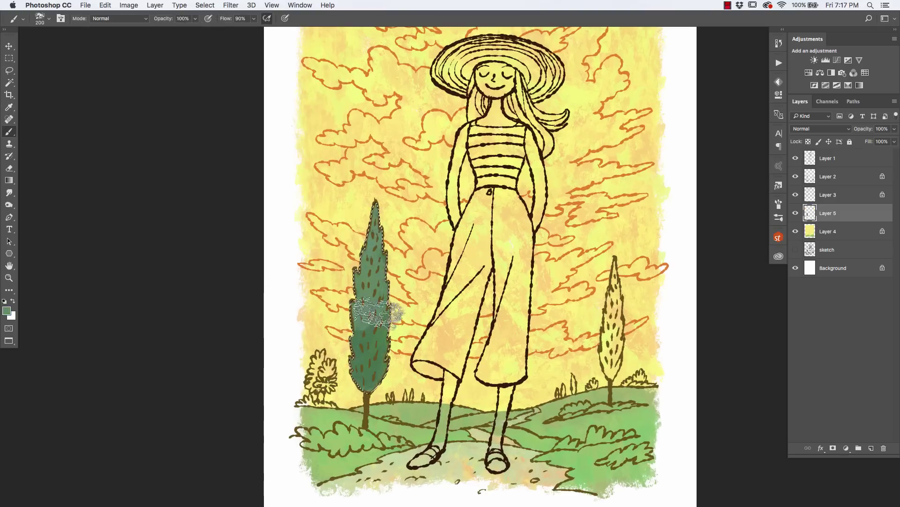
Step: Recolor Layer 2's landscape lines with dark green #4b5742
key(super+plus)
key(super+minus)
click(6, 310)
click(116, 177)
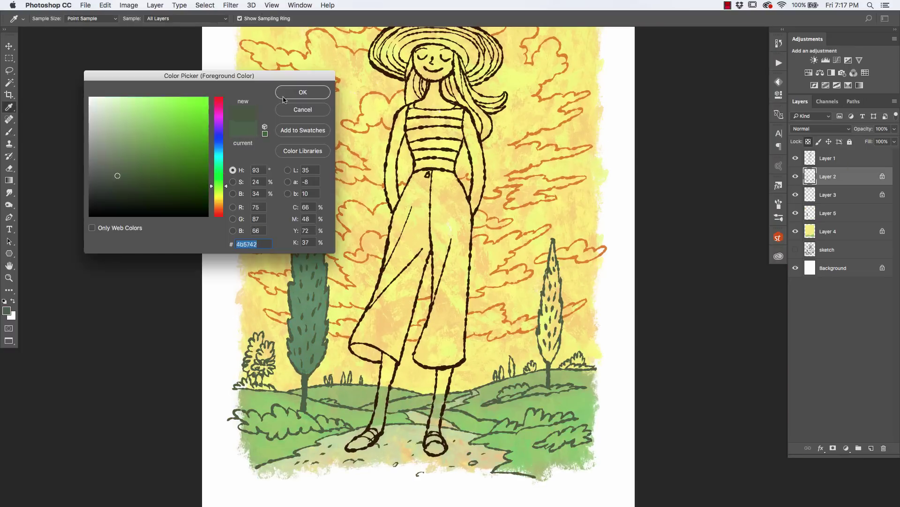
click(301, 91)
Step: Outline the smaller cypress with the Lasso on Layer 5 and paint it the same textured green
key(super+plus)
key(l)
mouse_move(498, 187)
mouse_down()
mouse_move(517, 294)
mouse_move(498, 187)
mouse_move(492, 366)
mouse_up()
key(b)
click(6, 311)
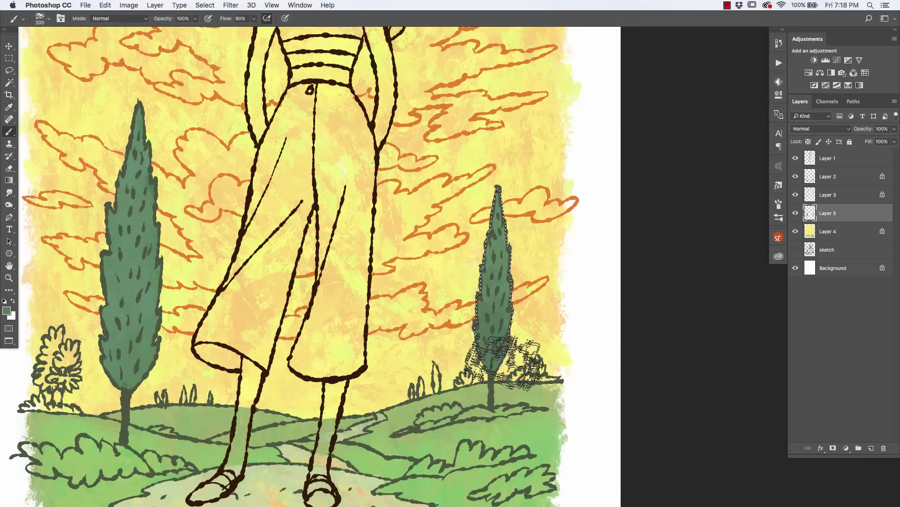
key(super+minus)
Step: Outline the large bush below the tall cypress and paint it with green #577b5e
key(super+plus)
key(l)
drag(217, 353, 395, 361)
key(b)
click(6, 310)
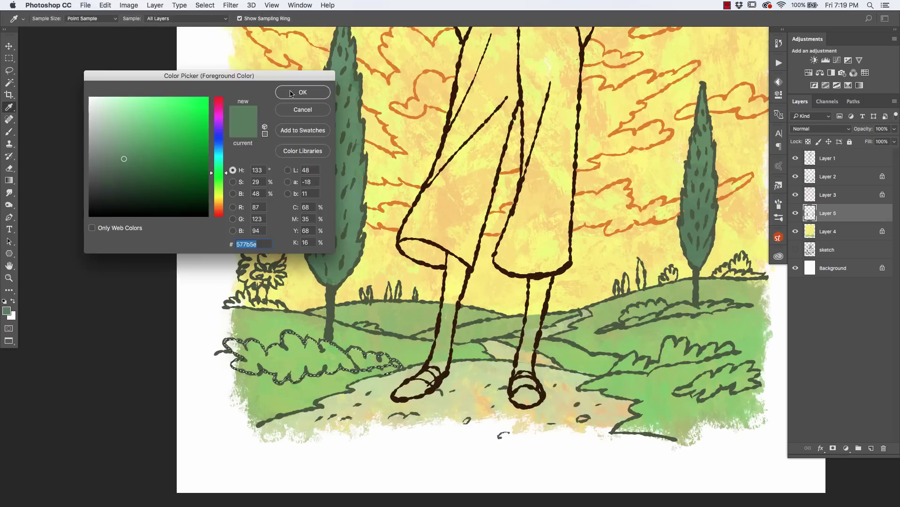
click(302, 91)
key(super+minus)
Step: Outline the foreground bushes on the other side of the path and paint them dark green
mouse_move(244, 357)
mouse_down()
mouse_move(394, 366)
mouse_move(520, 350)
mouse_up()
key(super+plus)
key(b)
drag(452, 368, 492, 375)
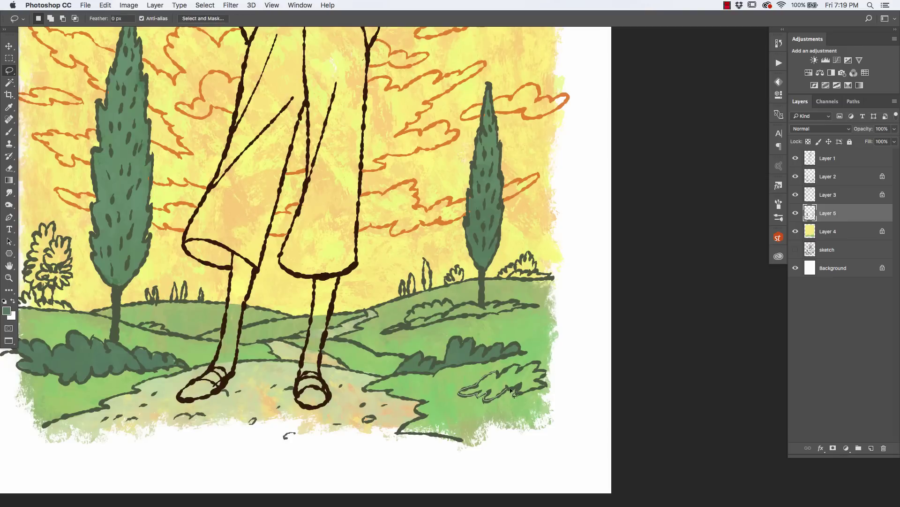
key(super+minus)
Step: Outline the small leafy tree and its ground shrubs beside the tall cypress and paint them gray-green
key(super+plus)
key(l)
drag(375, 240, 338, 281)
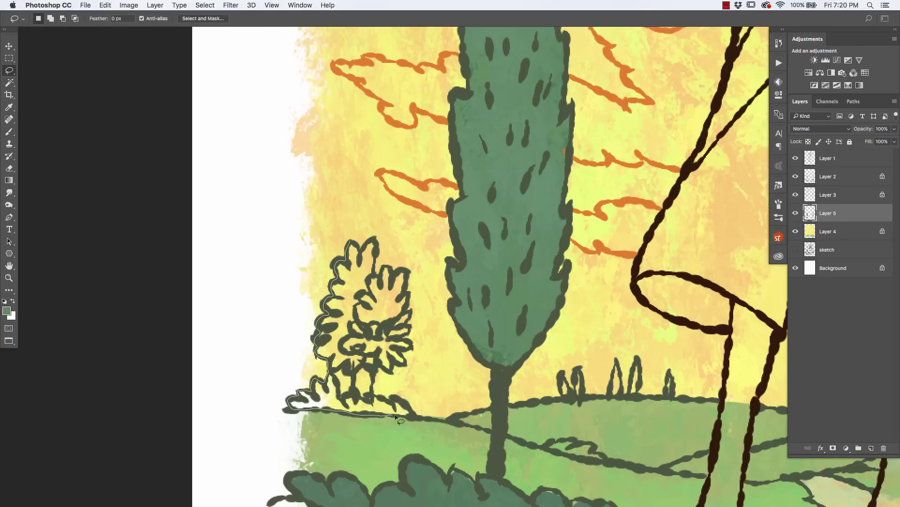
drag(408, 307, 413, 413)
key(super+minus)
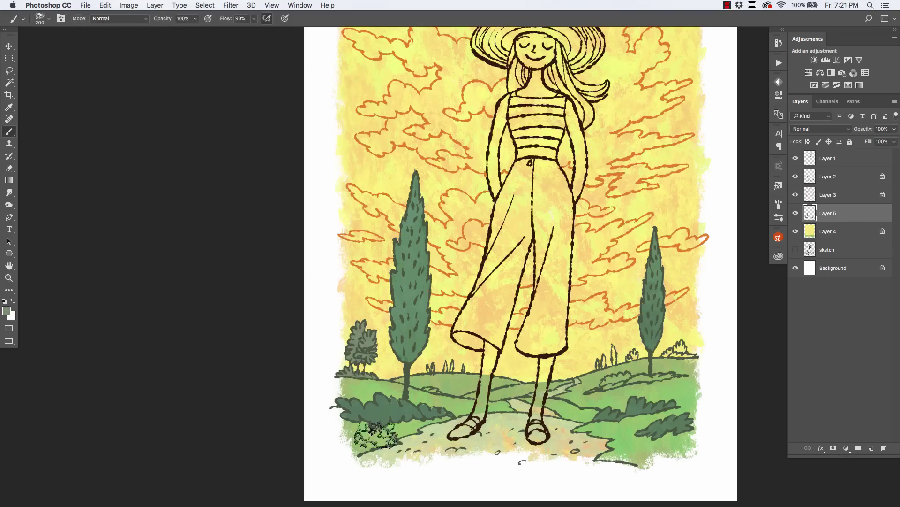
key(super+minus)
Step: Outline the tiny trees and shrubs along the horizon and paint them with gray-green #788d6d
key(super+plus)
mouse_move(530, 409)
mouse_down()
mouse_move(617, 394)
mouse_move(529, 409)
mouse_up()
key(super+plus)
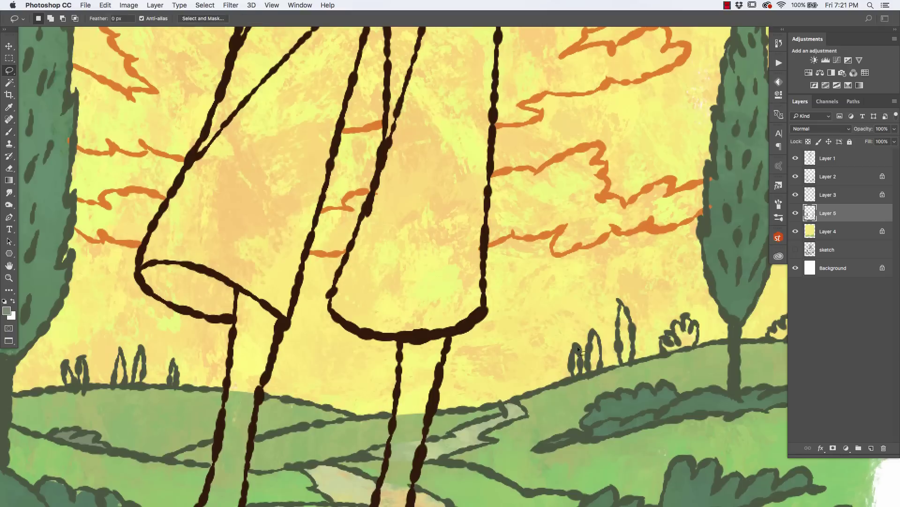
key(super+minus)
scroll(450, 253, left, 10)
key(super+minus)
click(6, 311)
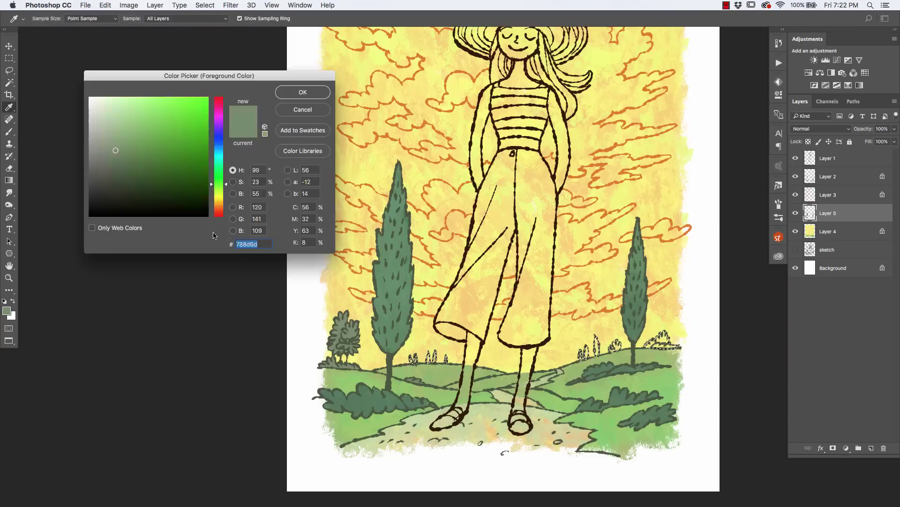
click(301, 90)
key(b)
key(super+minus)
Step: Outline the distant hill behind the tall cypress and paint a muted color variation on it on Layer 4
key(super+plus)
click(828, 231)
drag(253, 319, 628, 328)
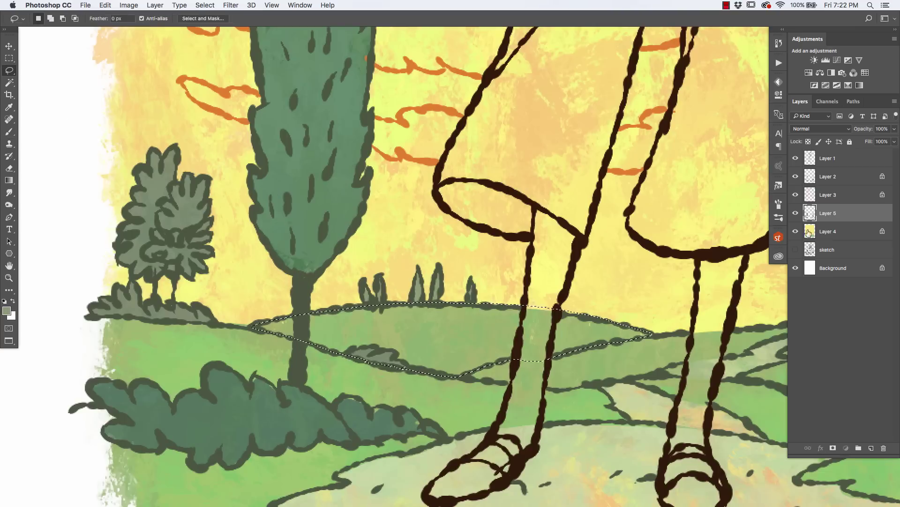
key(super+minus)
key(super+minus)
click(6, 310)
click(302, 90)
key(super+plus)
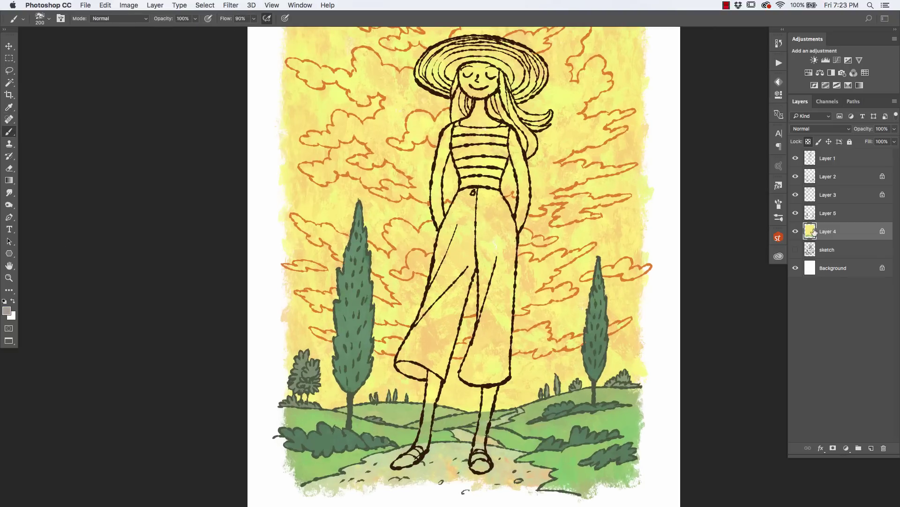
Step: Add a new layer above Layer 5, outline the woman's trousers with the Lasso and fill them with gray
click(871, 448)
key(l)
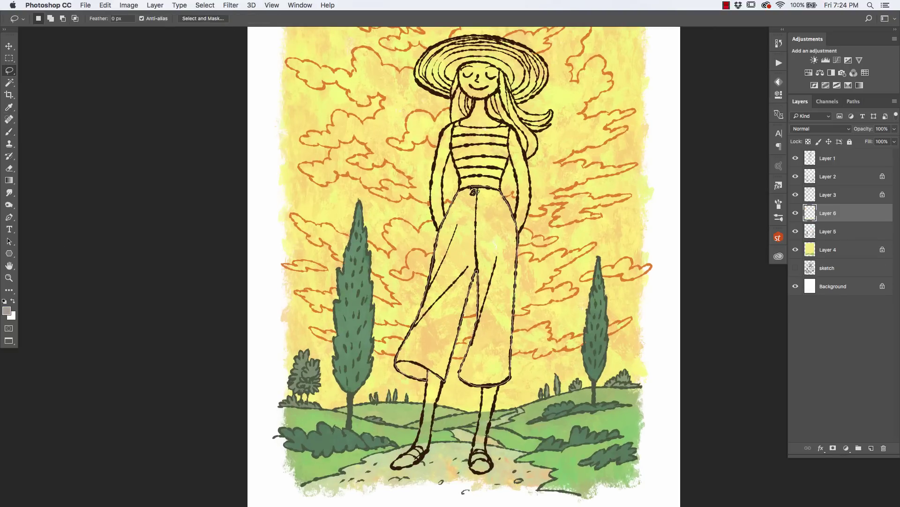
drag(474, 191, 473, 192)
key(alt+BackSpace)
key(super+minus)
Step: Repaint the trousers pale warm gray, choose #b4aca1 for shading and clear the selection
key(i)
click(7, 310)
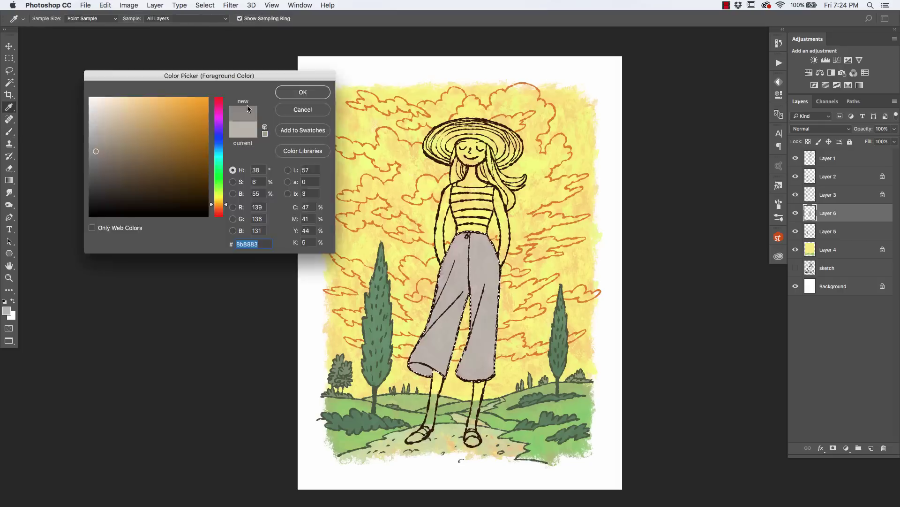
click(302, 91)
click(6, 311)
click(303, 92)
click(7, 310)
click(102, 136)
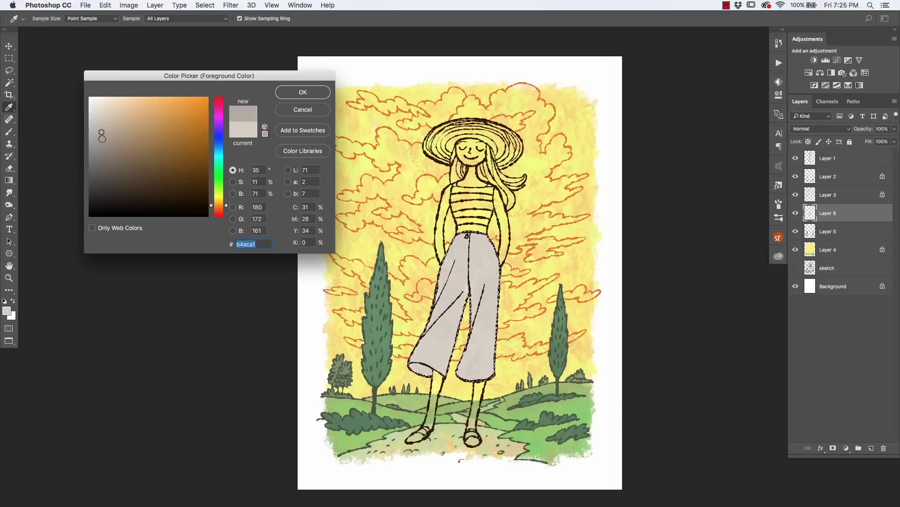
click(302, 92)
key(alt+BackSpace)
key(super+d)
Step: Outline the woman's striped top on Layer 6 and color its stripes in alternating light and dark green
key(l)
key(super+plus)
drag(497, 218, 496, 221)
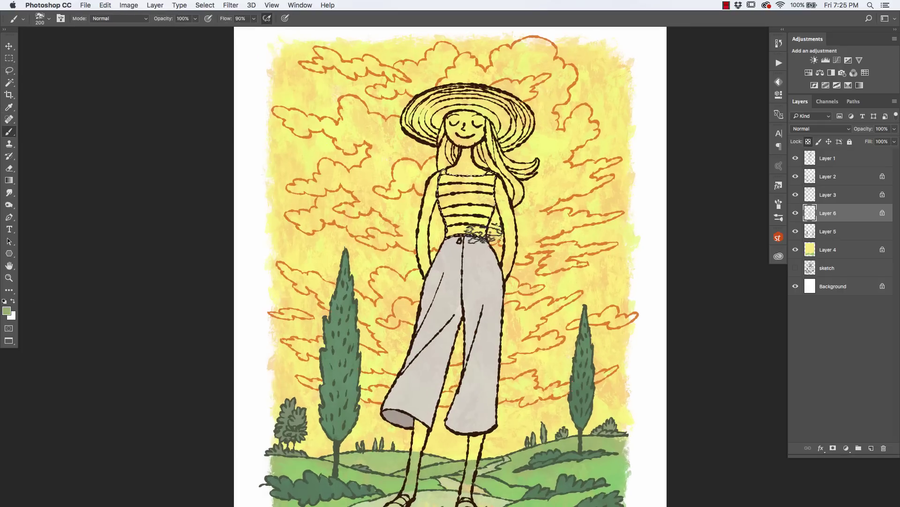
key(alt+BackSpace)
key(super+plus)
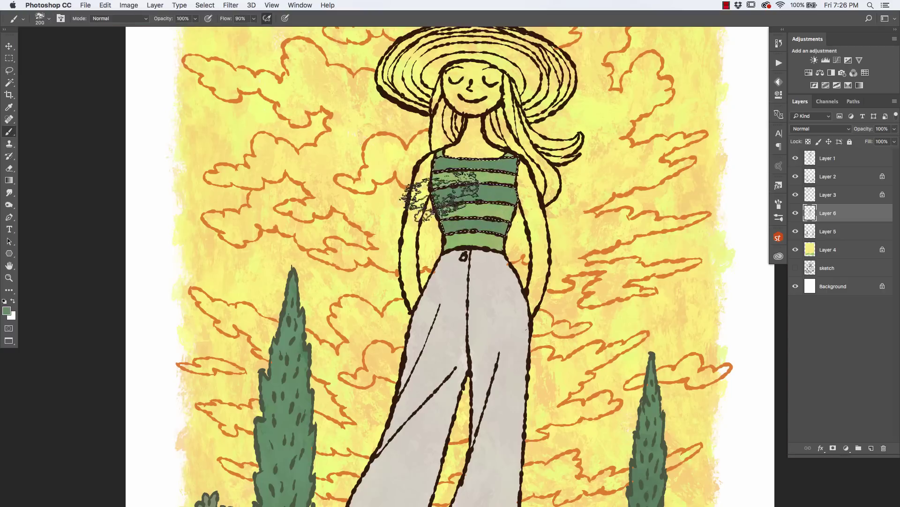
key(super+minus)
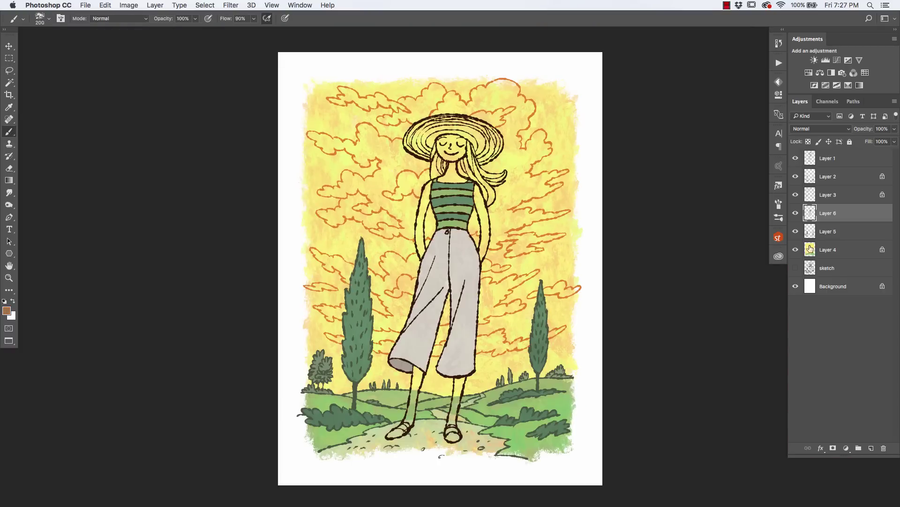
Step: On a new layer beneath the clothing, outline the woman's face, neck and arms and paint them brown
key(super+alt+shift+n)
key(l)
key(super+plus)
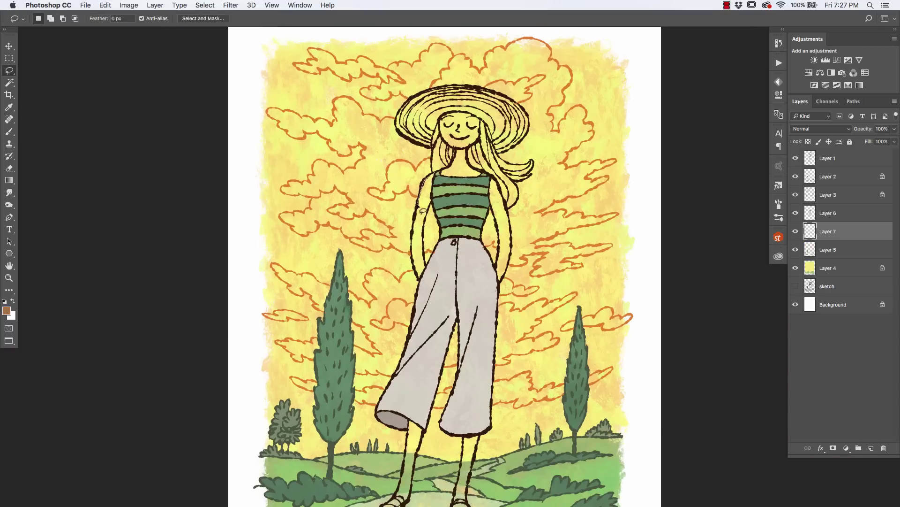
key(alt+BackSpace)
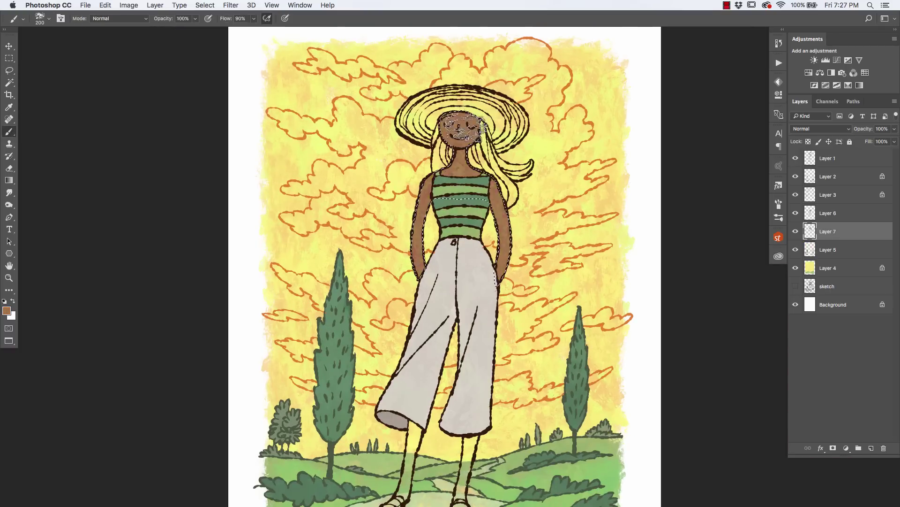
Step: Outline the woman's legs and feet with the Lasso and fill them with the brown skin color
key(super+plus)
scroll(469, 262, down, 5)
drag(435, 251, 436, 262)
drag(516, 280, 505, 399)
key(alt+BackSpace)
key(super+0)
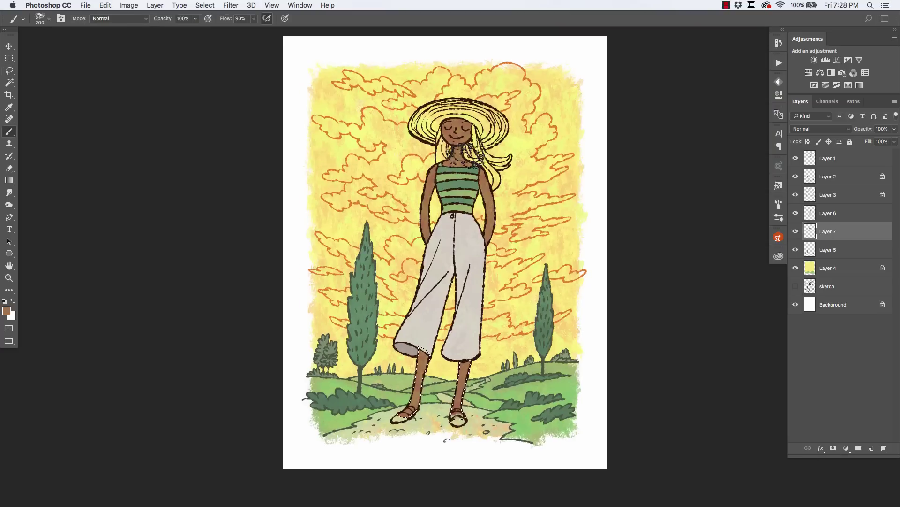
Step: Choose a dark brown and, on a new layer beneath the skin, outline and paint the woman's long hair
key(b)
key(super+plus)
click(7, 311)
click(302, 91)
key(super+alt+shift+n)
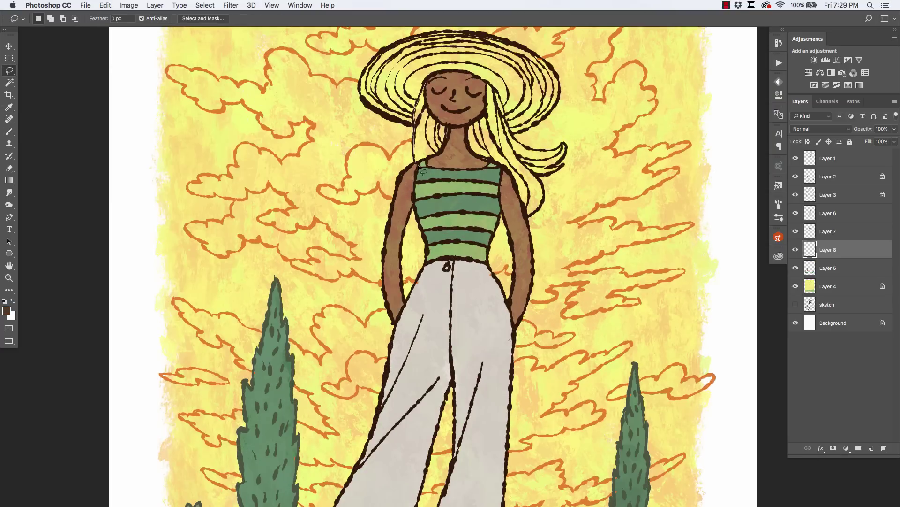
key(l)
drag(417, 164, 520, 218)
key(alt+BackSpace)
key(b)
key(super+plus)
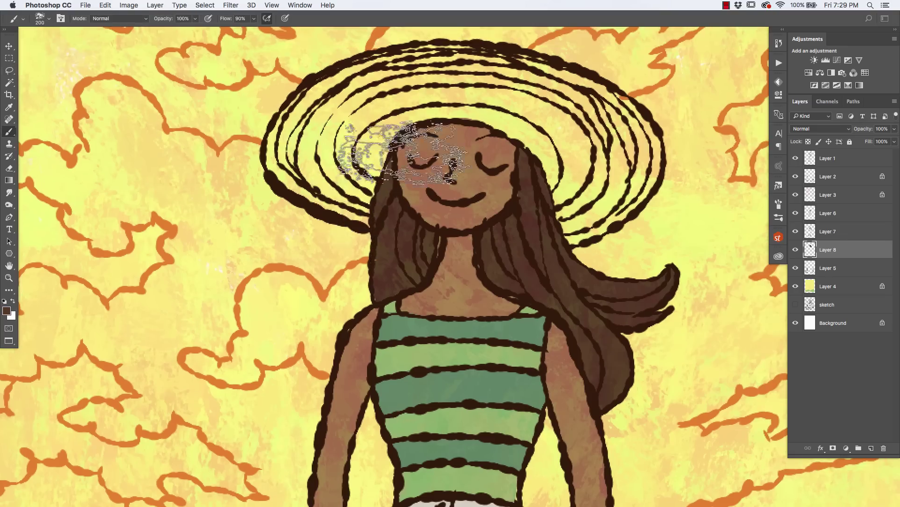
Step: Clear the selection and make Layer 6, which holds the woman's clothing, the active layer
key(super+0)
key(super+plus)
key(l)
key(alt+period)
key(super+d)
key(super+0)
click(828, 213)
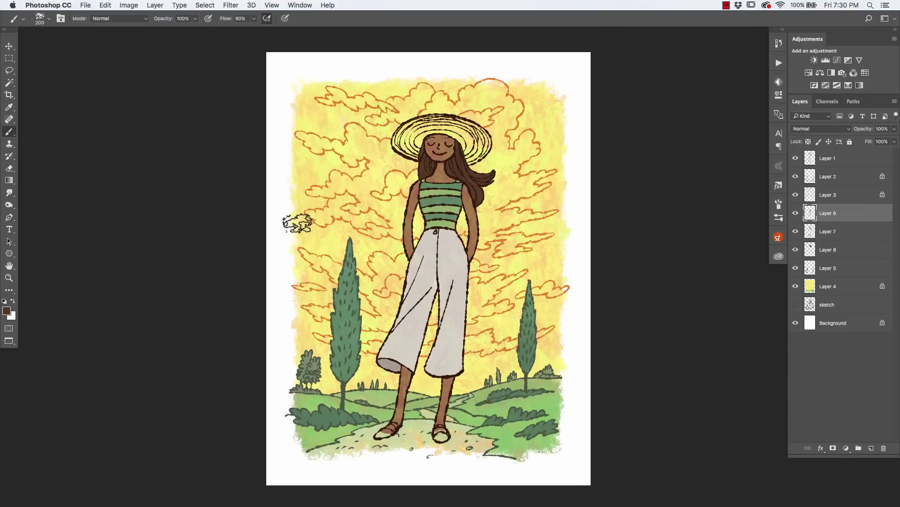
Step: Choose a medium gray, recolor the woman's wide trousers on Layer 6 with it, and clear the selection
click(6, 310)
click(302, 90)
mouse_move(416, 233)
mouse_down()
mouse_move(471, 382)
mouse_move(417, 233)
mouse_move(448, 281)
mouse_up()
key(alt+BackSpace)
key(b)
click(7, 310)
click(301, 90)
key(super+z)
key(super+d)
Step: Choose an olive gray (#918a68), outline the straw hat with the Lasso and fill it on a new layer beneath the hair
key(i)
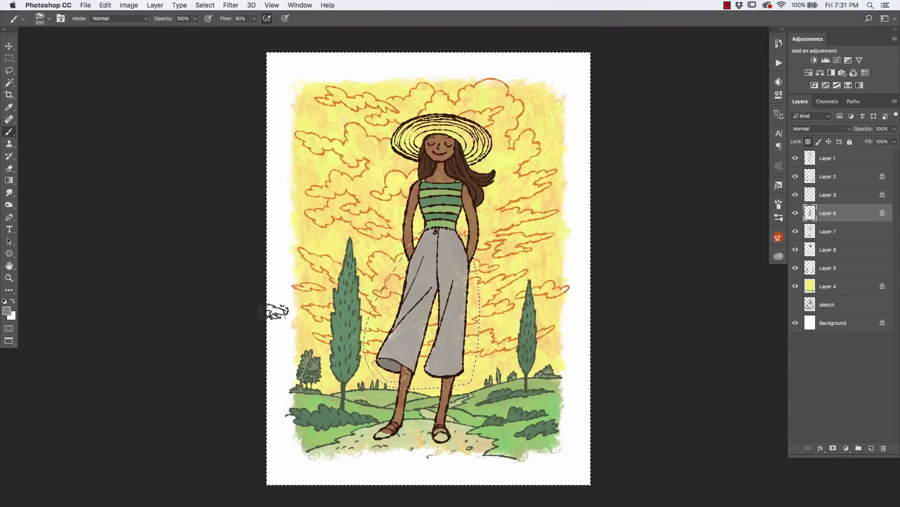
key(super+plus)
click(6, 311)
key(Return)
key(l)
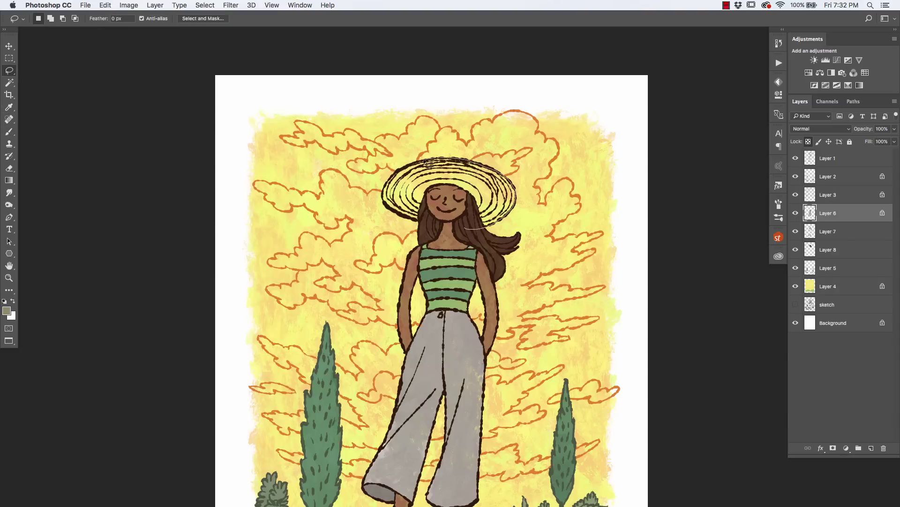
drag(425, 162, 426, 161)
key(shift+super+alt+n)
key(alt+BackSpace)
Step: Try warmer tan paint on the hat, including the color #b59861
key(i)
click(6, 311)
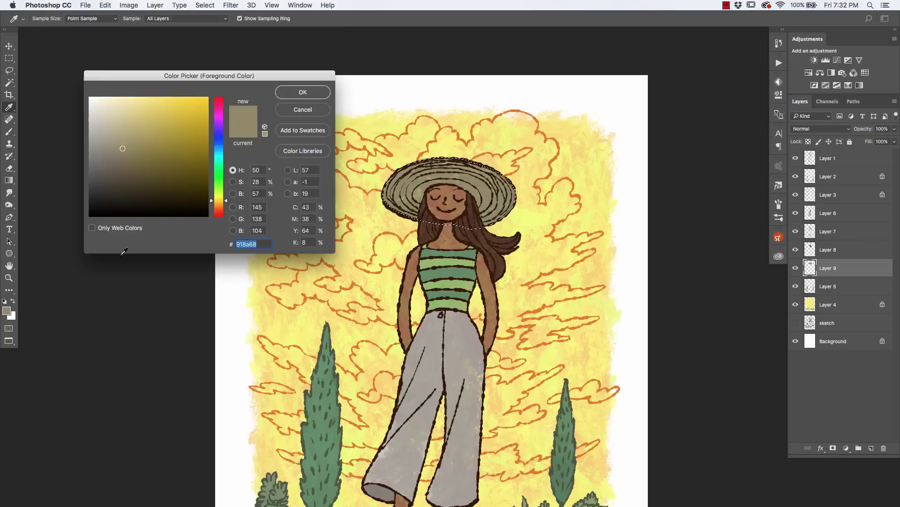
key(Return)
key(b)
key(super+minus)
key(super+minus)
key(super+equal)
click(7, 311)
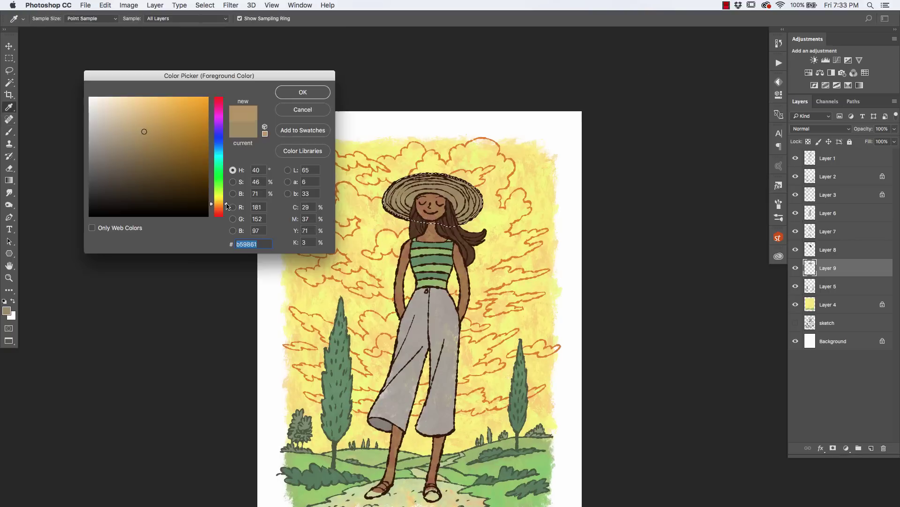
key(Return)
Step: Choose a neutral gray, recolor the hat on Layer 9 with it, and clear the selection
key(i)
click(7, 310)
key(Return)
key(alt+BackSpace)
key(super+d)
click(289, 152)
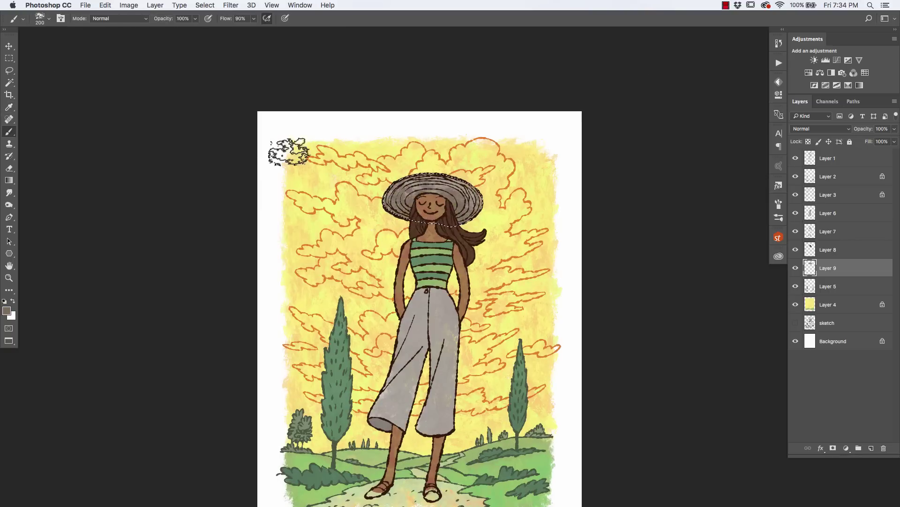
Step: Choose a peach color and create a new layer for the clouds directly above the yellow sky layer
scroll(289, 152, down, 3)
click(7, 310)
click(150, 99)
key(Return)
key(l)
key(super+shift+alt+n)
key(super+plus)
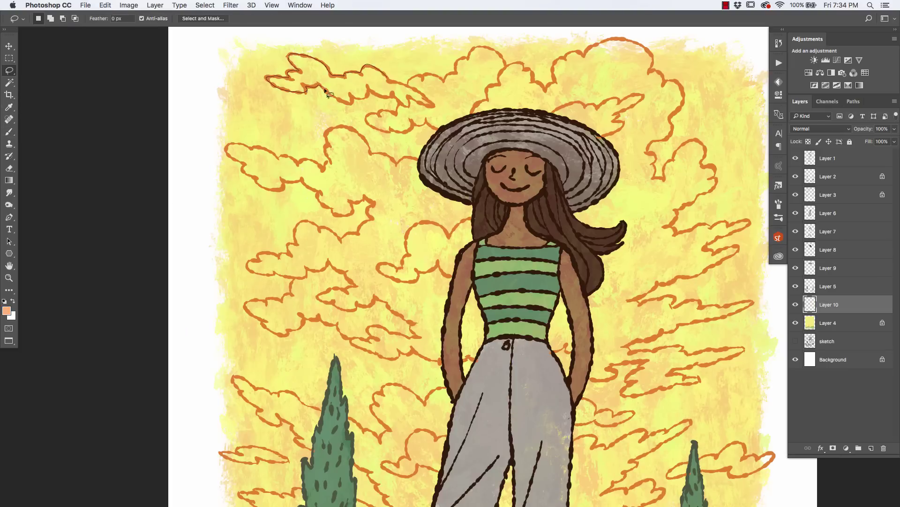
Step: Outline the large upper cloud bank behind the woman with the Lasso and paint it in textured pink and peach
drag(326, 91, 507, 129)
drag(276, 155, 353, 214)
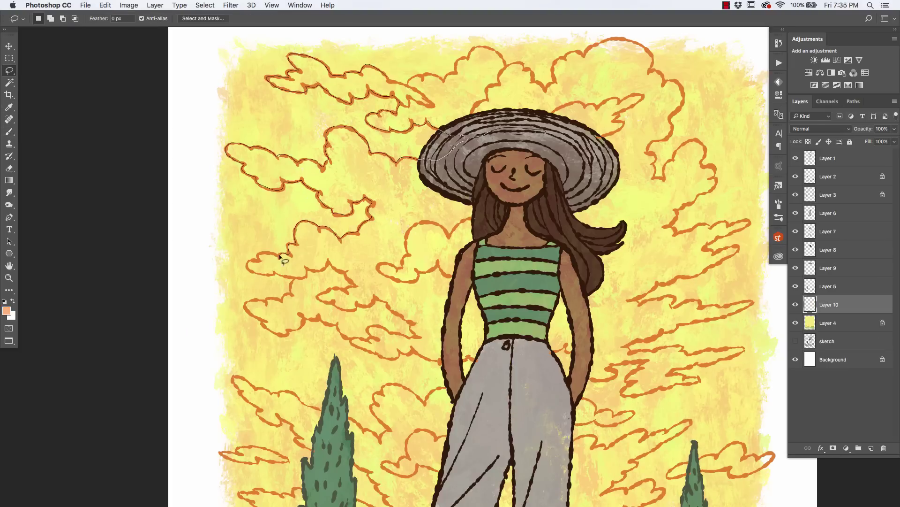
drag(266, 327, 568, 352)
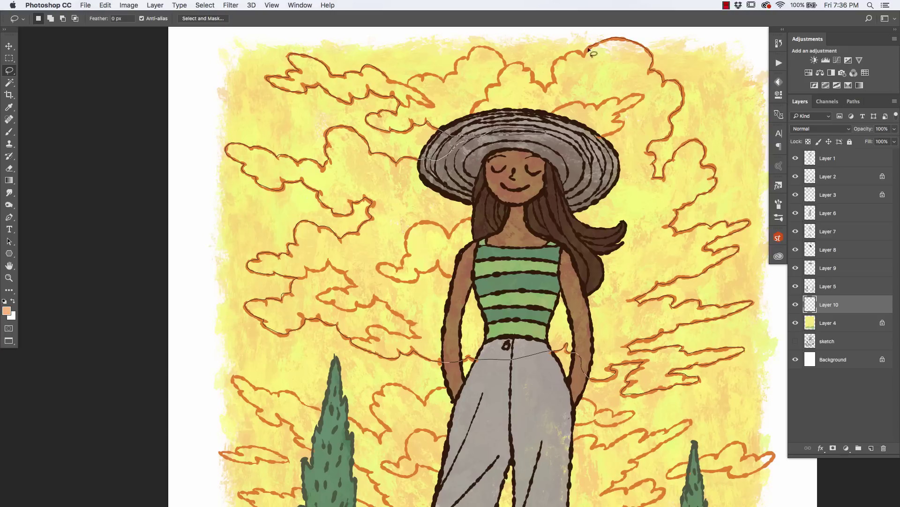
drag(589, 50, 588, 48)
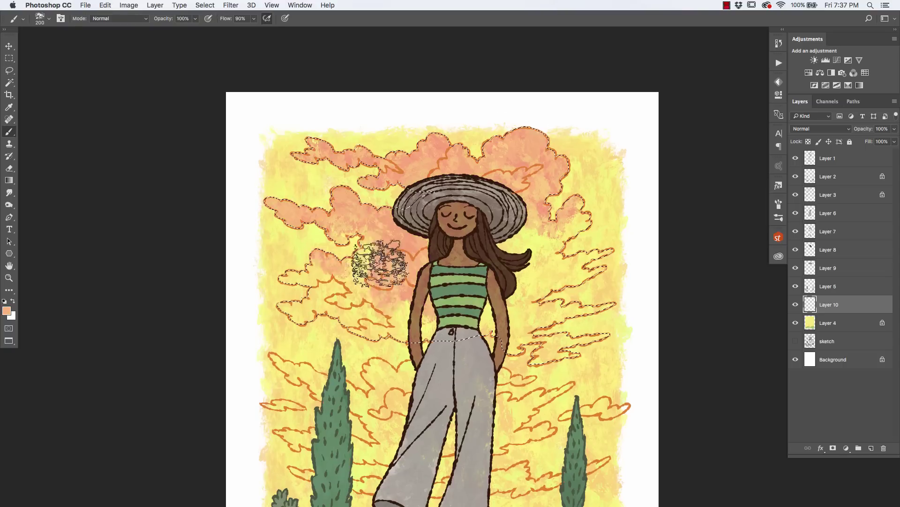
click(6, 310)
click(145, 100)
click(301, 90)
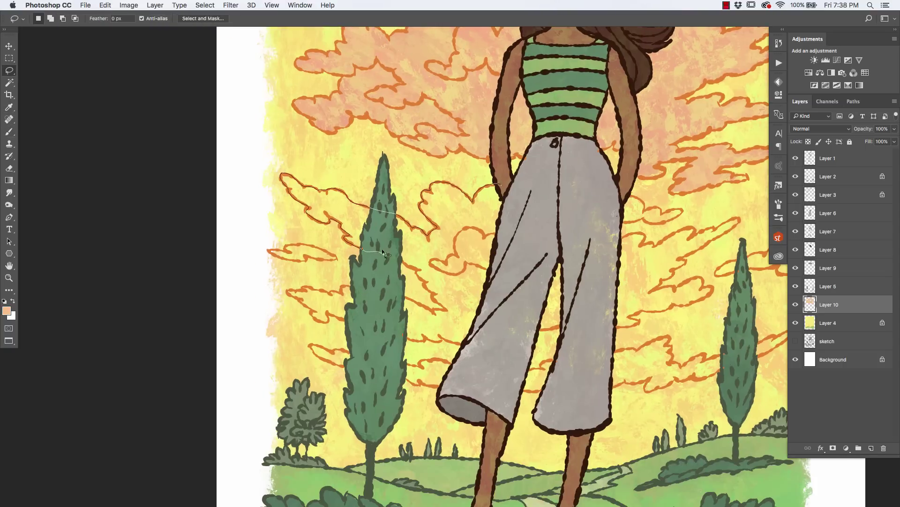
Step: Outline the lower clouds behind the cypresses and trousers with the Lasso and paint them peach on Layer 10
drag(288, 292, 630, 327)
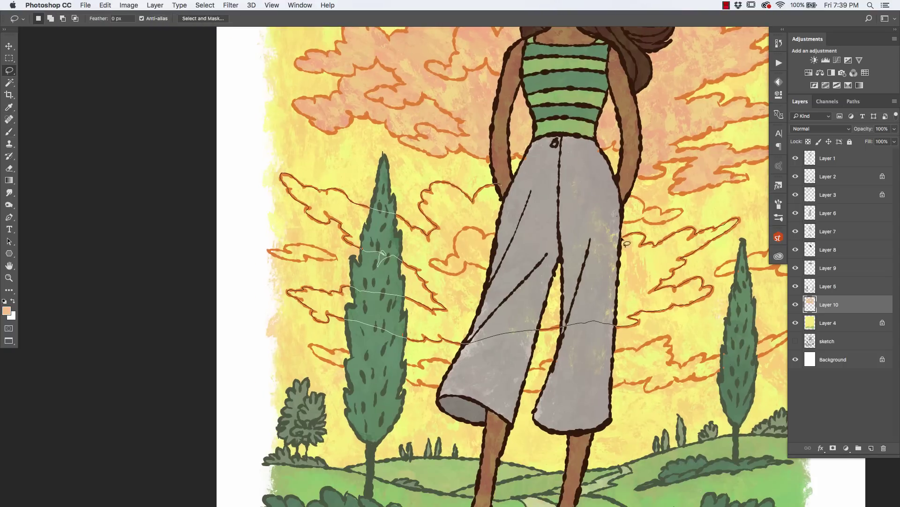
drag(626, 243, 626, 244)
scroll(450, 263, right, 8)
drag(530, 234, 610, 197)
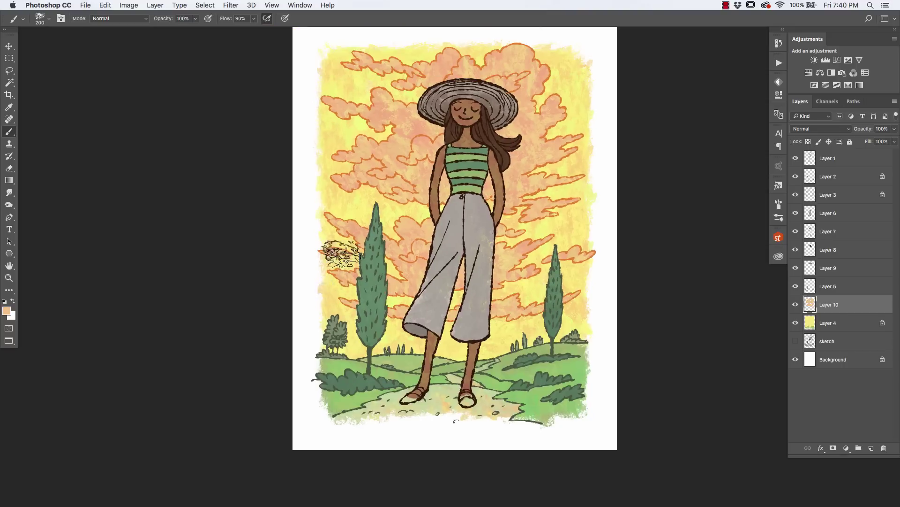
Step: Choose a warm red and paint the woman's shoes with it on Layer 11
click(828, 323)
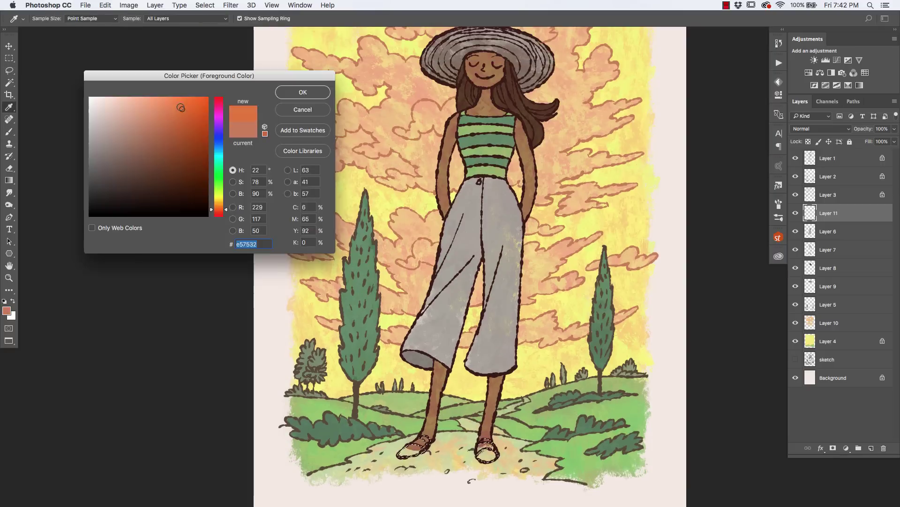
key(Return)
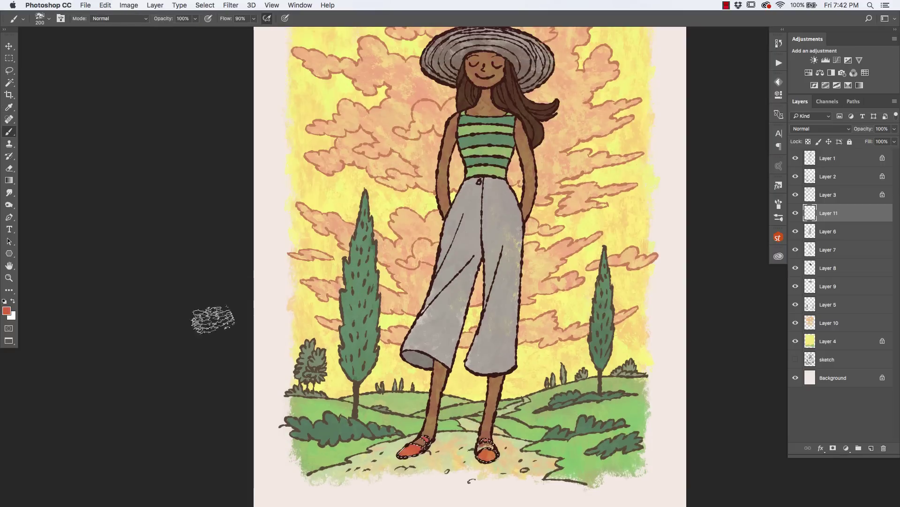
key(super+minus)
key(super+plus)
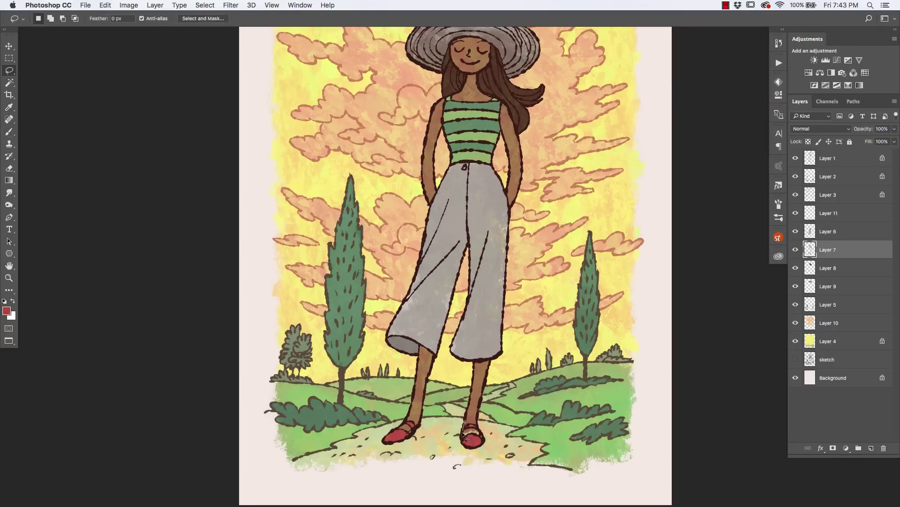
Step: Outline the light green stripes of the woman's top with the Lasso and paint them crimson
key(l)
drag(424, 220, 461, 205)
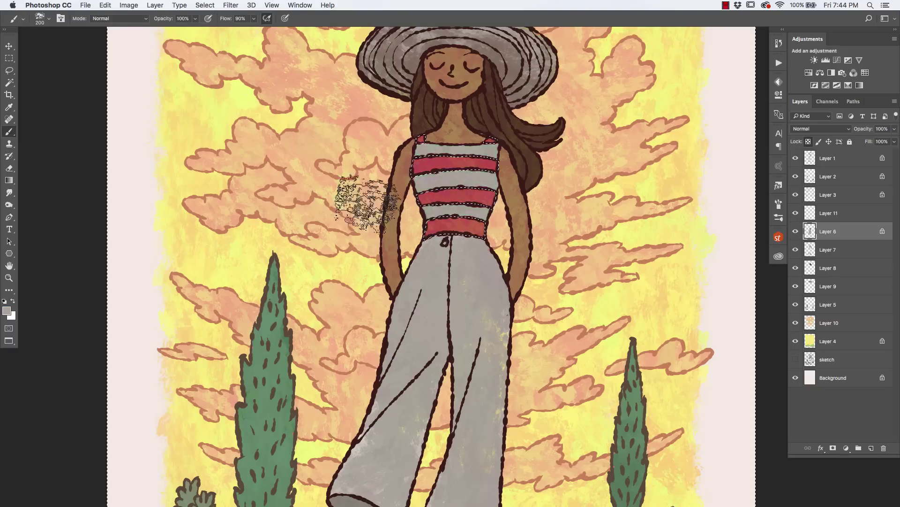
key(super+minus)
key(super+minus)
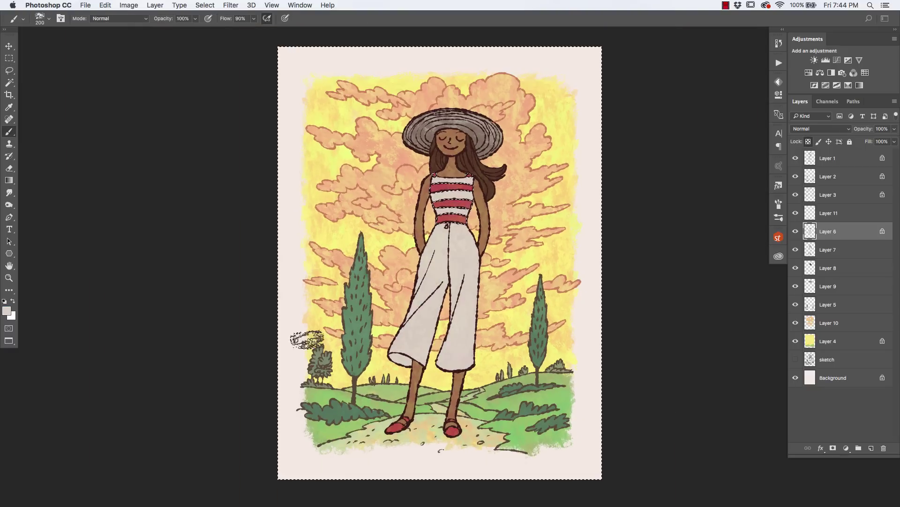
Step: Try painting the trousers and the hat in a pale cream color
drag(444, 235, 418, 337)
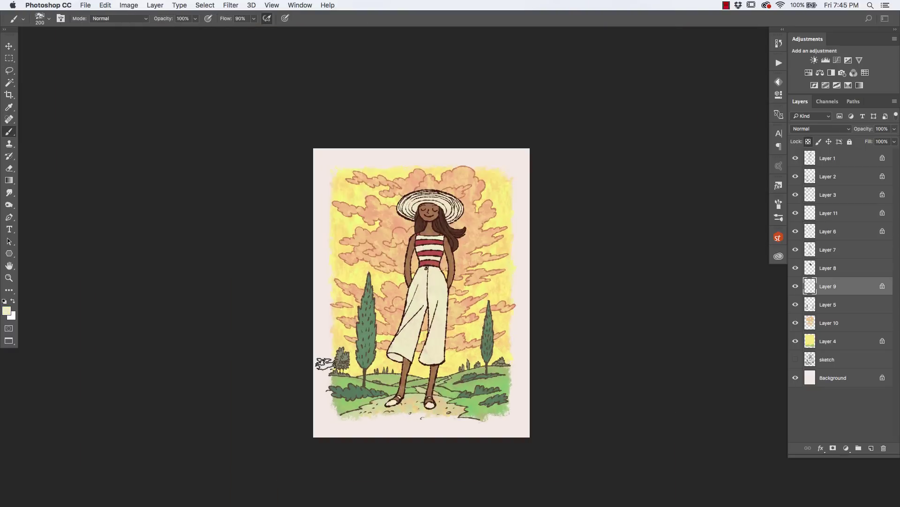
click(7, 310)
click(302, 91)
Step: Outline the sky down to the horizon, paint green texture over it on Layer 12 in Overlay mode, and add another new layer
drag(492, 385, 546, 340)
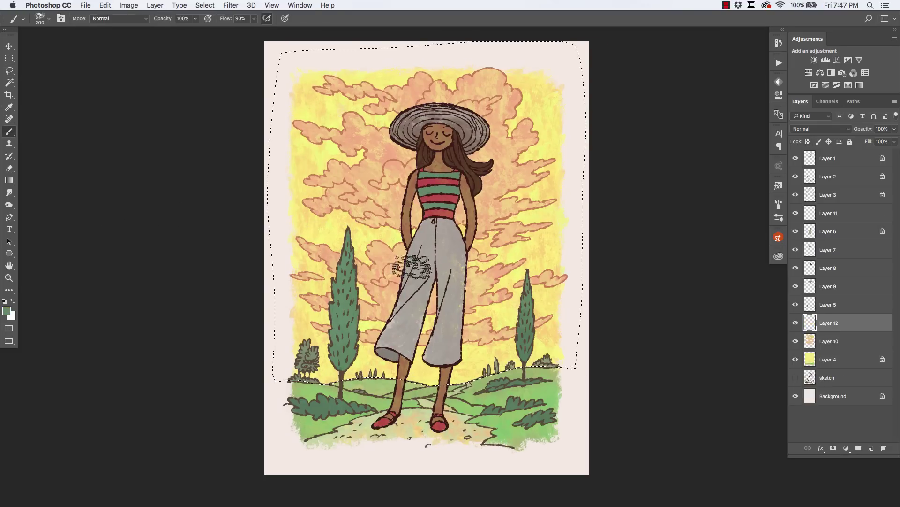
drag(448, 98, 504, 281)
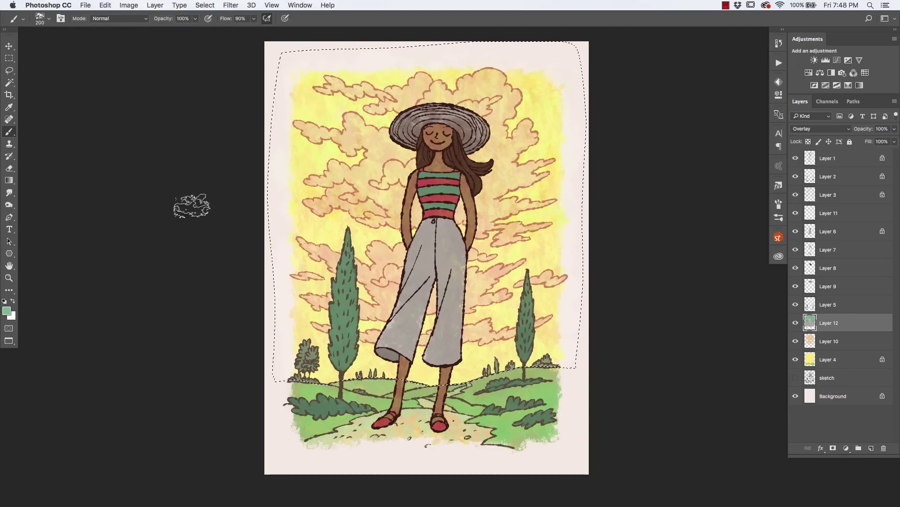
key(ctrl+shift+alt+n)
click(6, 310)
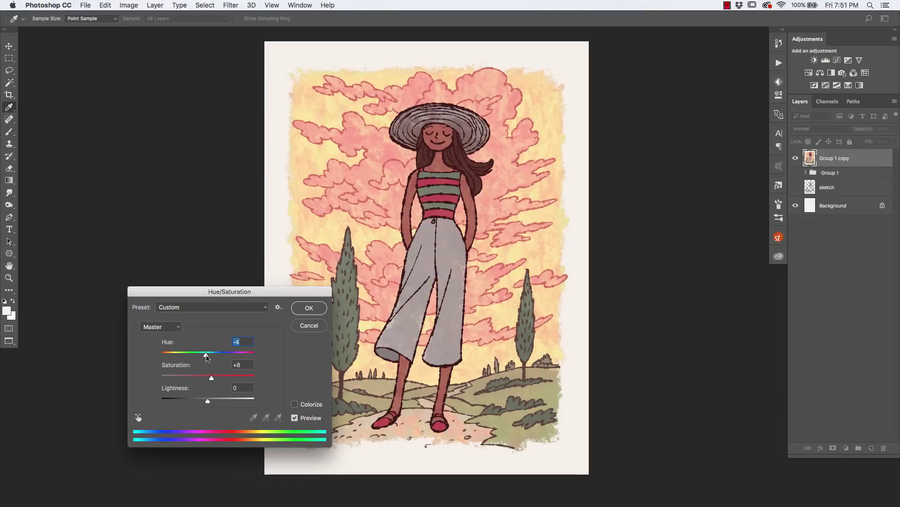
Step: Apply Hue/Saturation with Hue -4 and Saturation +8 to the merged copy of Group 1
key(Return)
key(b)
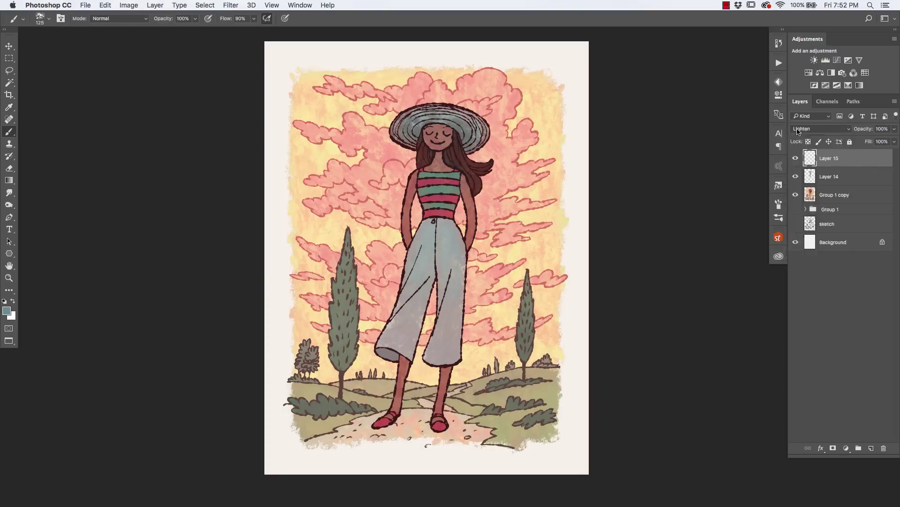
Step: Set Layer 15 to Overlay, sample a pink and brush it over the sky at size 400
scroll(798, 128, down, 5)
alt+click(486, 147)
key(bracketright)
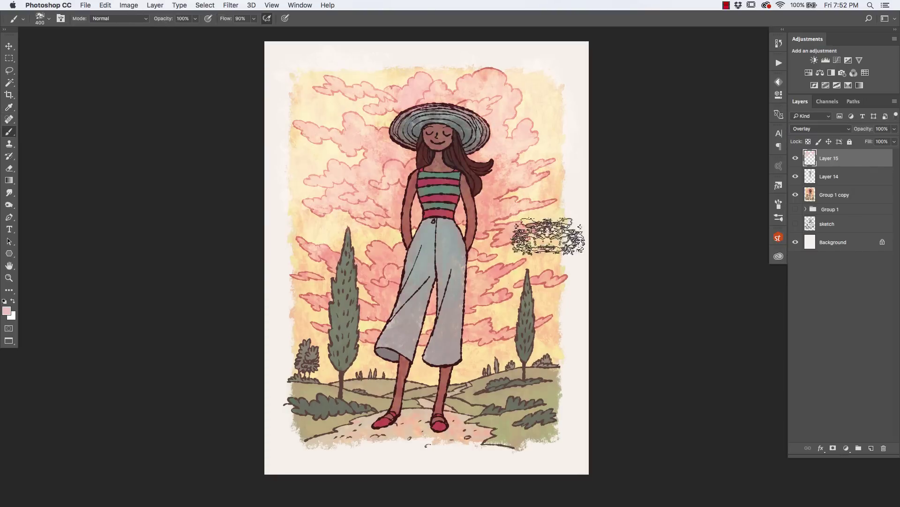